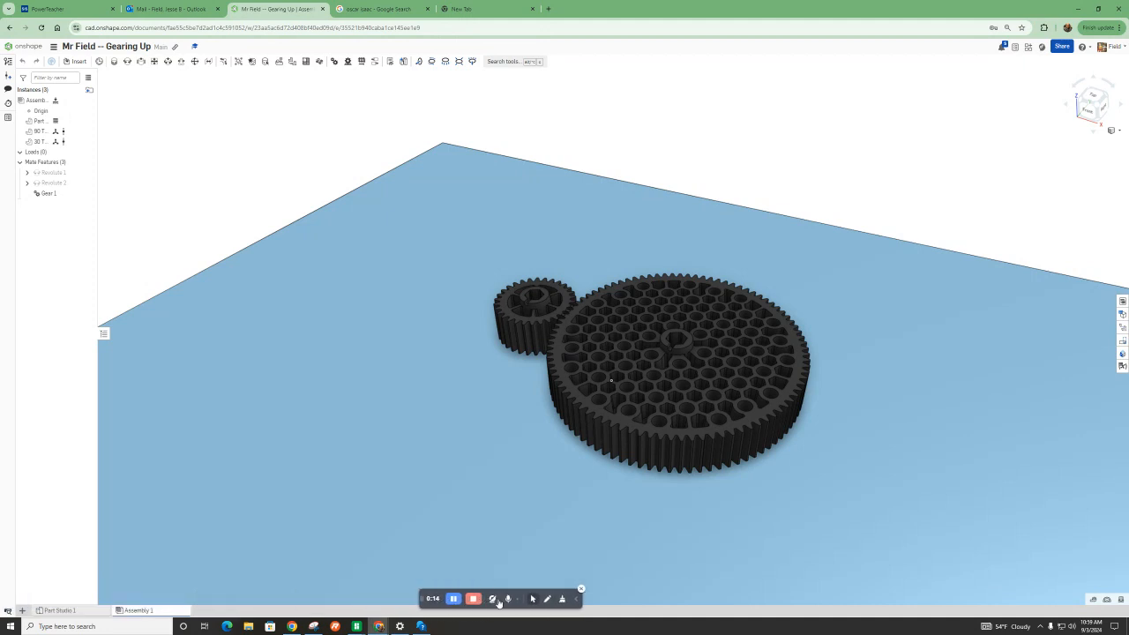
Step: Examine the meshed 30-tooth and 90-tooth gears on the base plate from several angles
click(1083, 570)
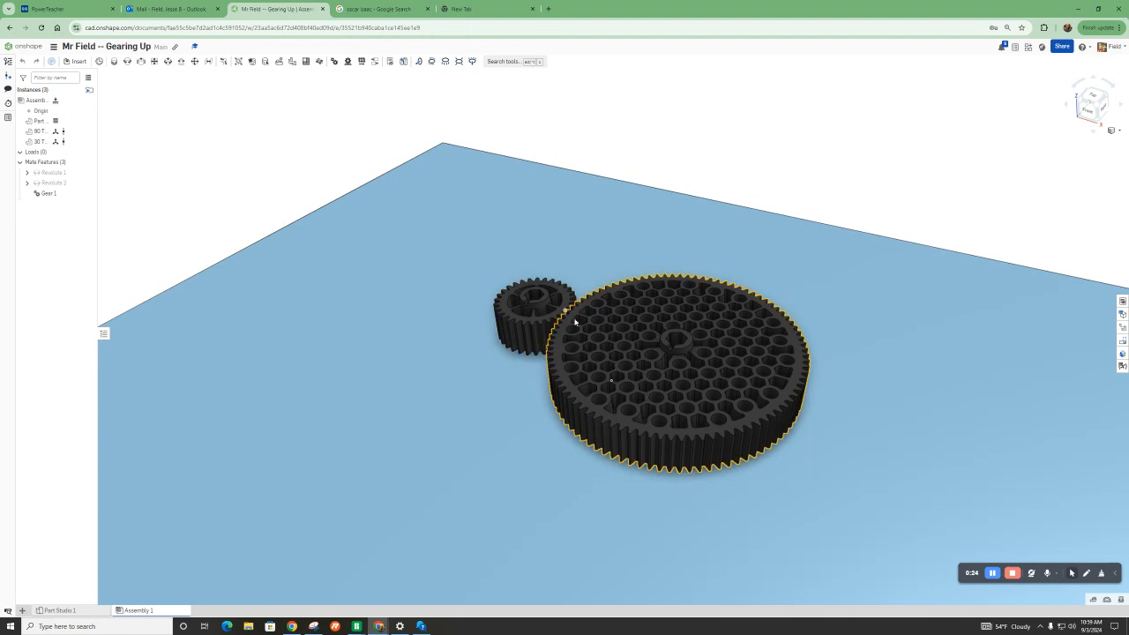
drag(573, 384, 607, 389)
scroll(575, 353, down, 5)
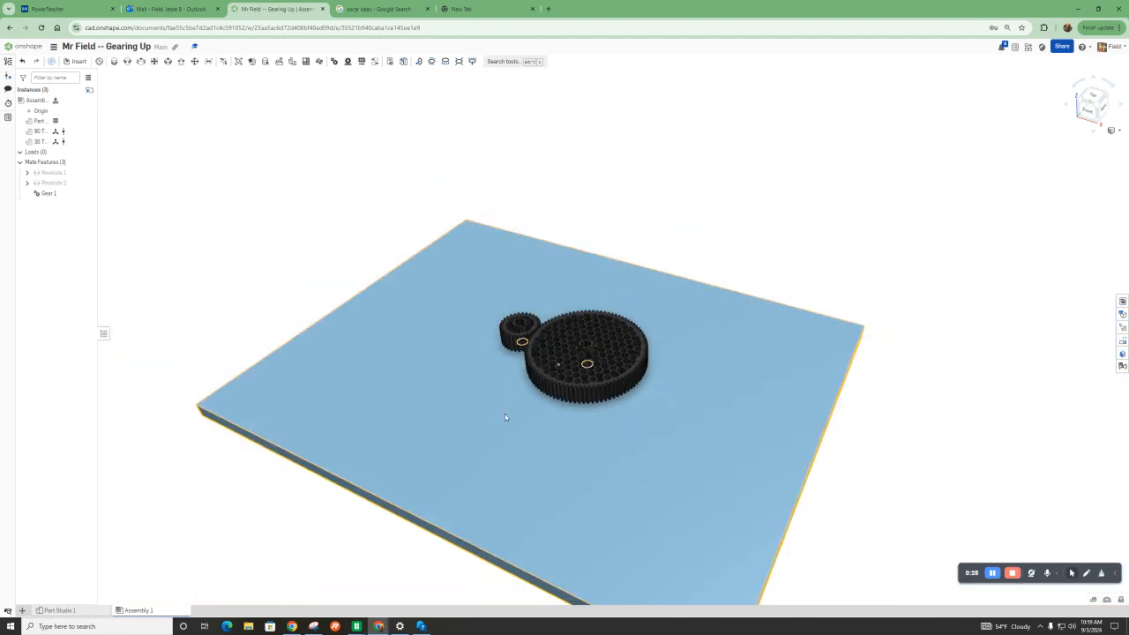
right_drag(526, 408, 430, 398)
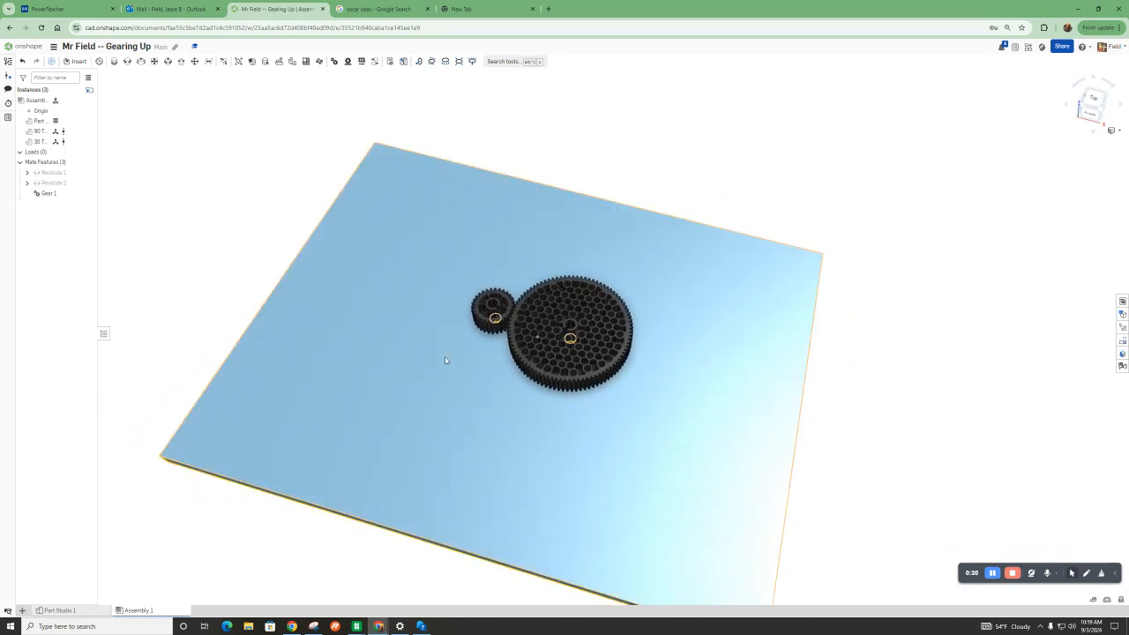
scroll(444, 303, up, 5)
scroll(531, 347, down, 4)
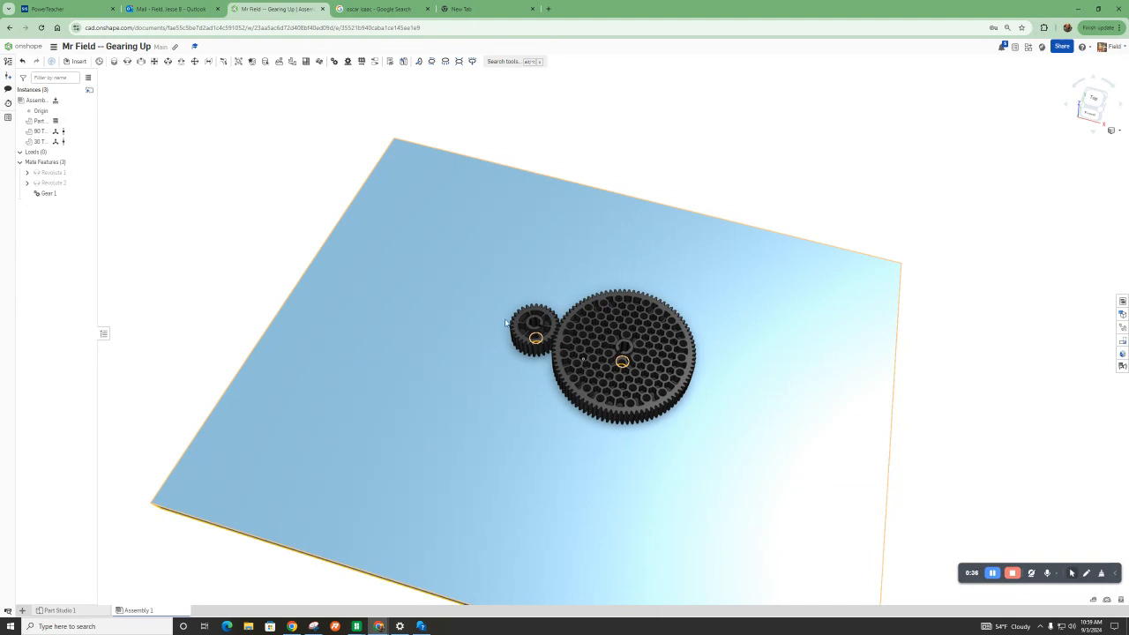
right_drag(615, 422, 543, 395)
scroll(543, 396, up, 3)
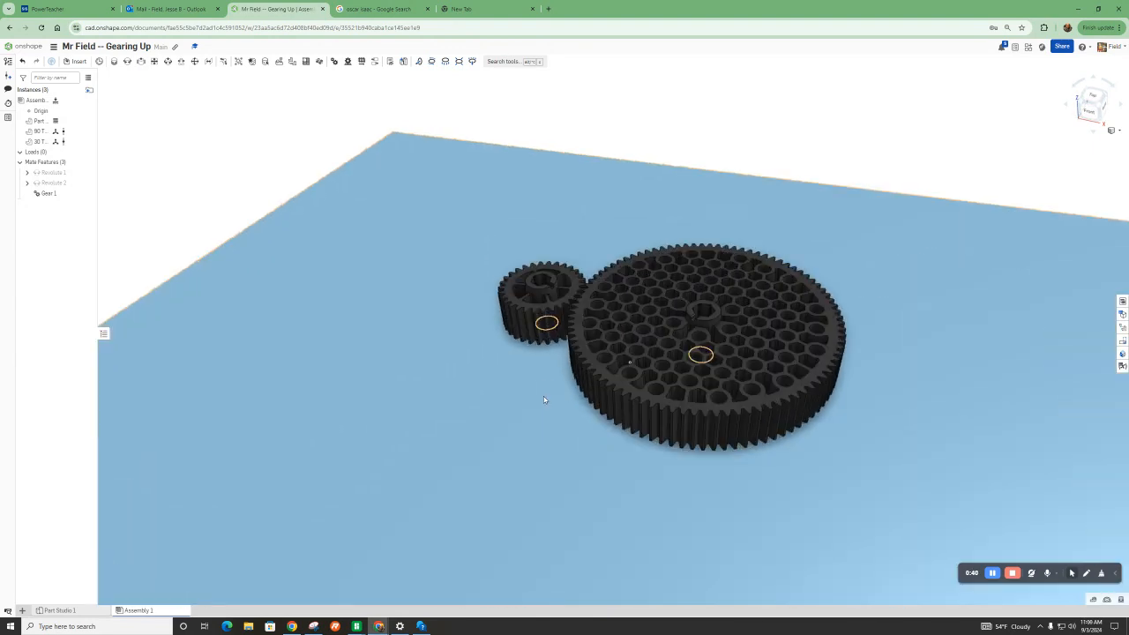
scroll(499, 415, down, 2)
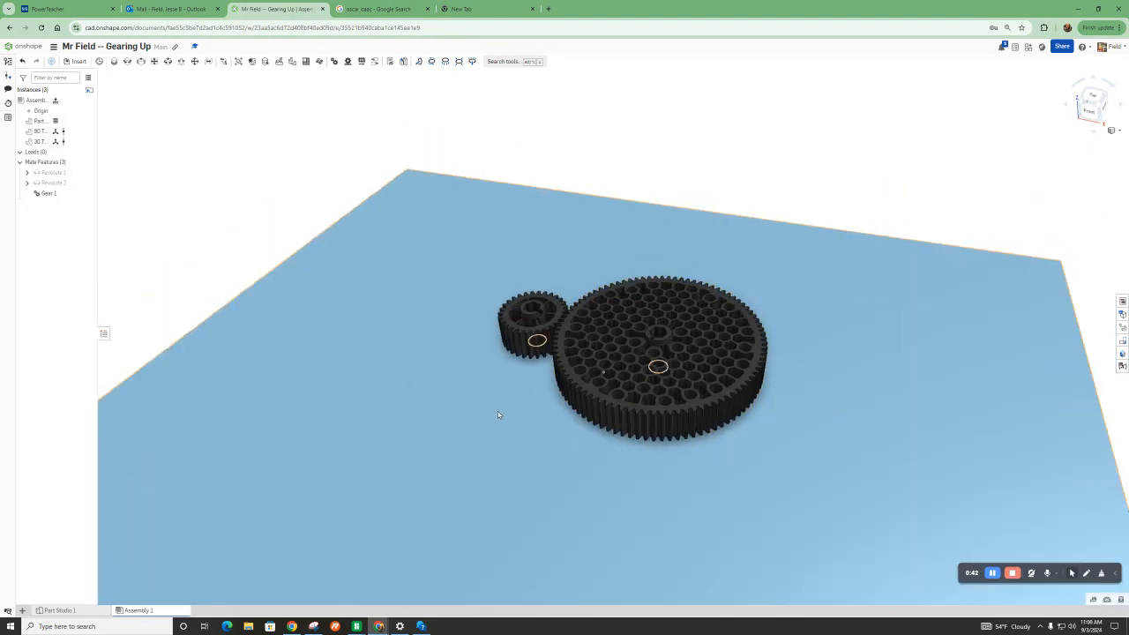
scroll(713, 323, up, 2)
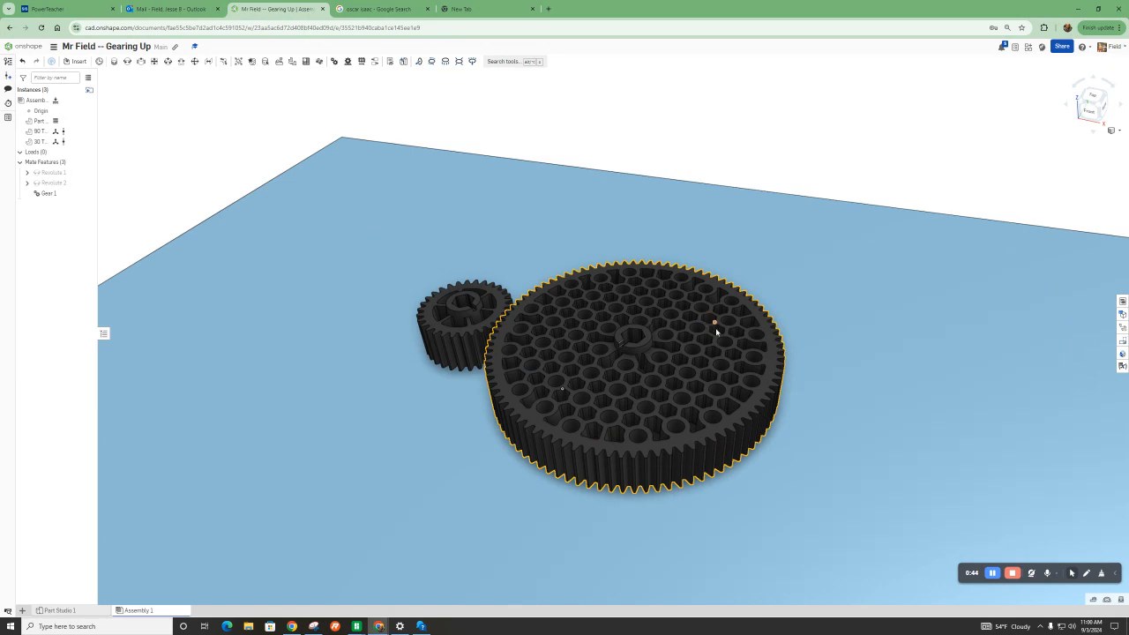
scroll(712, 324, up, 1)
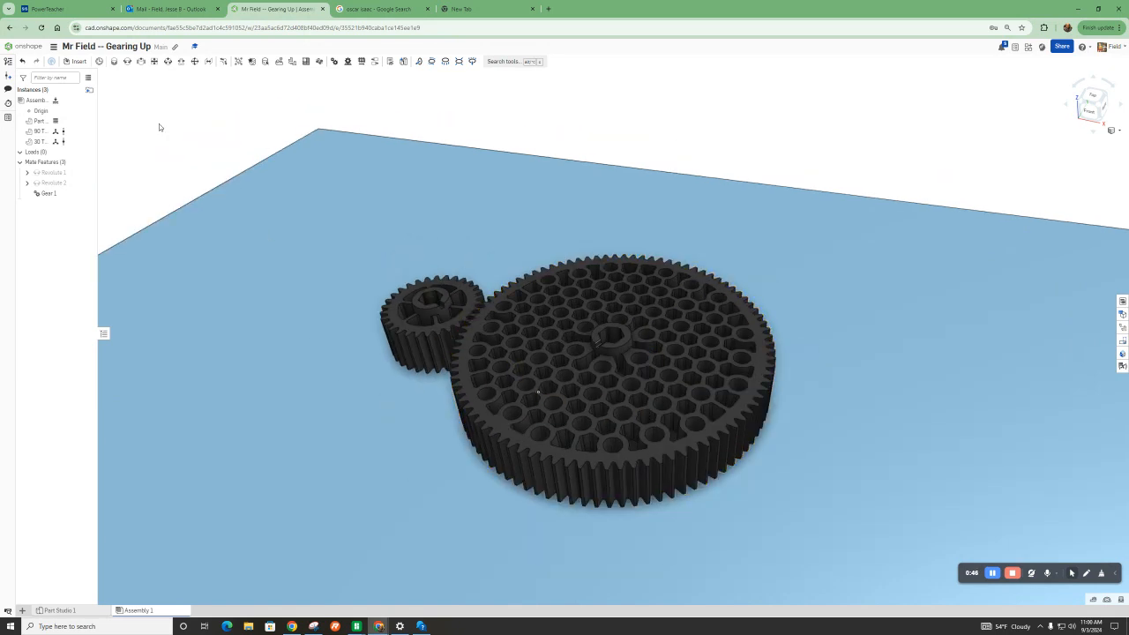
Step: Duplicate the 90-tooth plastic gear and place the copy above the back of the plate, clear of the meshed pair
click(40, 131)
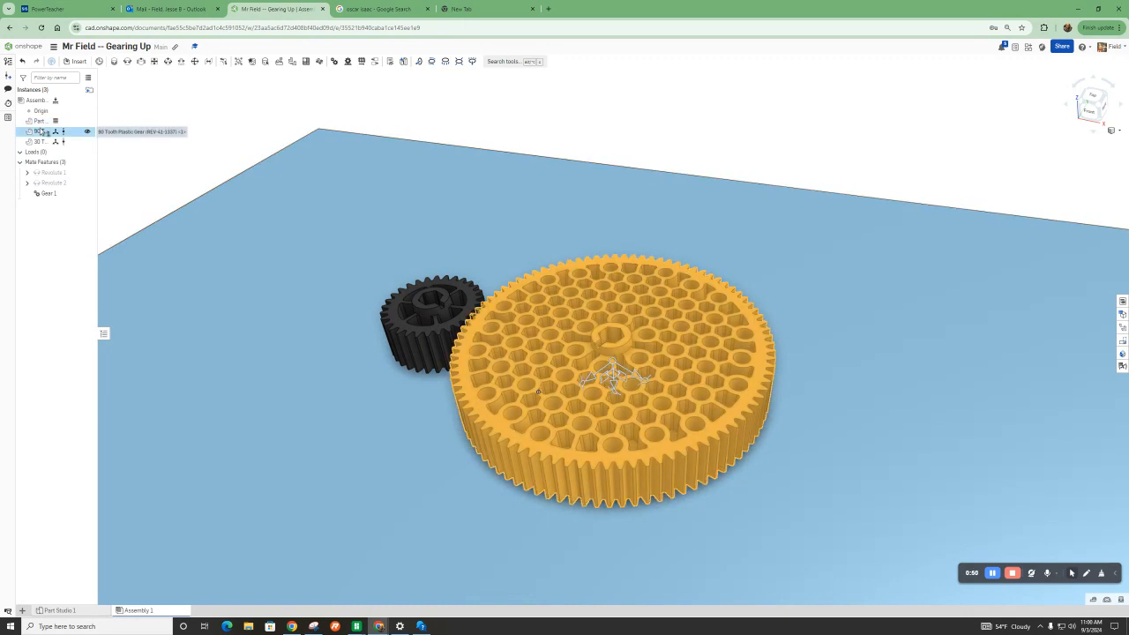
drag(39, 131, 132, 131)
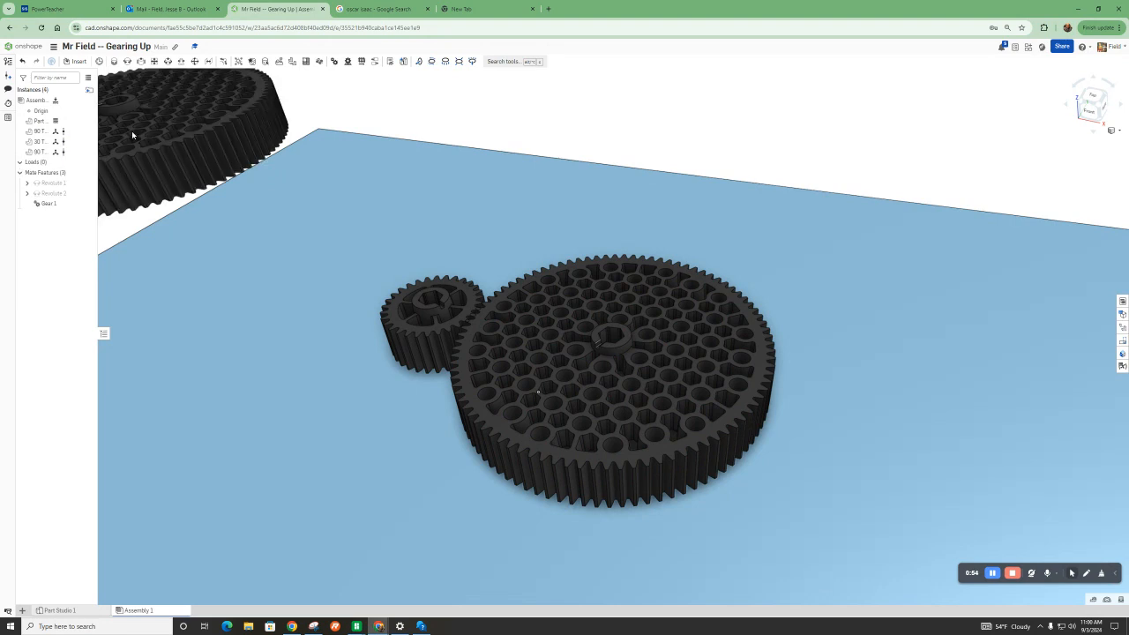
drag(266, 141, 462, 147)
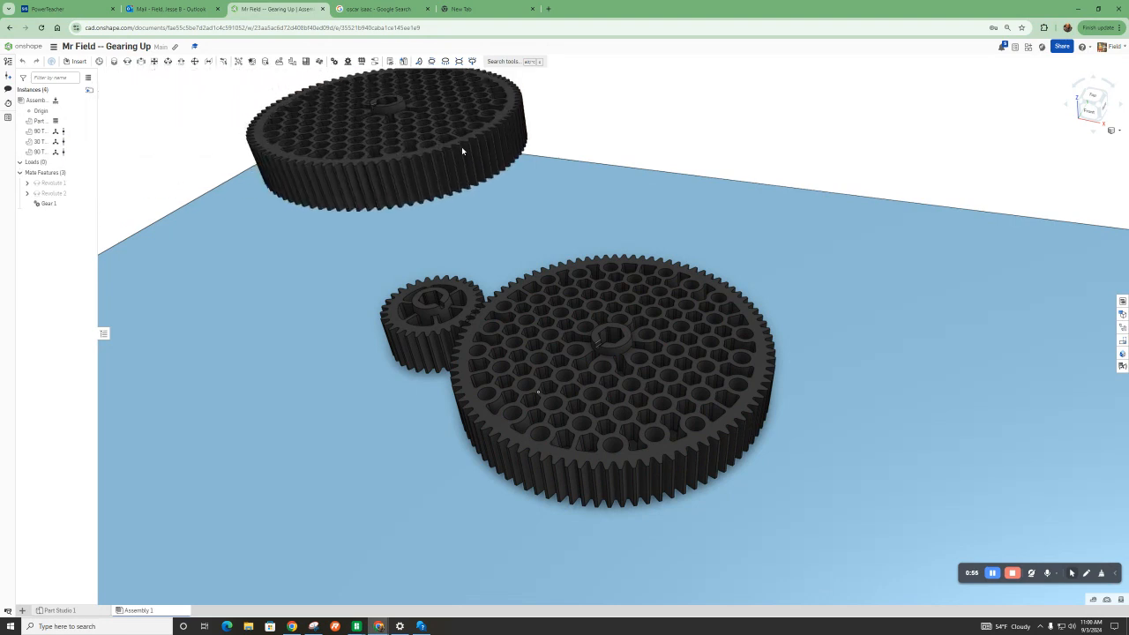
Step: Duplicate the 30-tooth plastic gear in the assembly
click(40, 143)
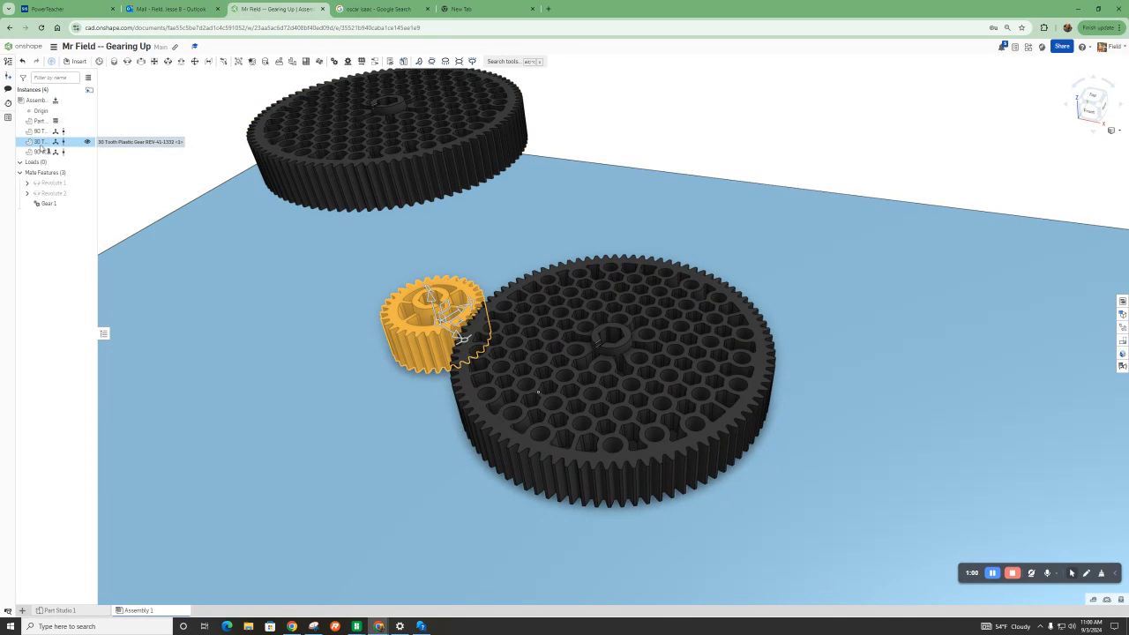
drag(41, 146, 230, 210)
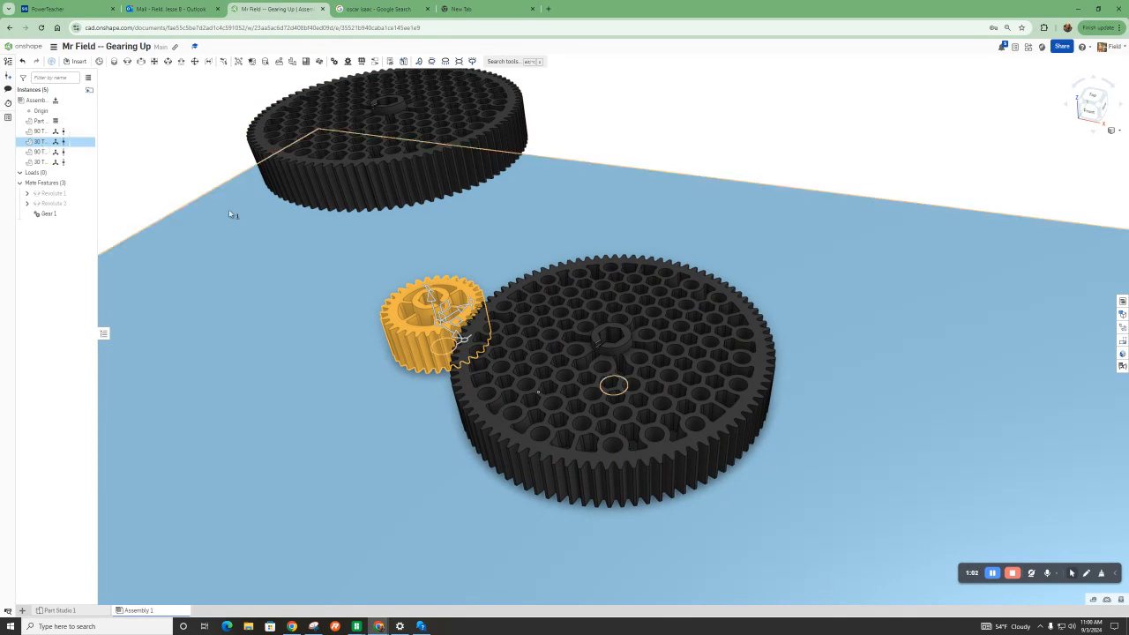
scroll(504, 251, down, 5)
click(581, 182)
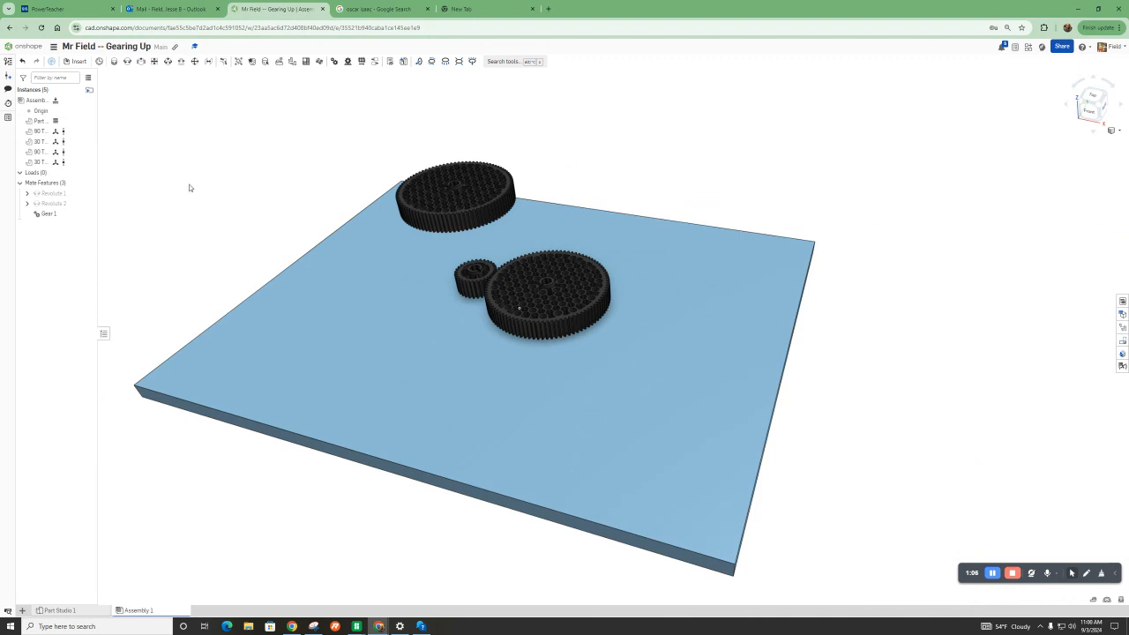
mouse_move(448, 340)
right_down()
mouse_move(463, 300)
mouse_move(430, 346)
right_up()
Step: Paste another 30-tooth gear and delete that extra copy from the assembly
key(ctrl+v)
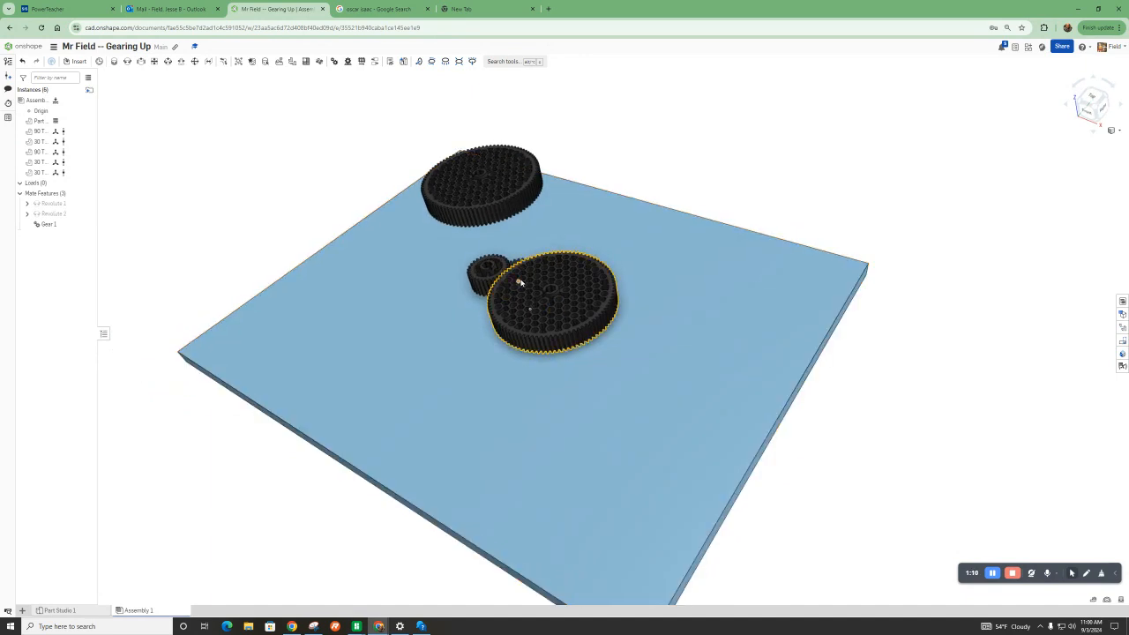
click(75, 61)
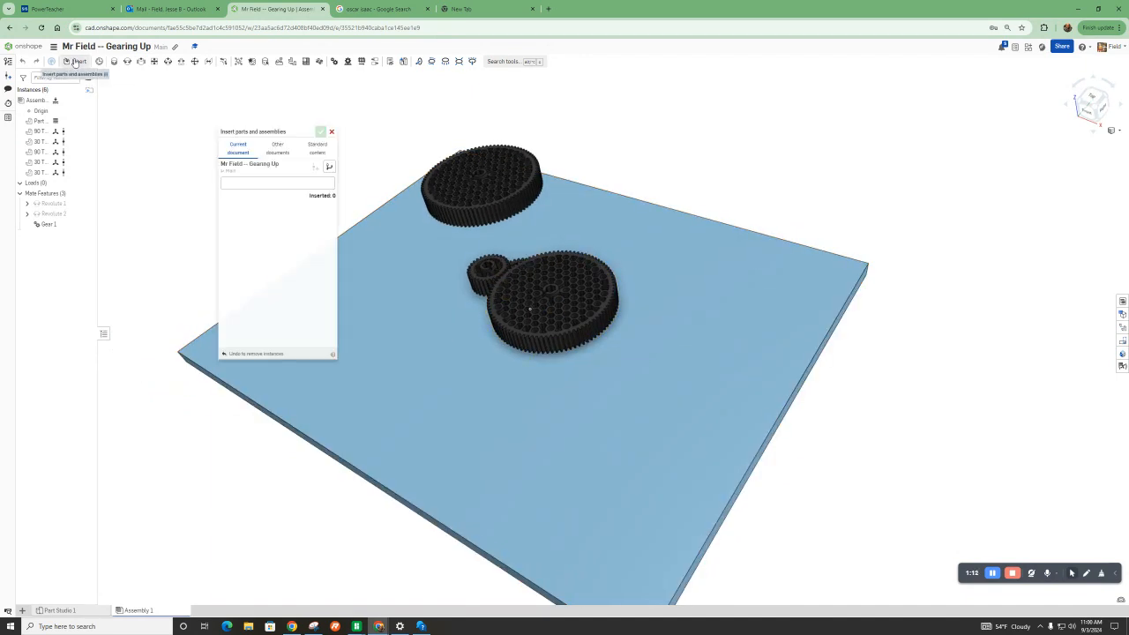
click(331, 131)
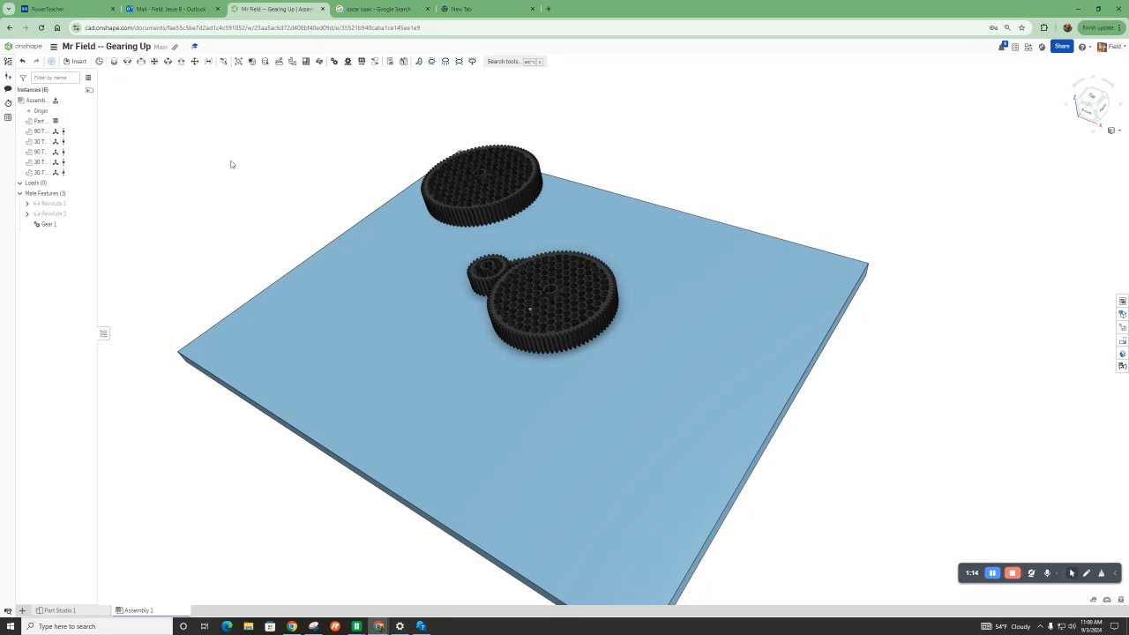
right_drag(552, 305, 497, 312)
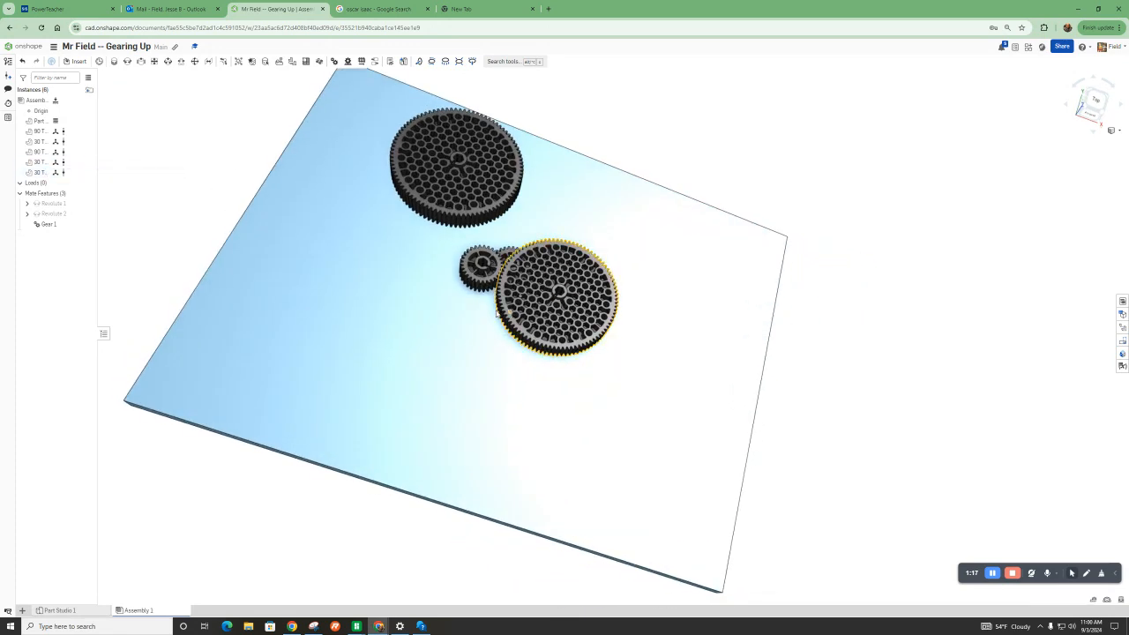
click(42, 173)
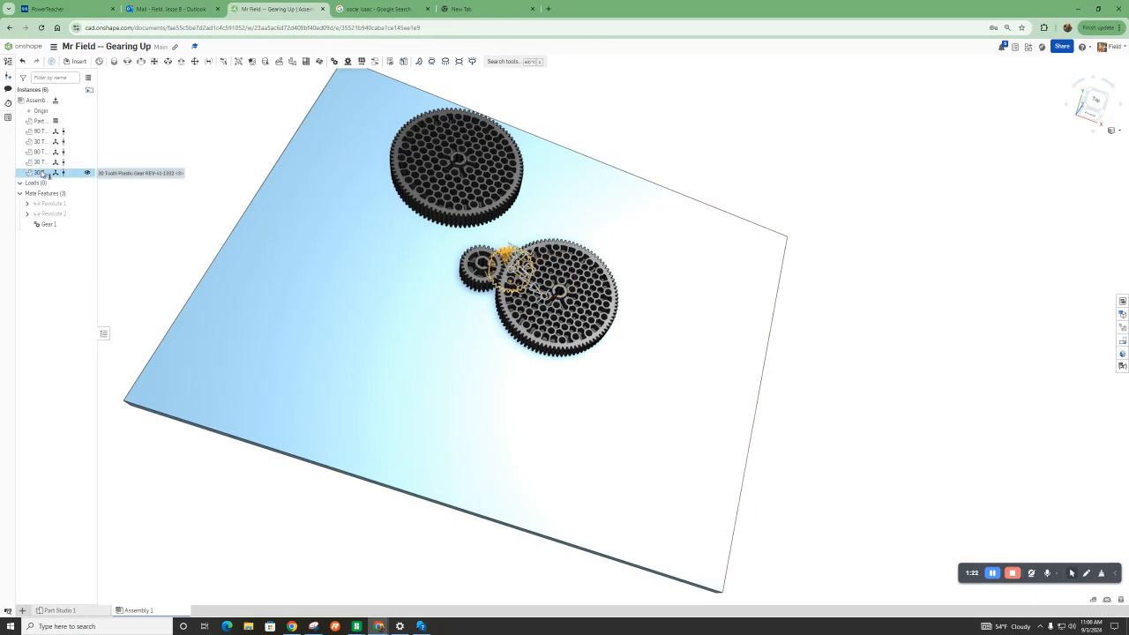
key(Delete)
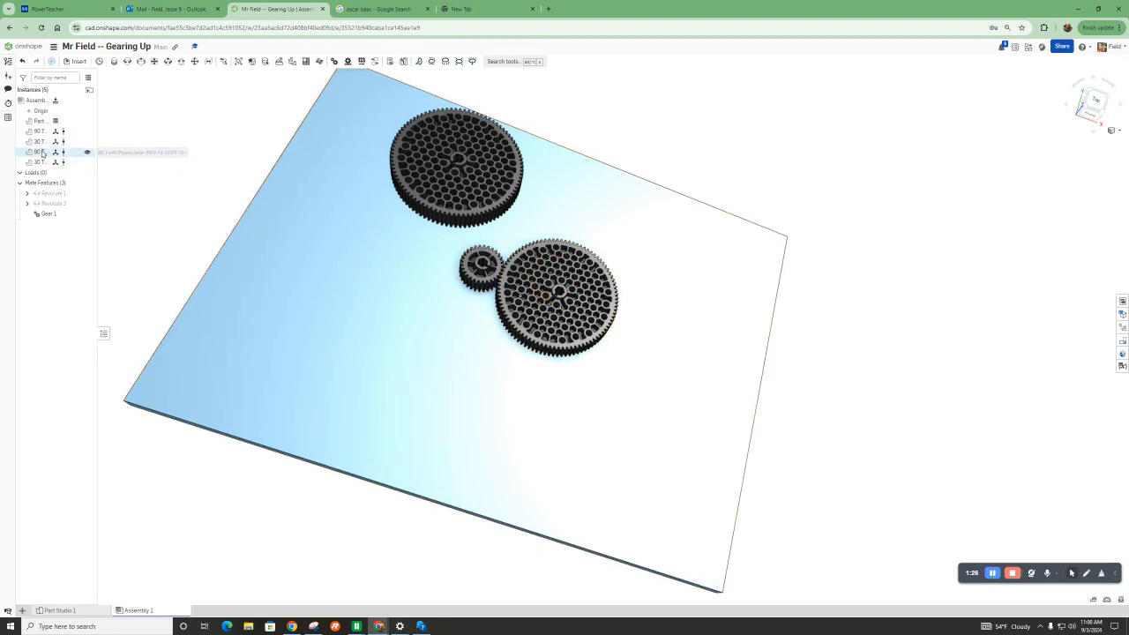
right_drag(522, 323, 485, 246)
scroll(451, 256, up, 5)
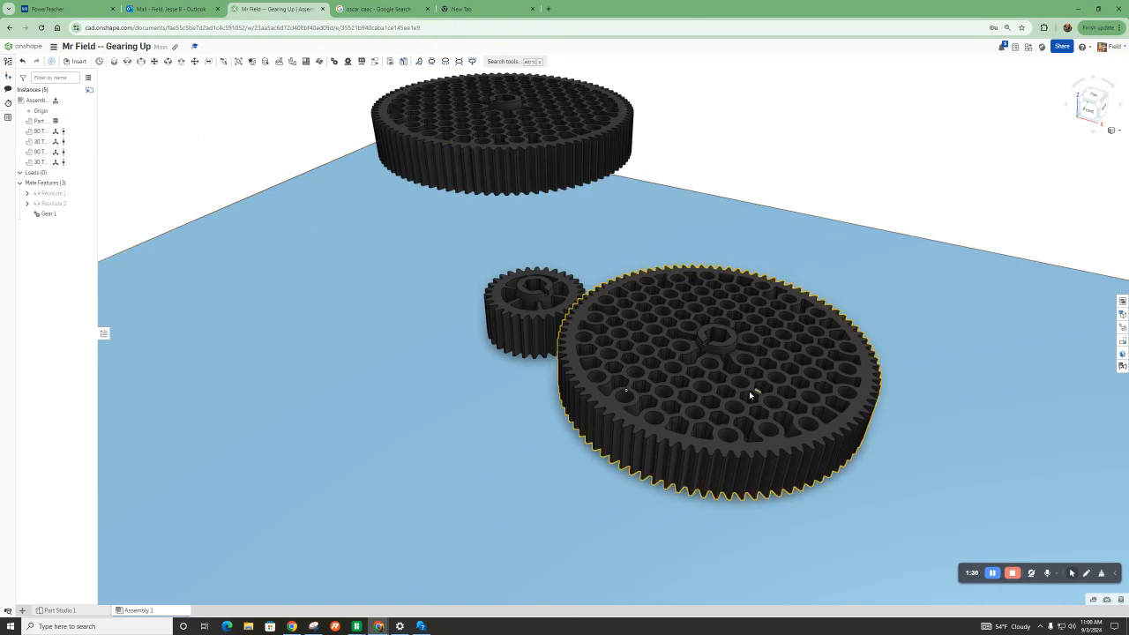
right_drag(641, 485, 629, 466)
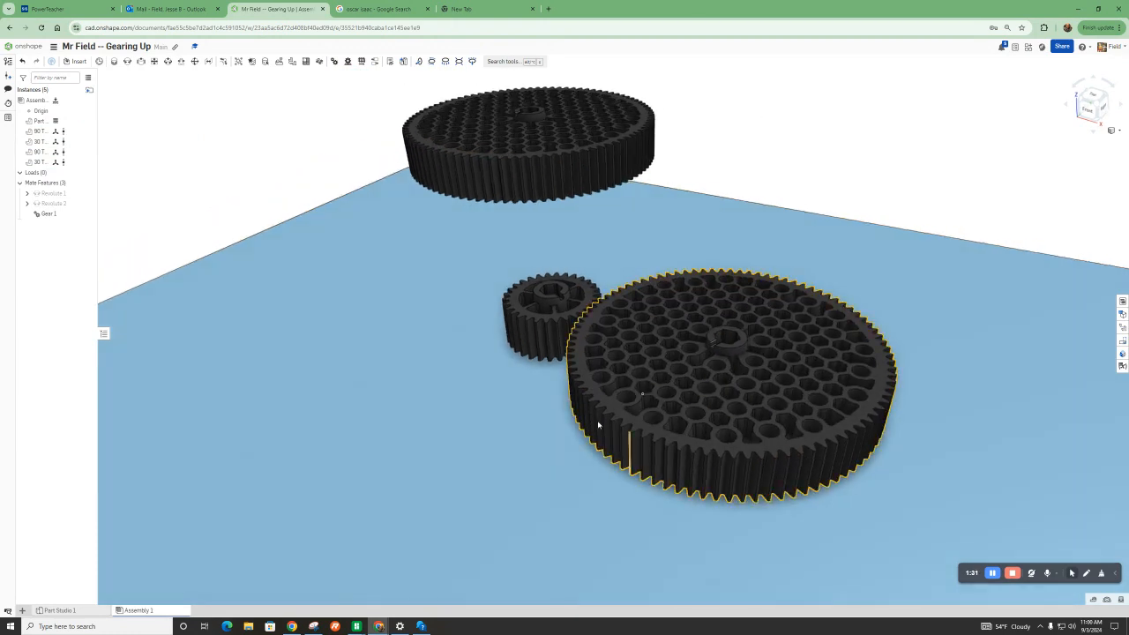
scroll(687, 531, down, 3)
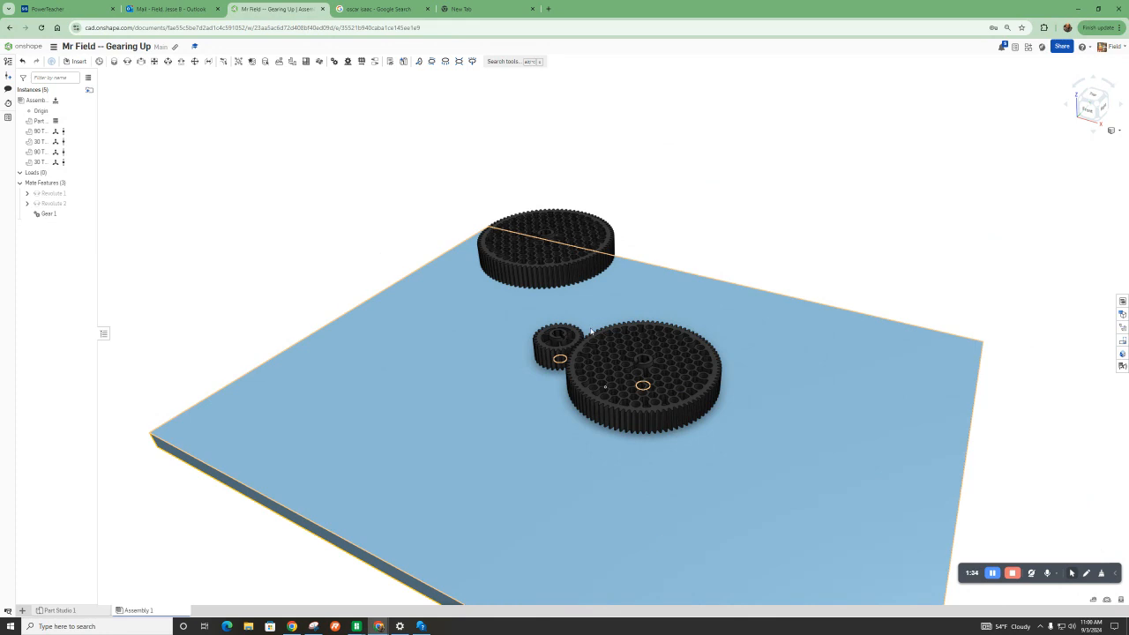
click(114, 62)
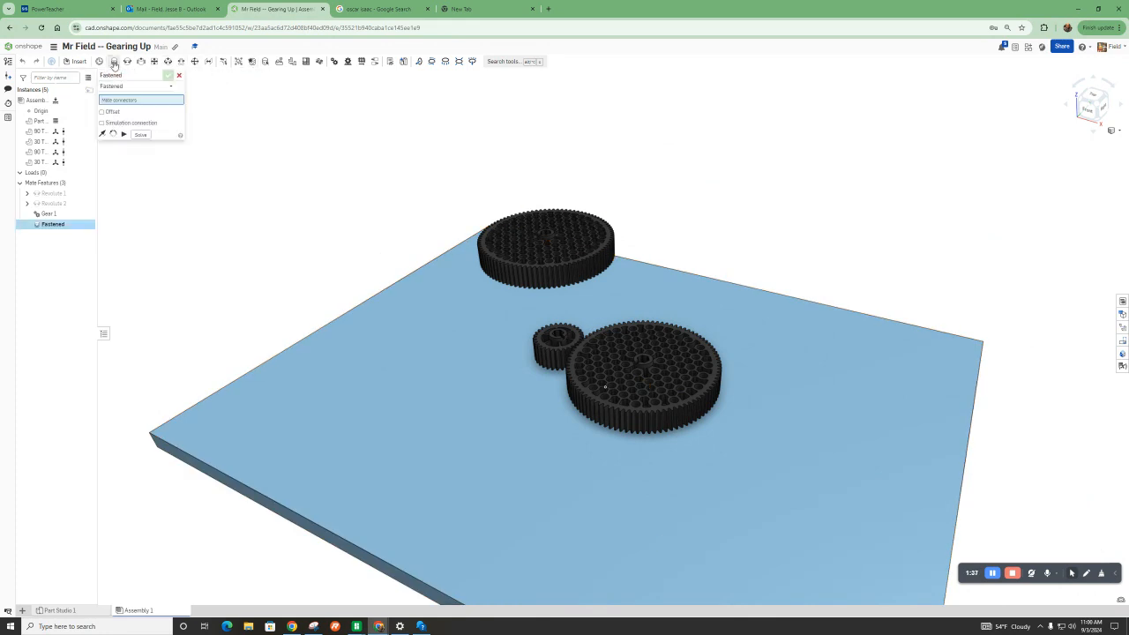
scroll(587, 211, up, 3)
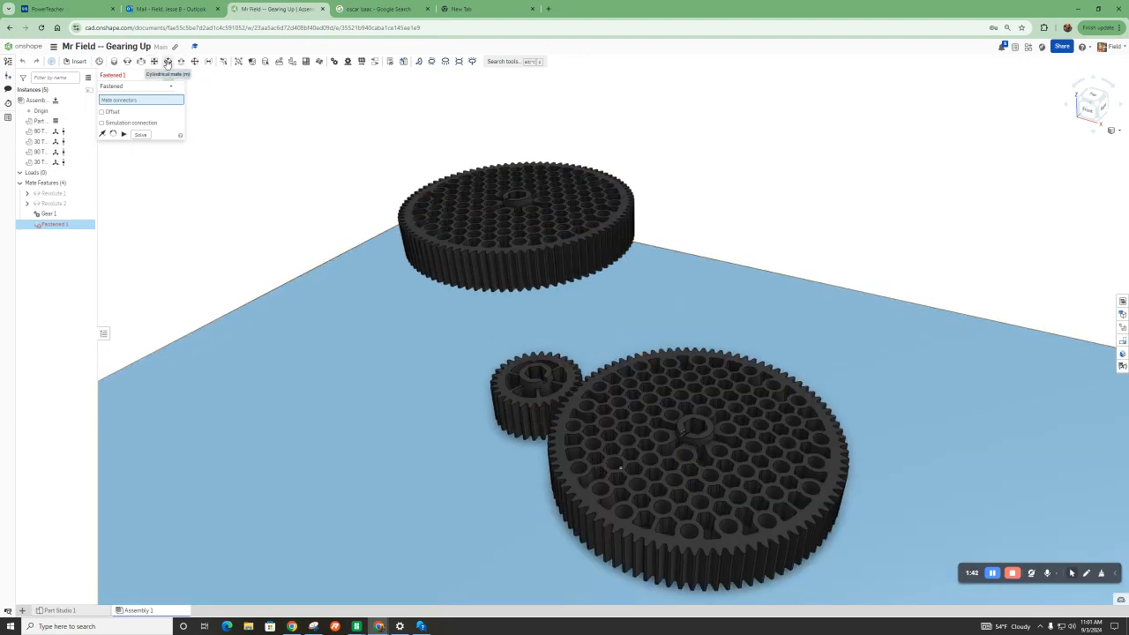
click(128, 61)
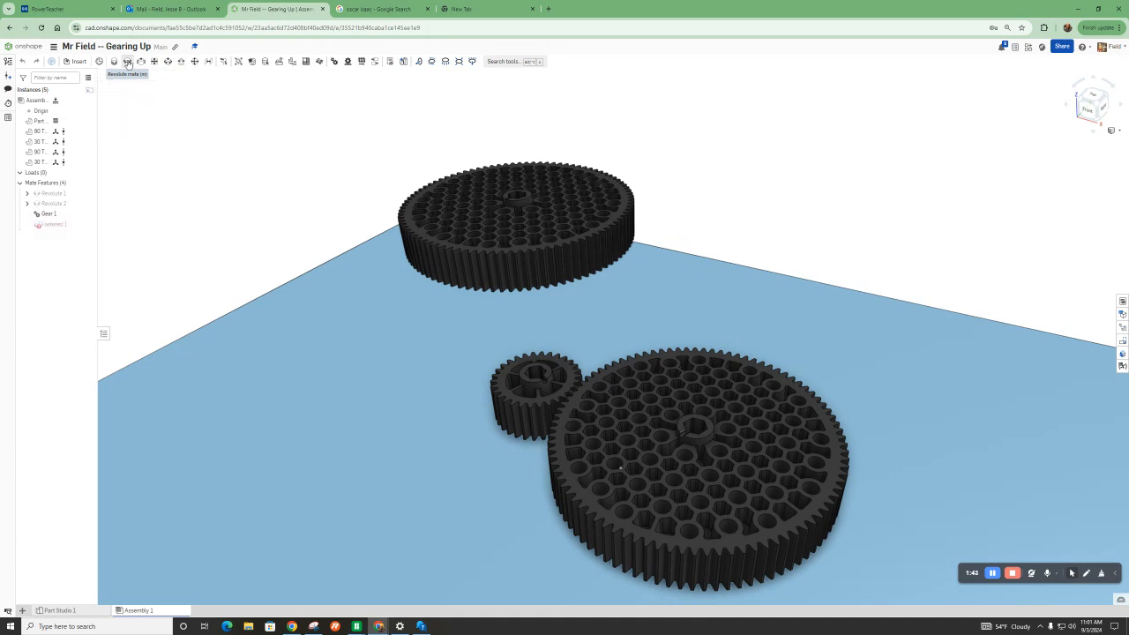
scroll(712, 441, up, 5)
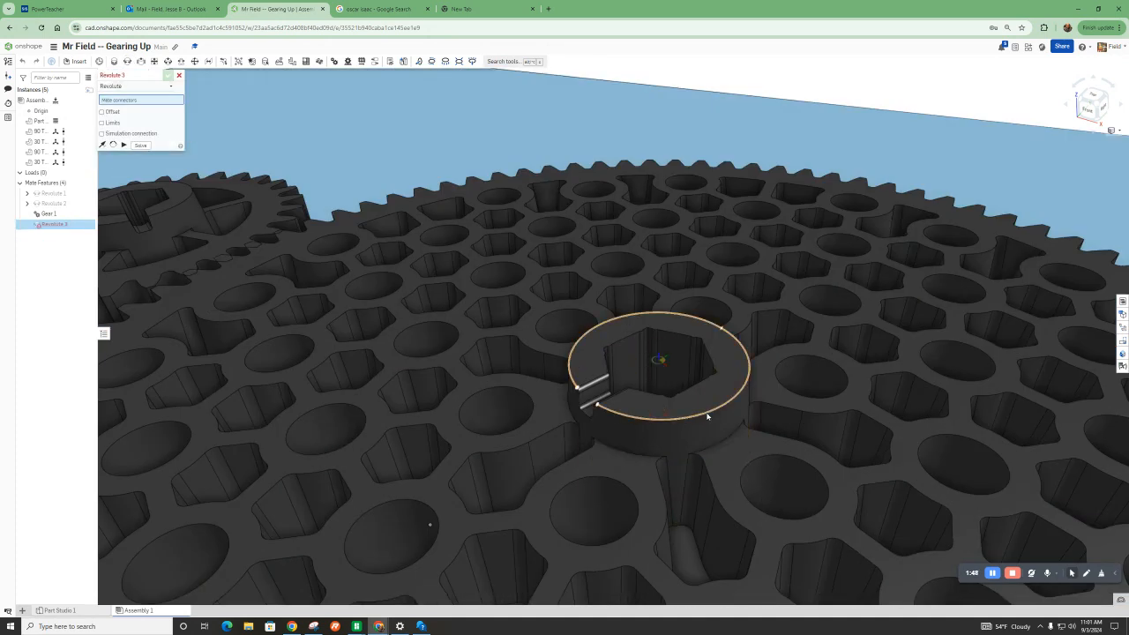
click(707, 416)
scroll(728, 406, down, 5)
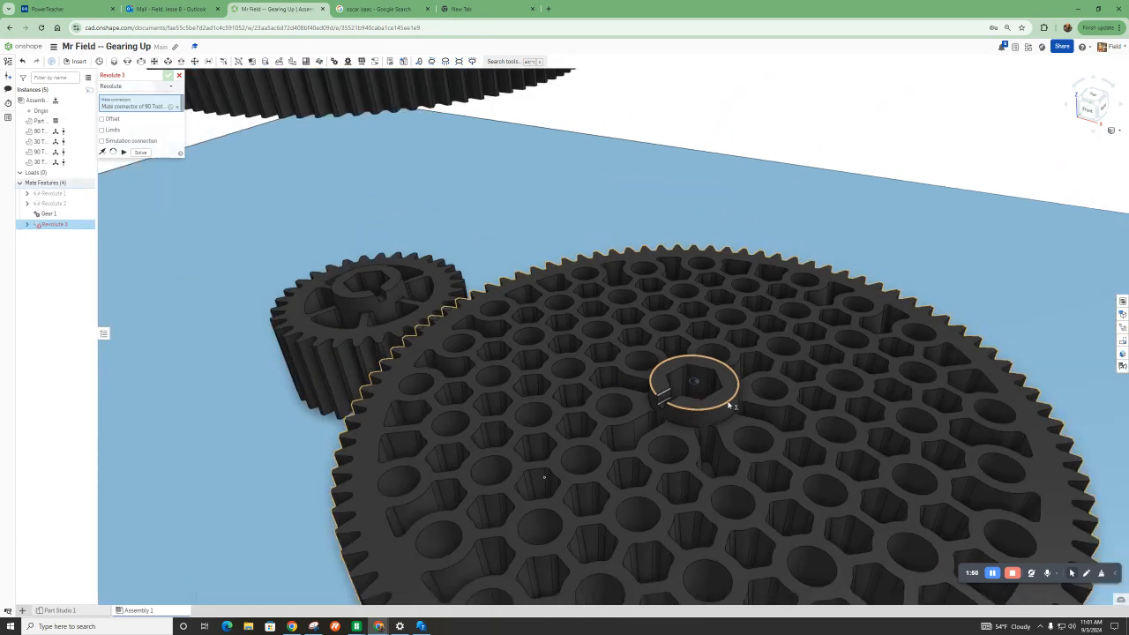
right_drag(480, 379, 596, 420)
scroll(597, 420, down, 8)
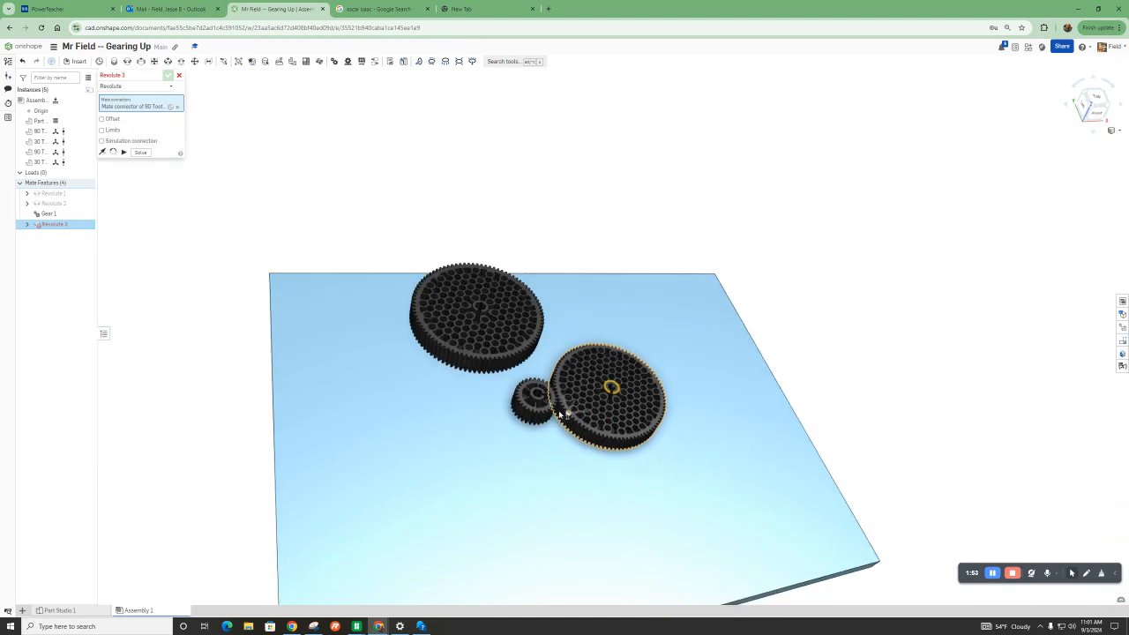
right_drag(393, 356, 445, 338)
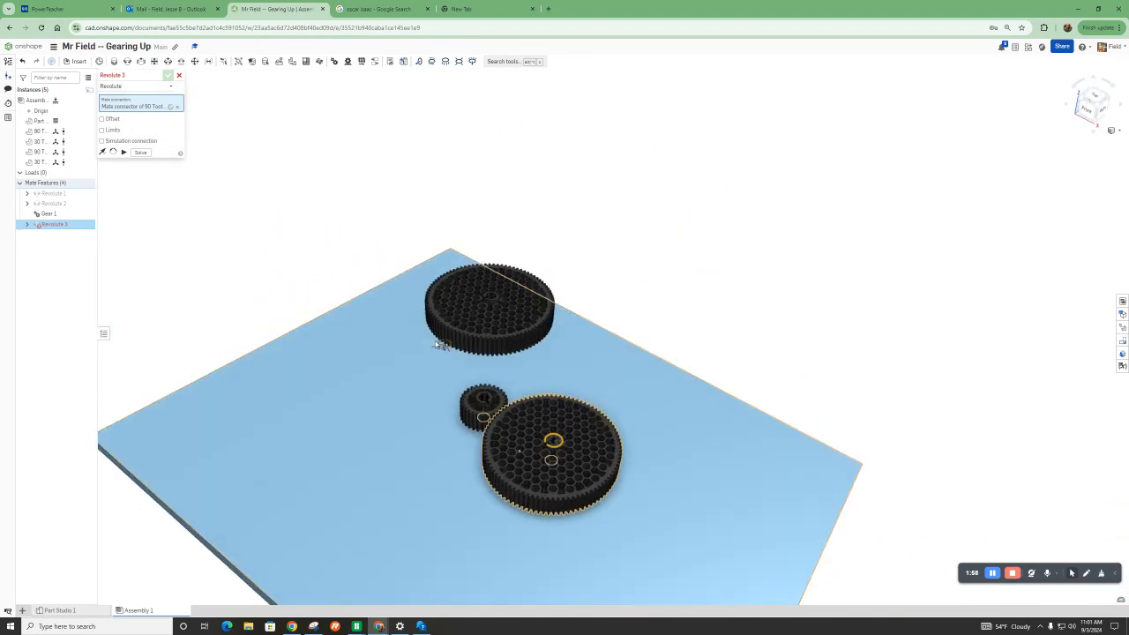
mouse_move(65, 220)
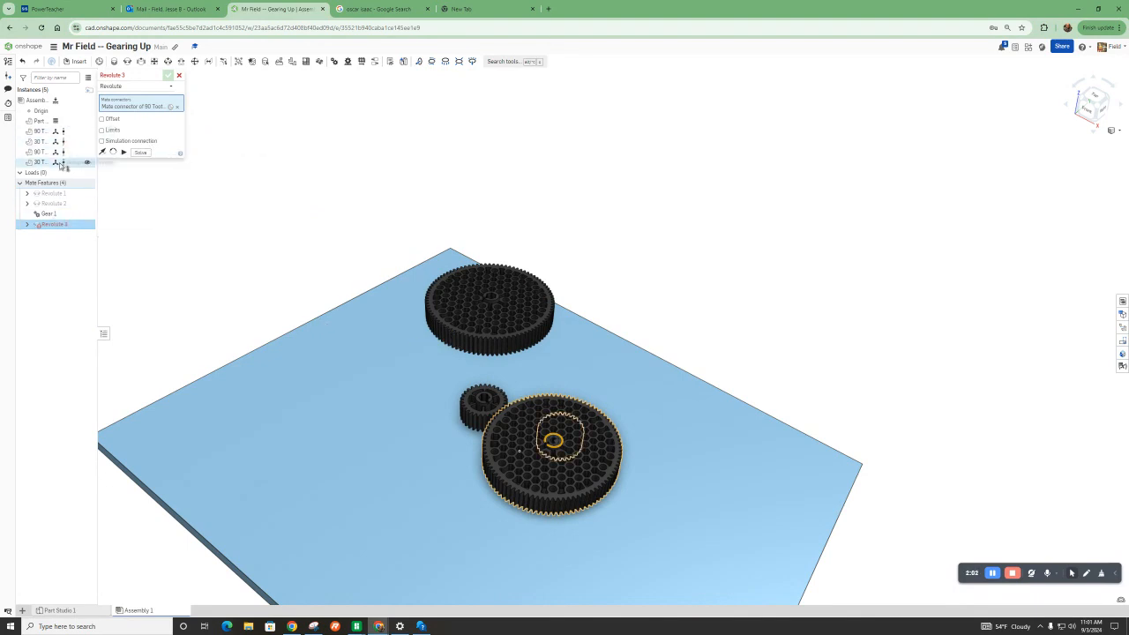
right_drag(474, 403, 206, 148)
click(178, 76)
Step: Move the copied 30-tooth gear out of the mounted 90-tooth gear to a free spot above the back of the plate
right_drag(580, 496, 574, 524)
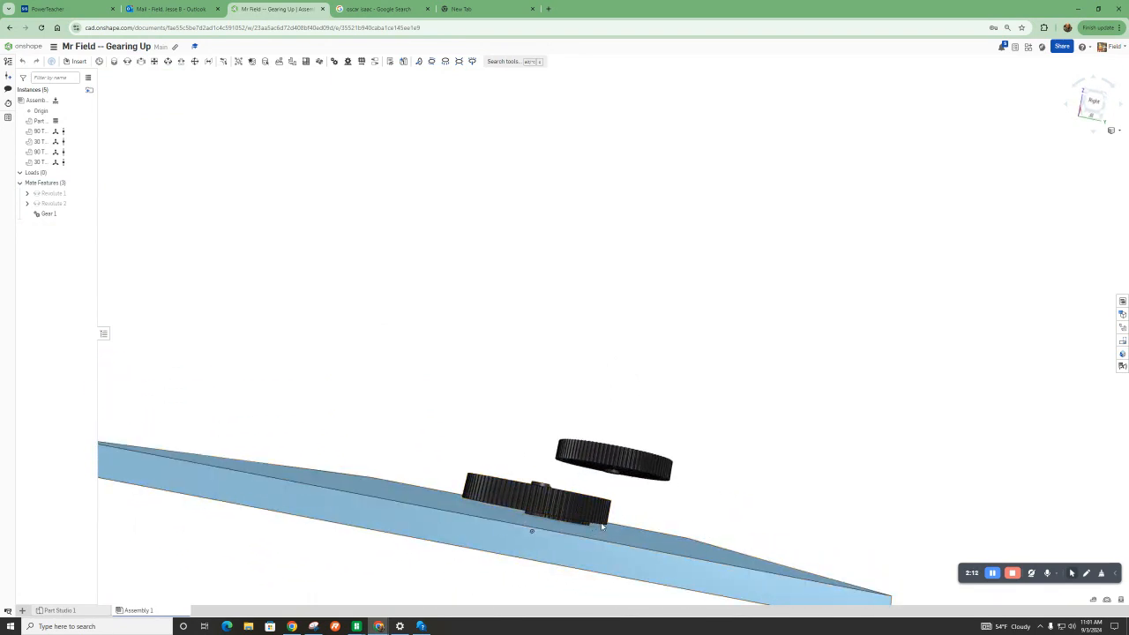
drag(578, 523, 680, 506)
right_drag(579, 467, 662, 493)
scroll(620, 376, down, 3)
scroll(662, 572, up, 5)
scroll(655, 471, down, 4)
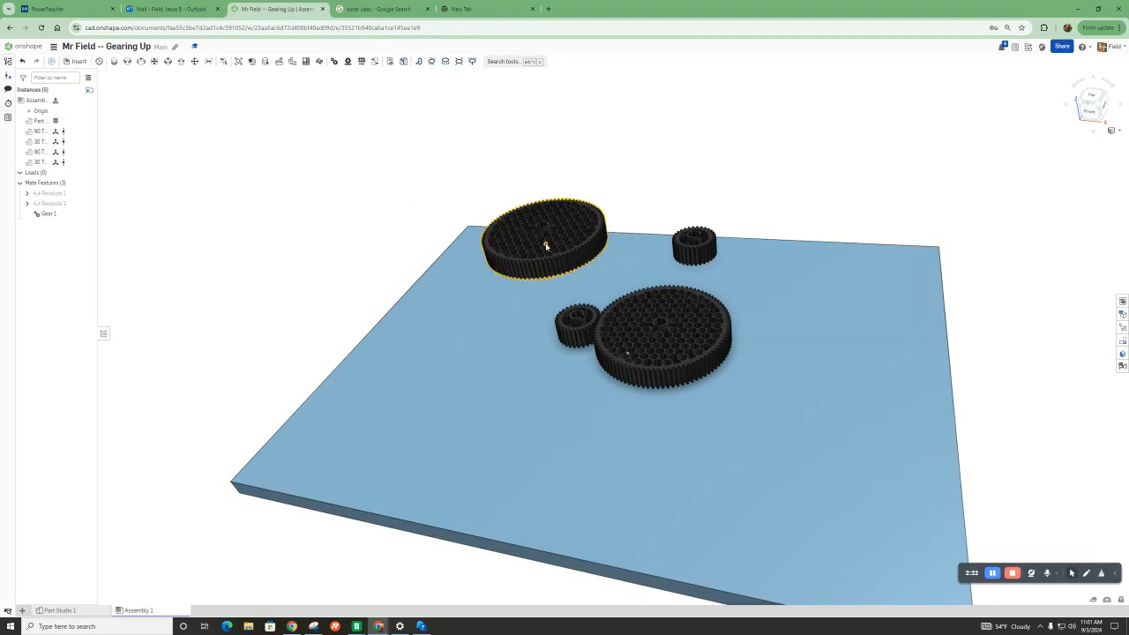
right_drag(673, 338, 556, 326)
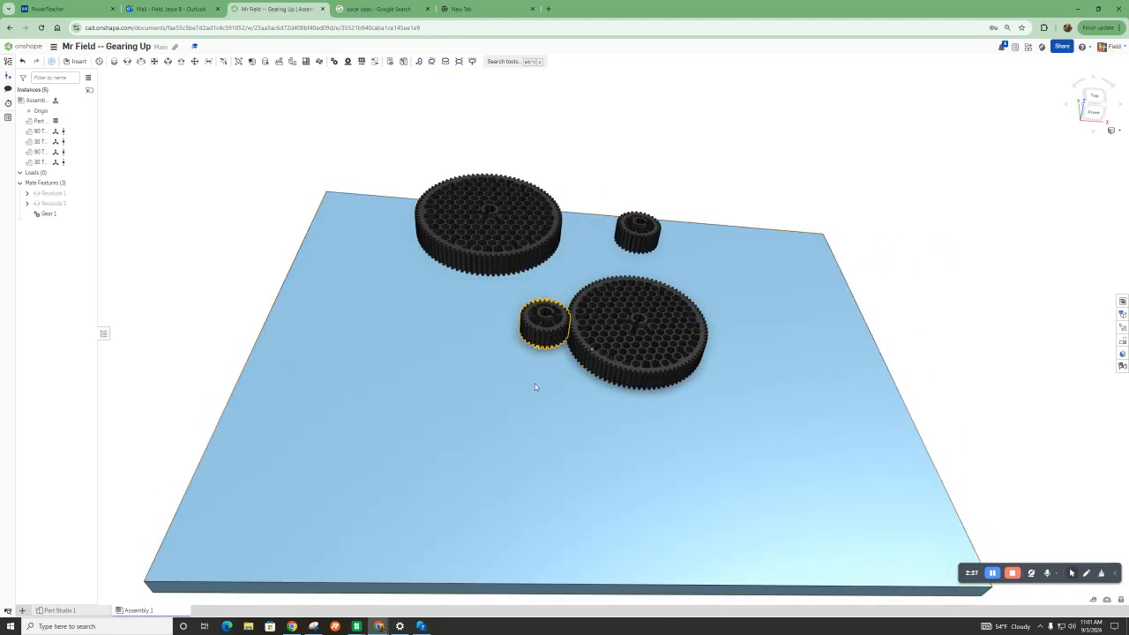
right_drag(542, 347, 486, 429)
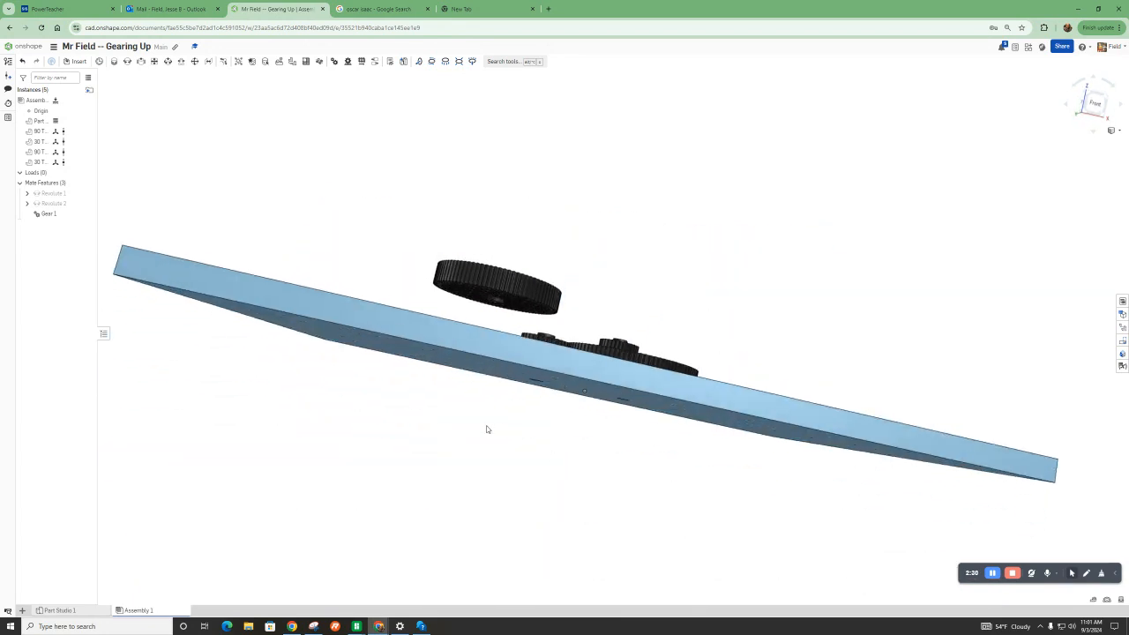
Step: Move the loose 90-tooth gear from above the back of the plate to the plate's end beside the mounted 90-tooth gear
right_drag(575, 418, 615, 192)
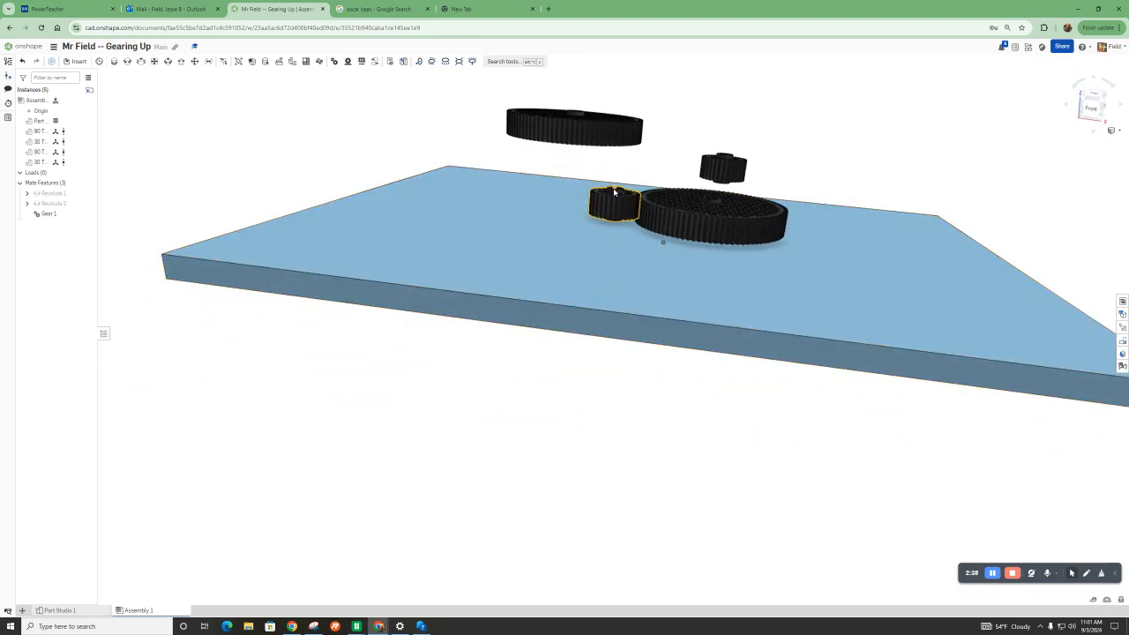
right_drag(683, 207, 644, 247)
scroll(653, 256, up, 5)
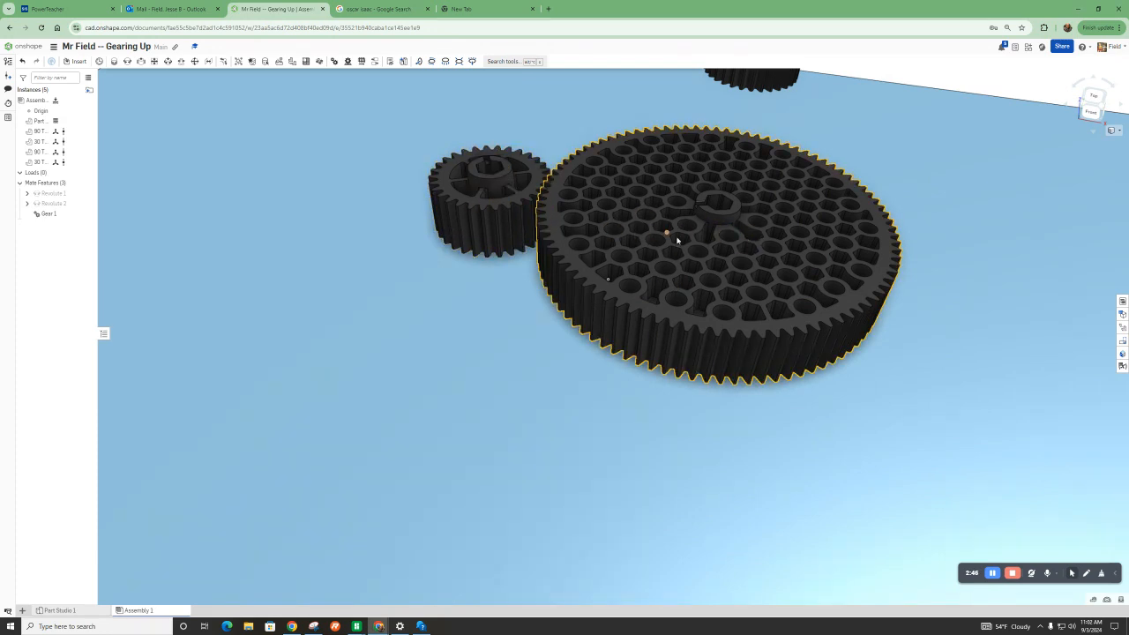
scroll(712, 249, down, 3)
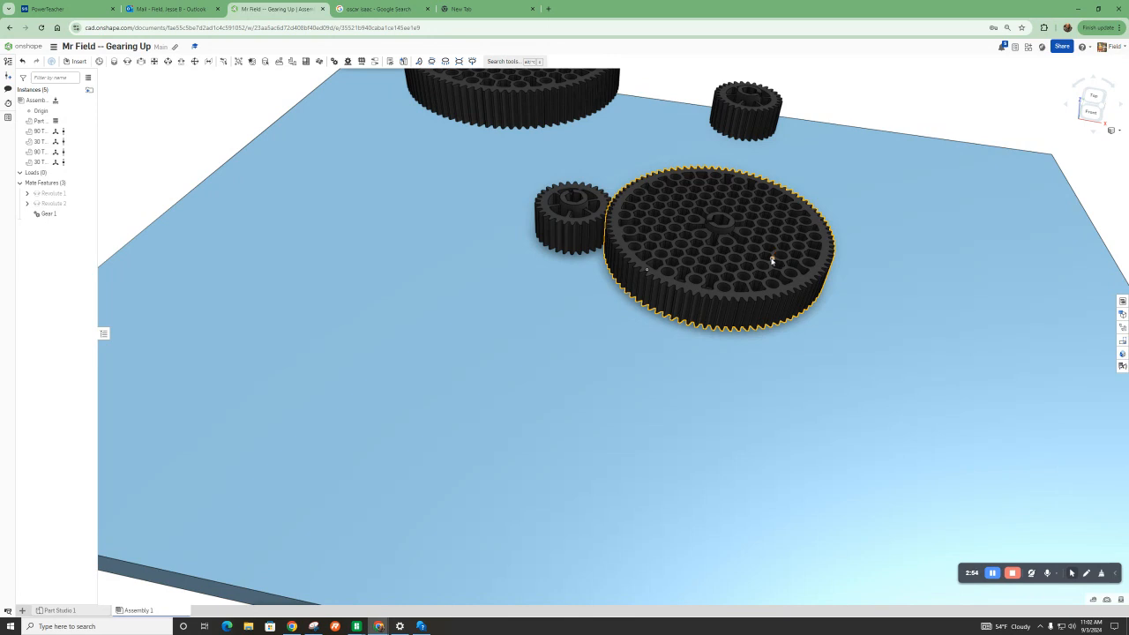
scroll(771, 260, down, 3)
drag(752, 160, 949, 263)
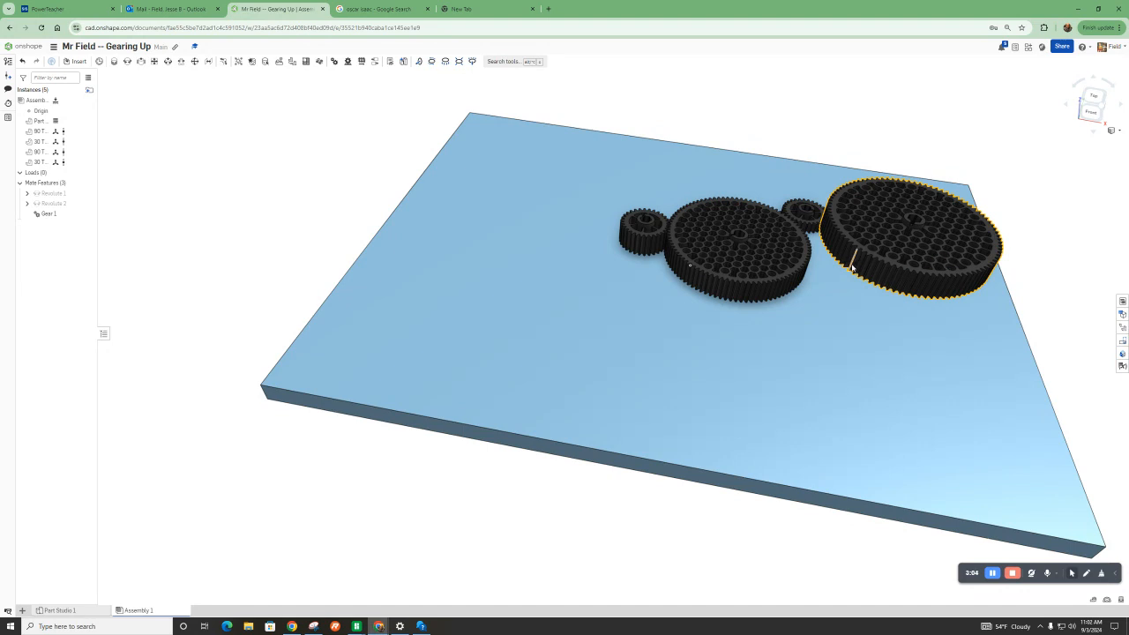
Step: Move the loose 90-tooth gear farther outward, clear of the loose 30-tooth gear and the mounted pair
right_drag(735, 313, 776, 265)
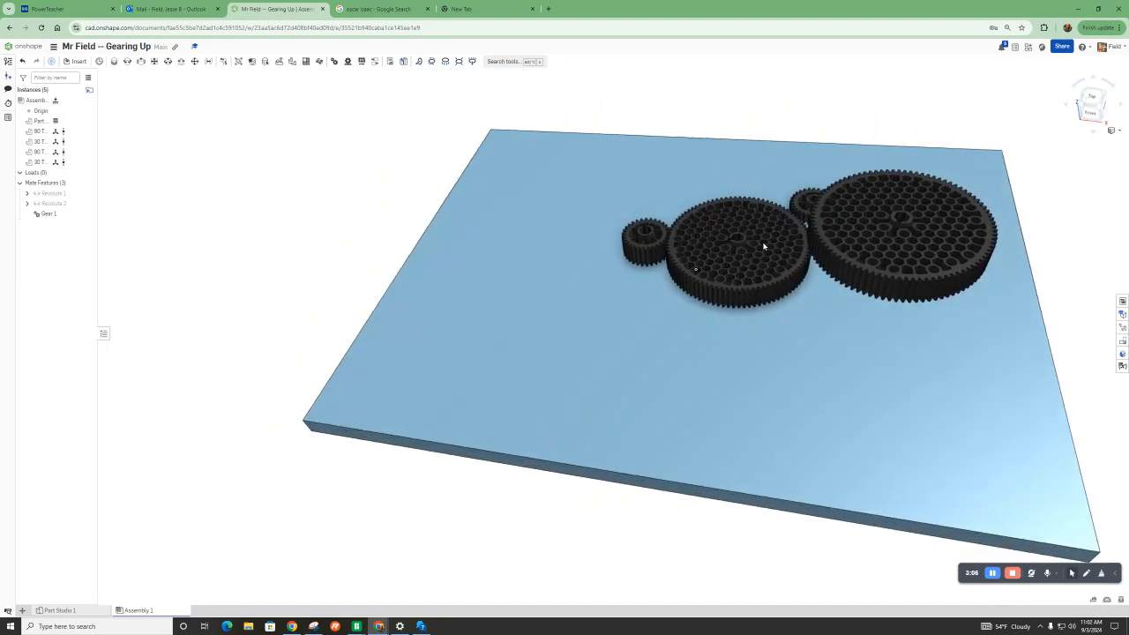
scroll(788, 246, up, 5)
scroll(788, 246, down, 5)
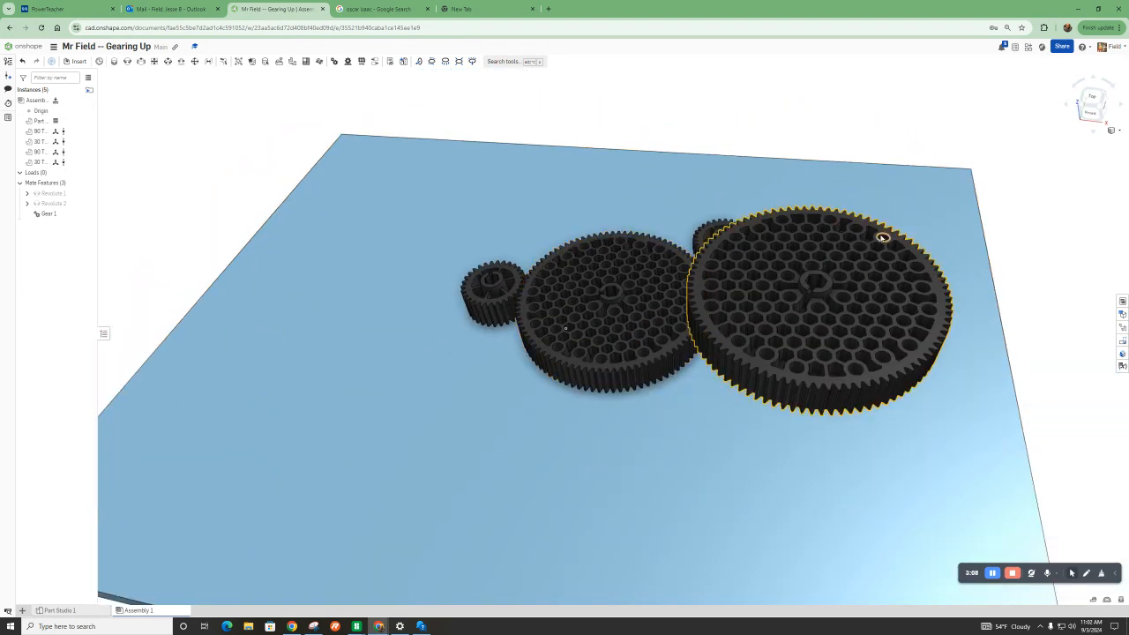
scroll(864, 301, up, 4)
drag(865, 300, 964, 318)
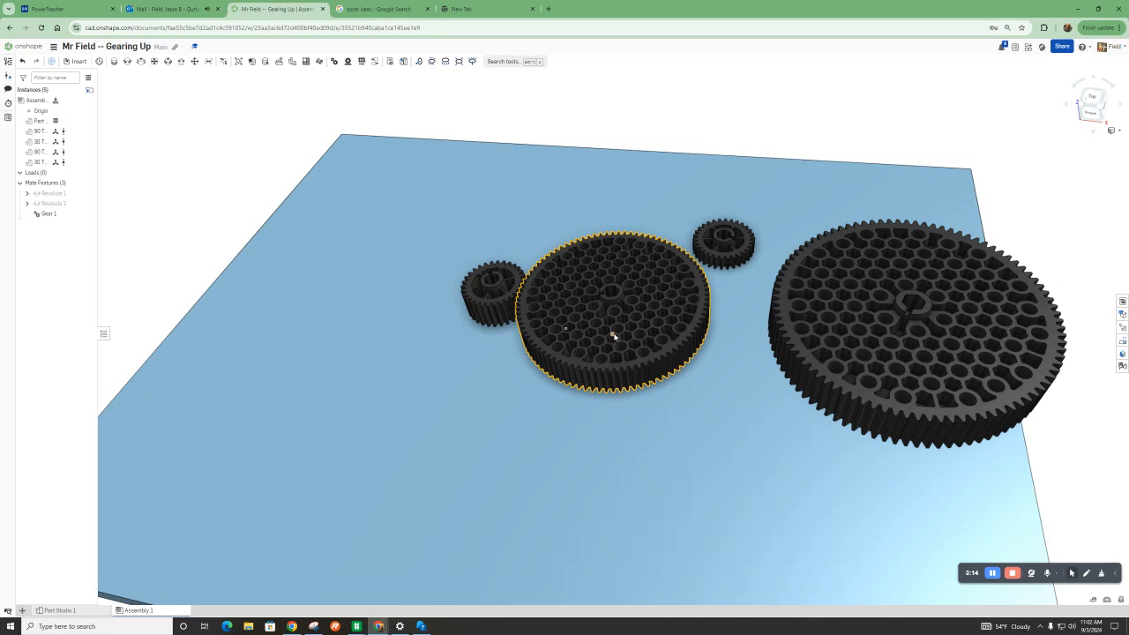
Step: In Part Studio 1, add a third point to Sketch 4 in line with the two hole points, dimensioned at matching spacing
scroll(614, 335, down, 2)
right_drag(609, 351, 632, 258)
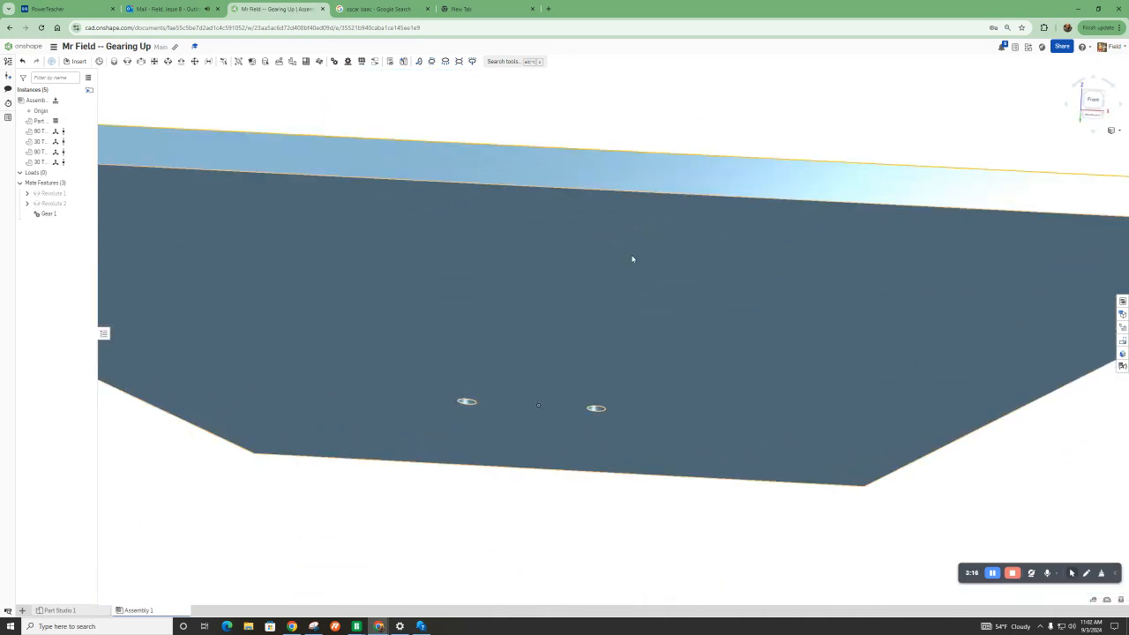
click(58, 611)
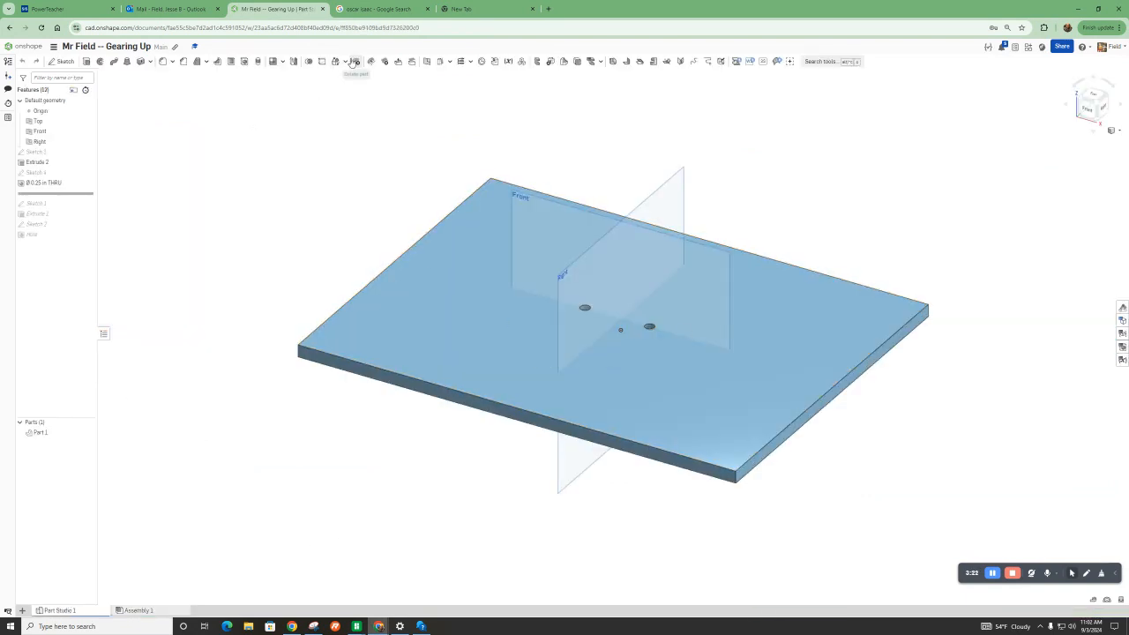
double_click(34, 174)
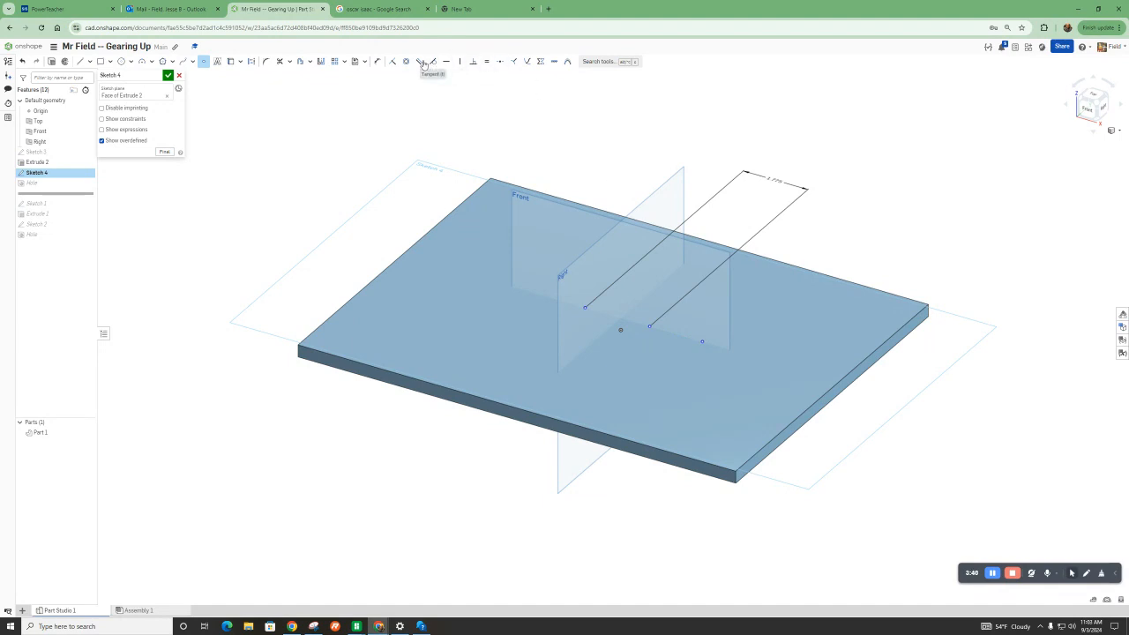
click(376, 61)
click(702, 342)
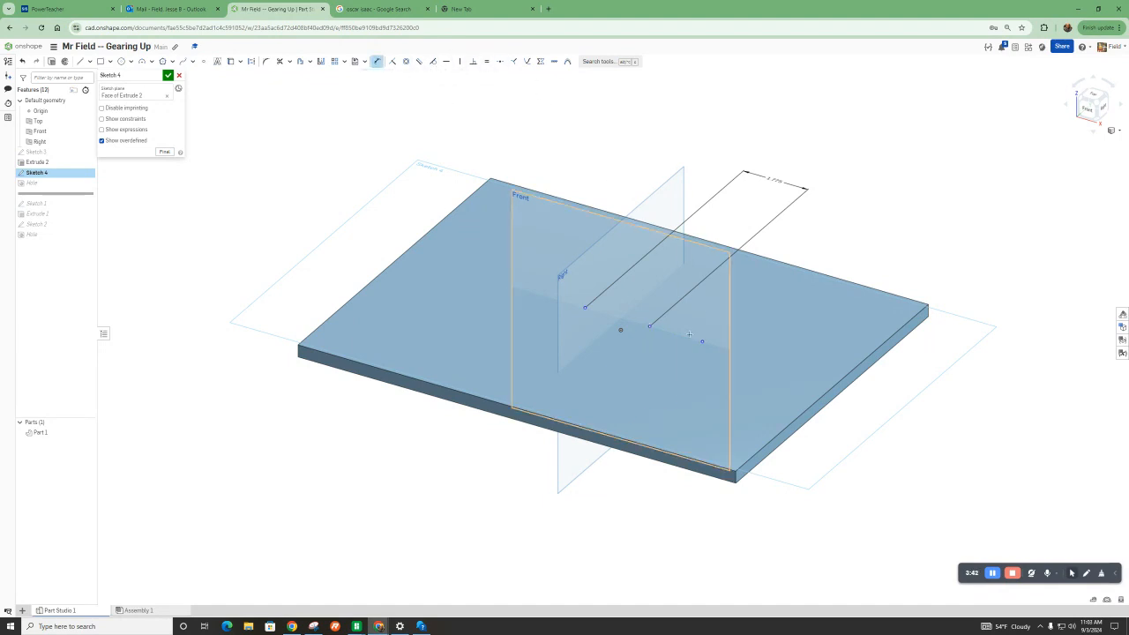
click(650, 326)
click(813, 240)
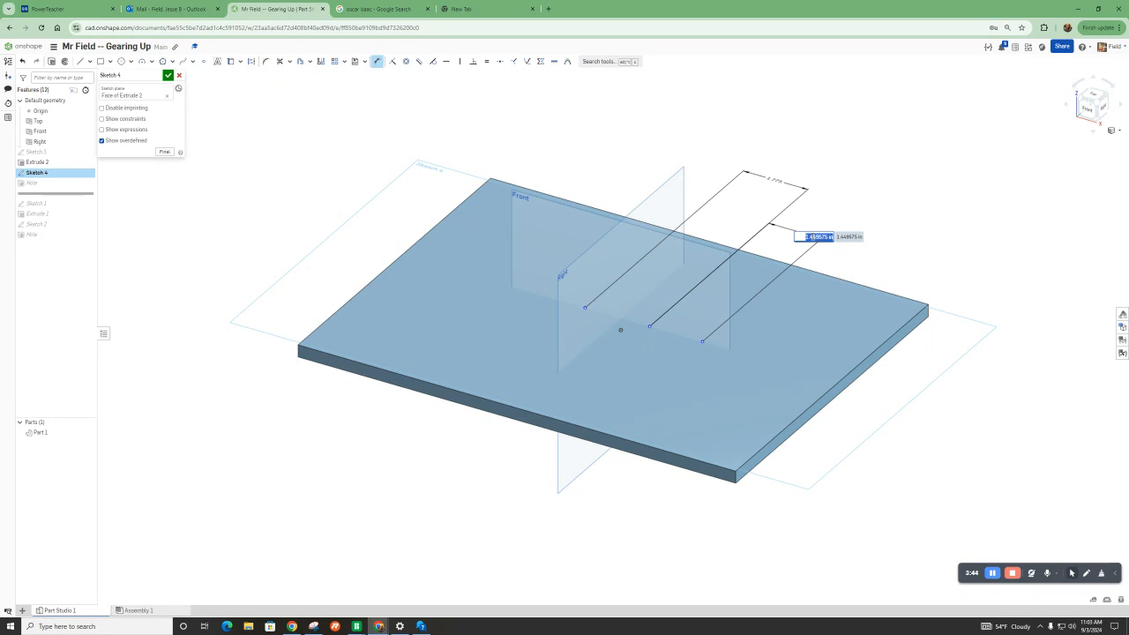
key(BackSpace)
key(Return)
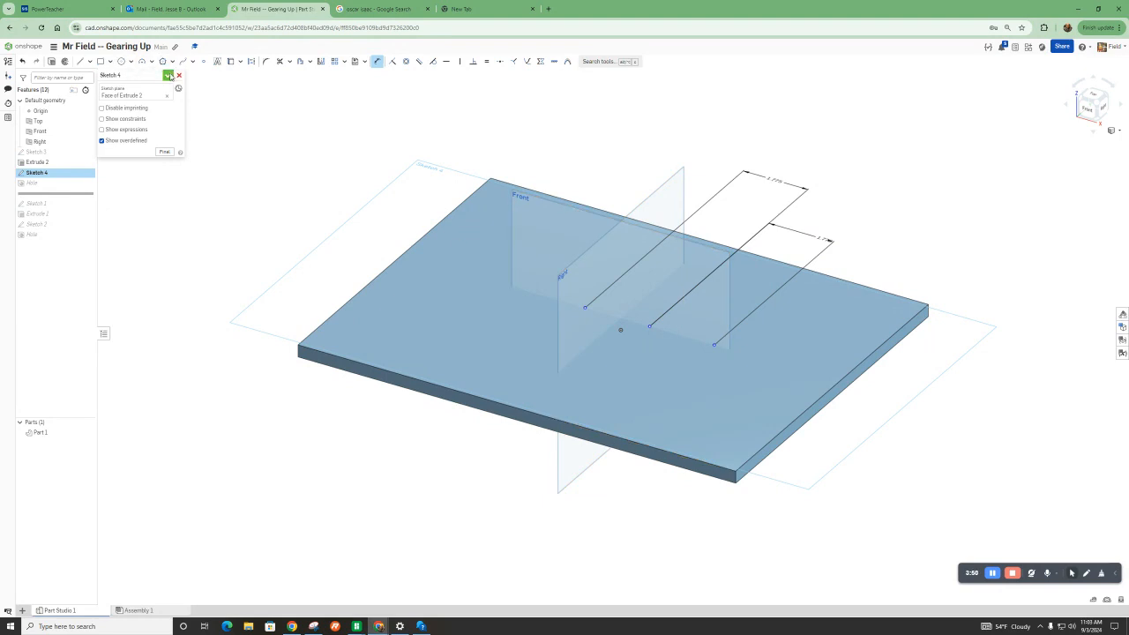
click(171, 75)
Step: Add the third Sketch 4 point to the Ø 0.25 in through-hole feature
double_click(49, 184)
click(715, 348)
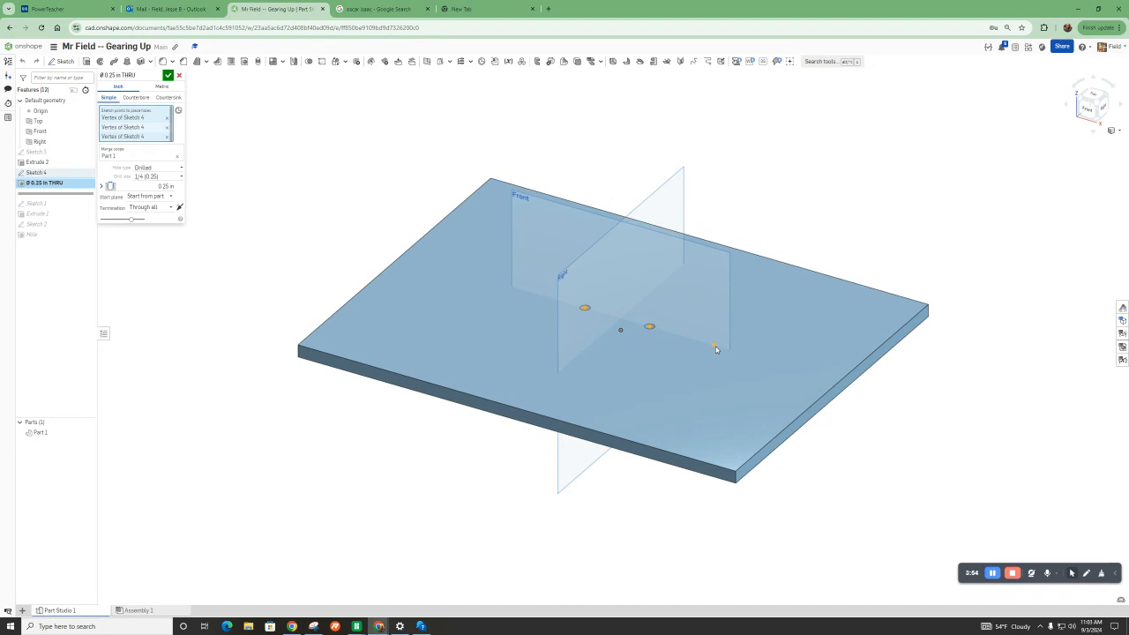
click(168, 76)
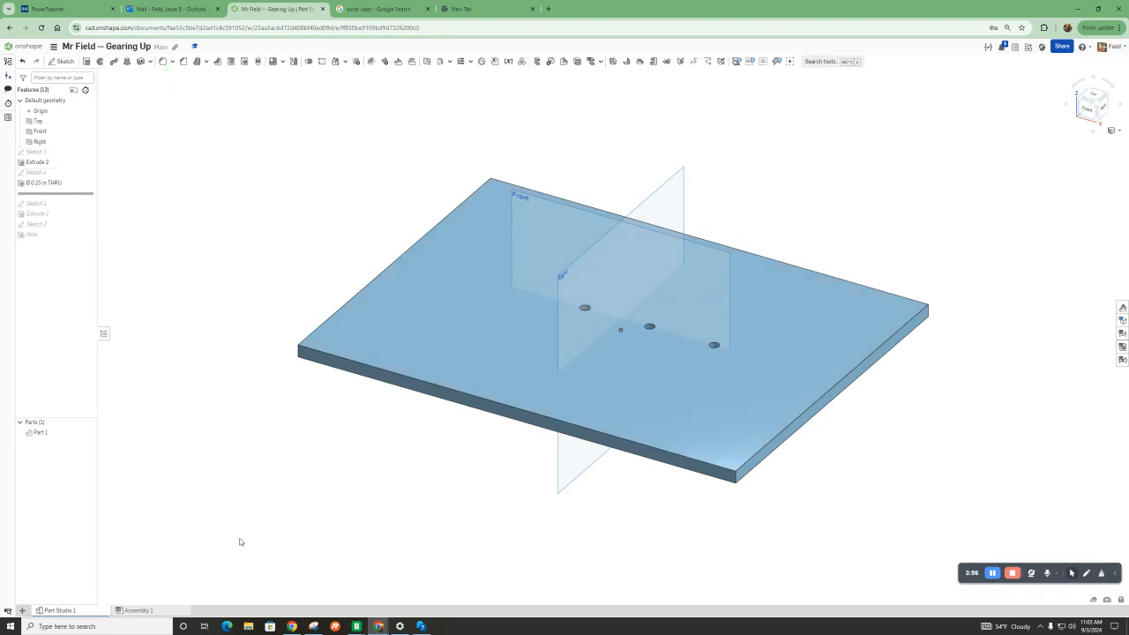
Step: In Assembly 1, move the loose 30-tooth gear near the loose 90-tooth gear, clear of the plate's new hole
click(137, 610)
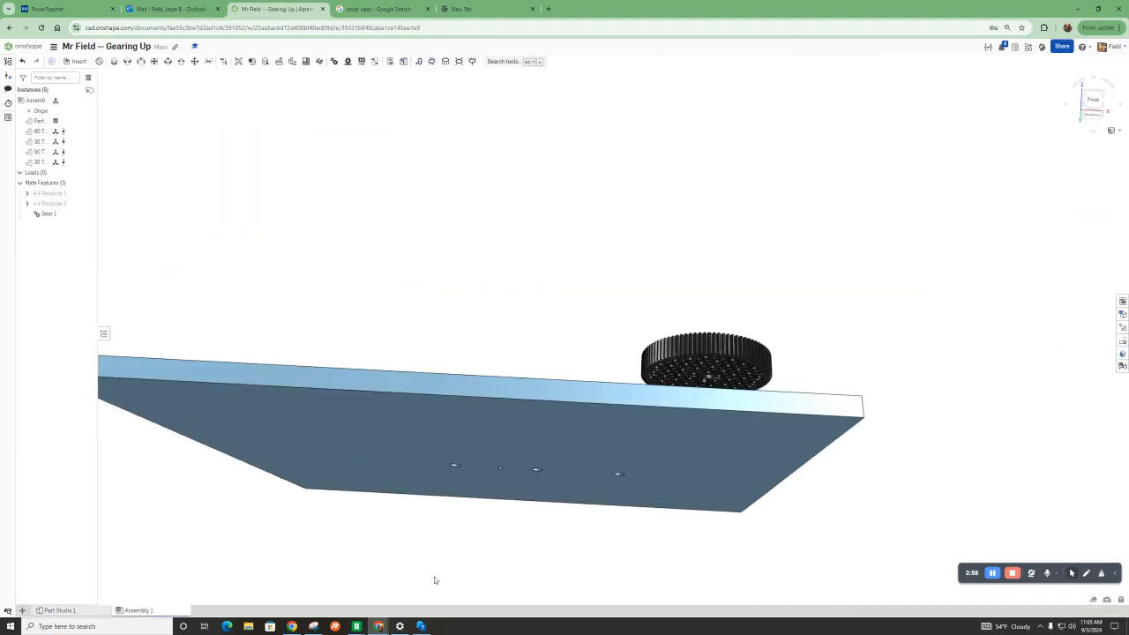
right_drag(548, 507, 542, 568)
scroll(538, 564, down, 2)
scroll(463, 480, down, 5)
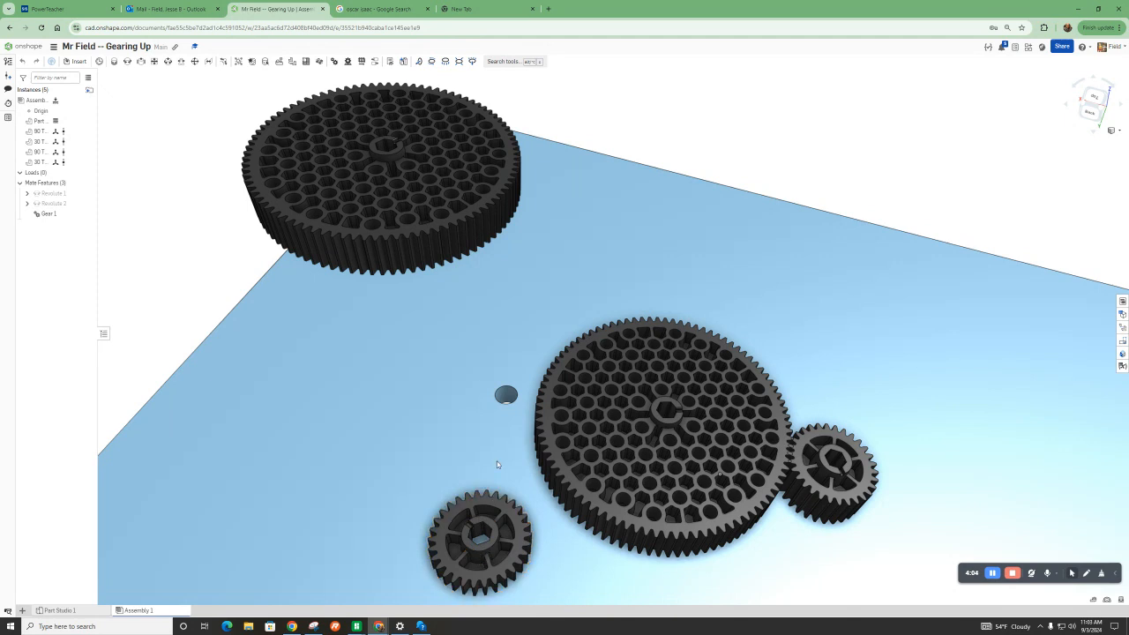
drag(483, 539, 491, 326)
right_drag(479, 467, 474, 432)
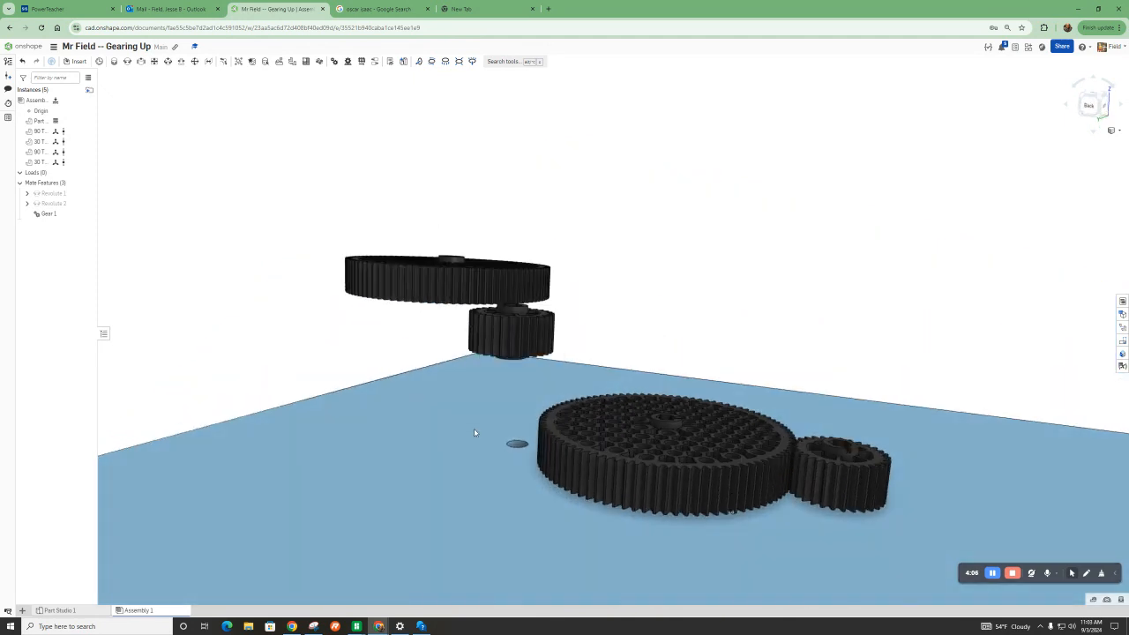
Step: Add a revolute mate between the plate's new hole and the bottom hub edge of the loose 30-tooth gear
click(127, 61)
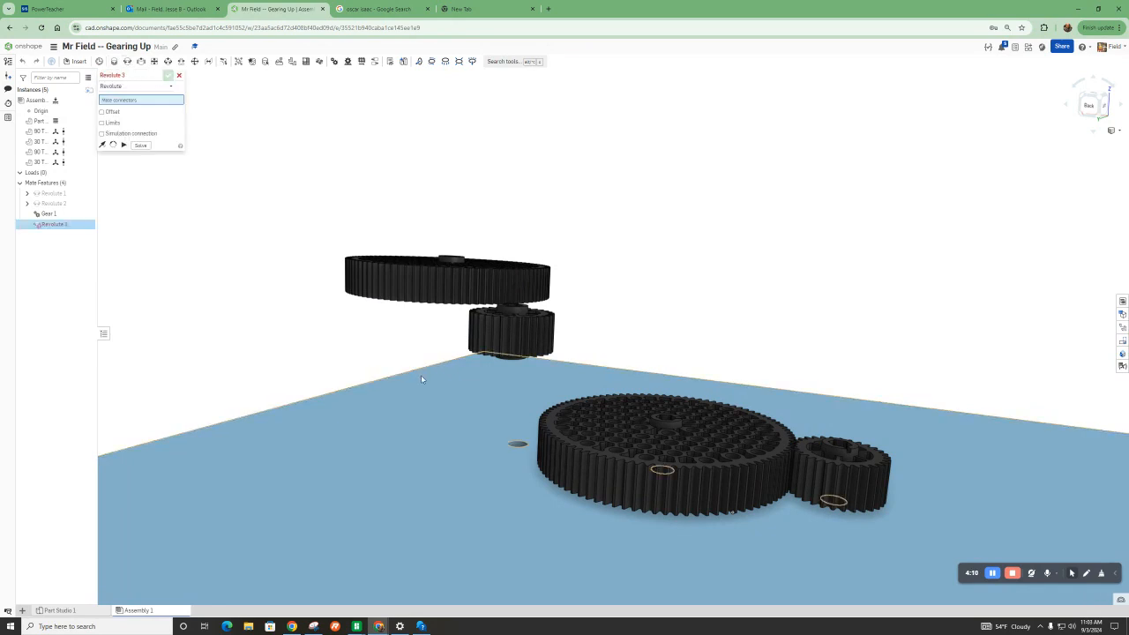
click(517, 443)
right_drag(516, 443, 529, 348)
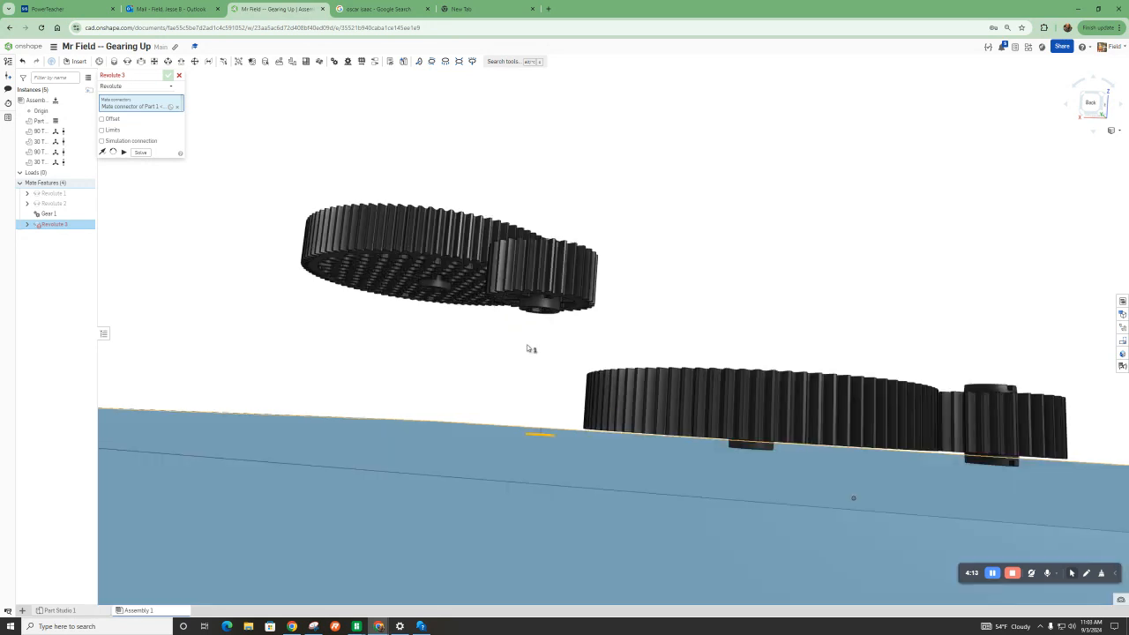
scroll(526, 349, up, 3)
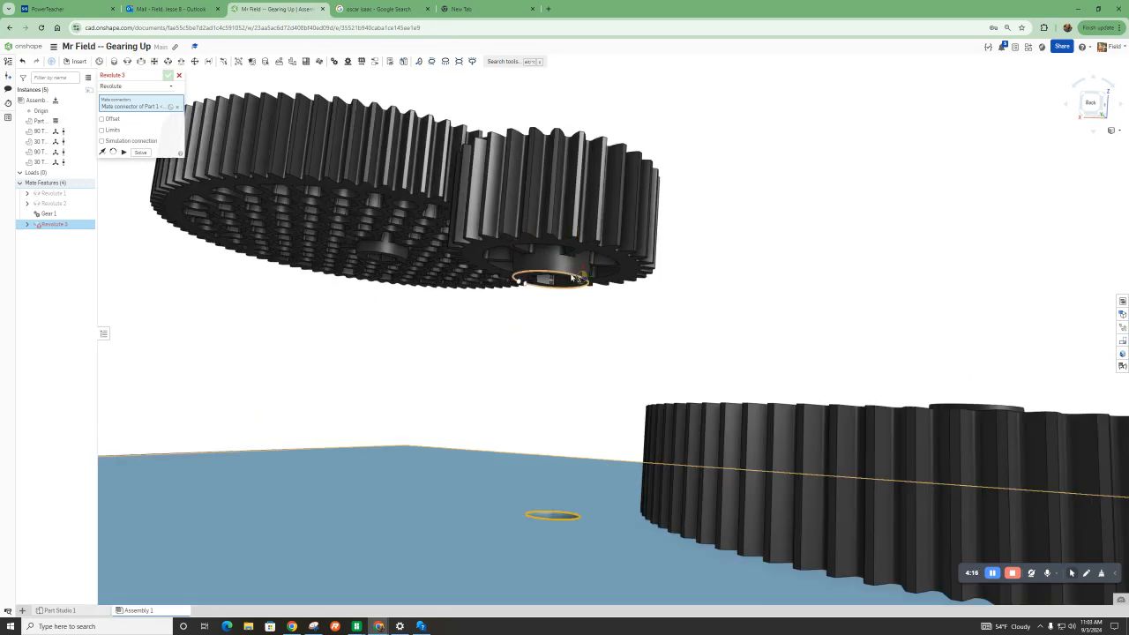
scroll(569, 282, up, 5)
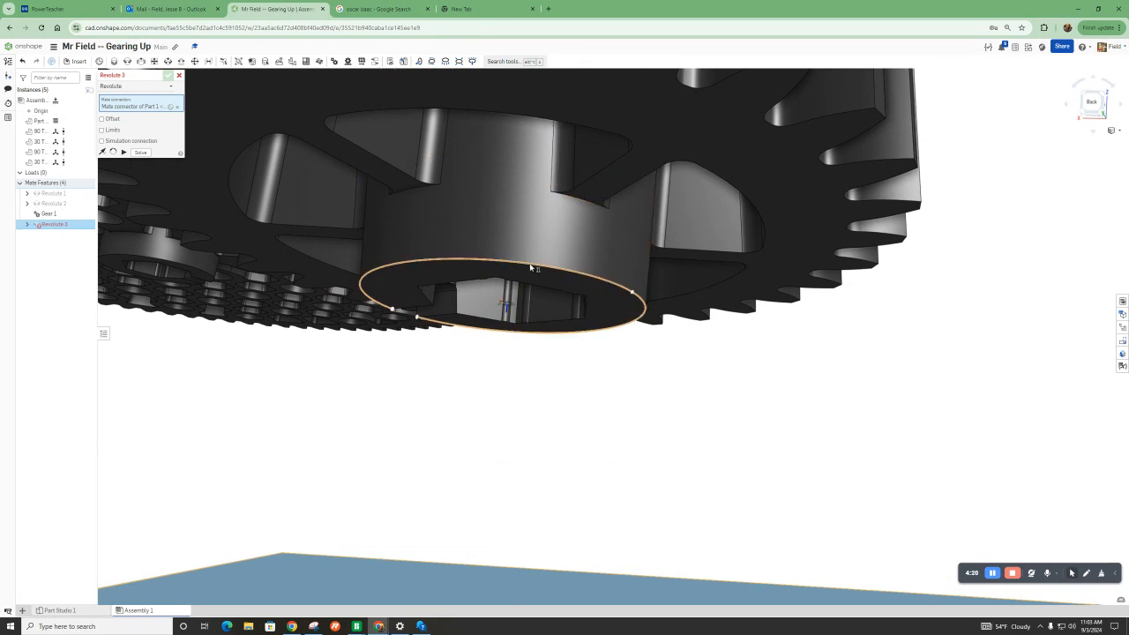
click(531, 267)
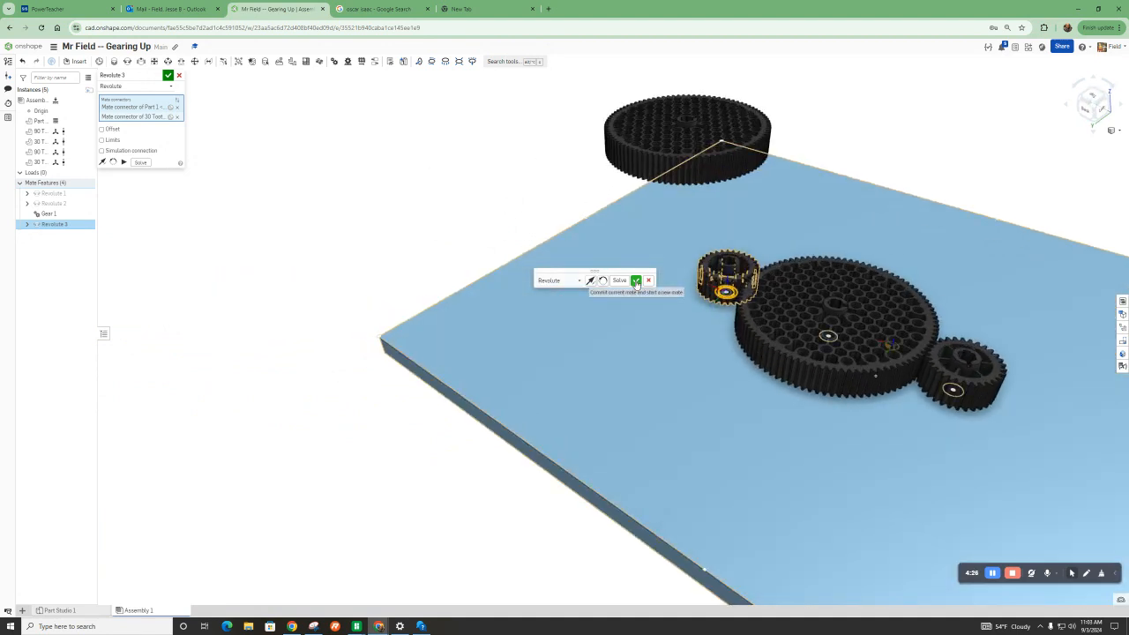
click(635, 282)
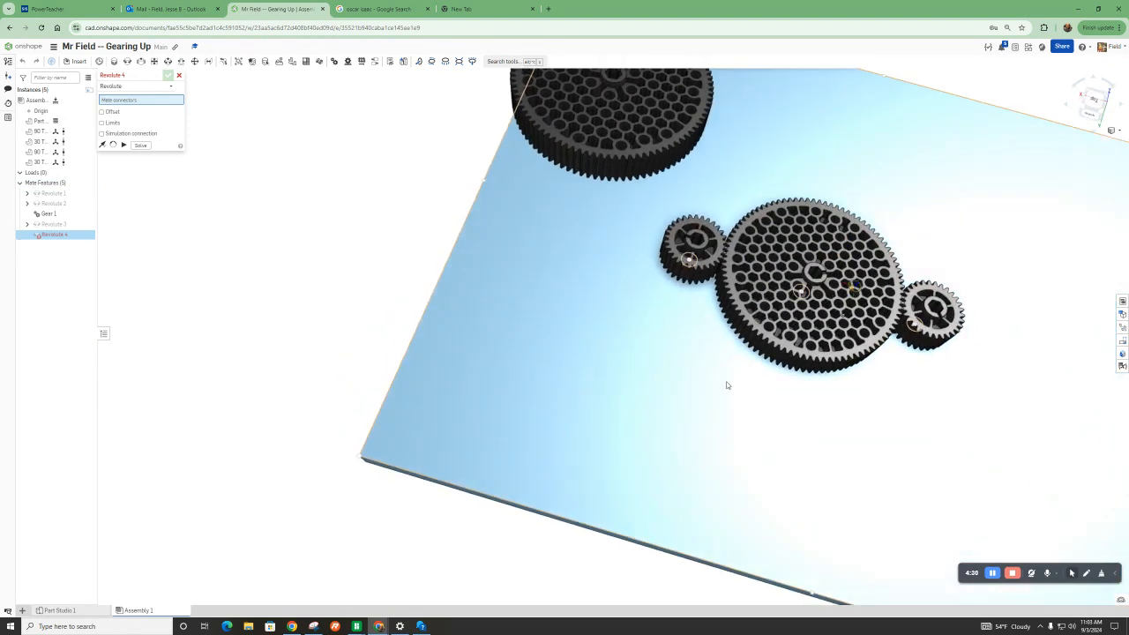
right_drag(727, 384, 603, 201)
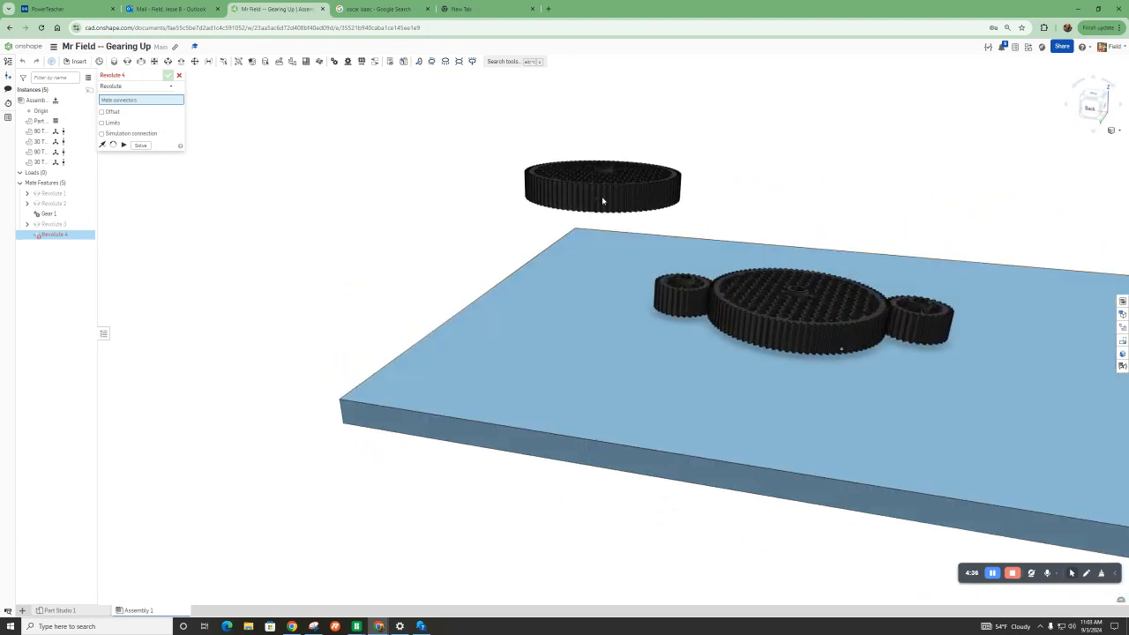
click(179, 77)
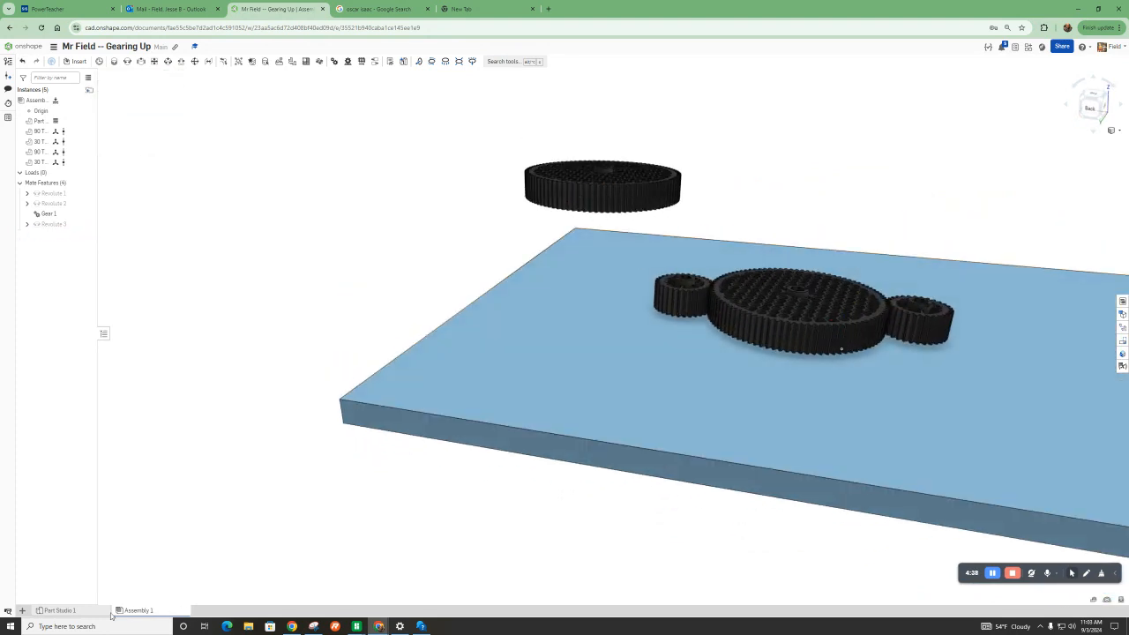
Step: Add a fourth in-line point to Sketch 4 in Part Studio 1, beyond the opposite end hole, and dimension it 1.775 in away
click(79, 611)
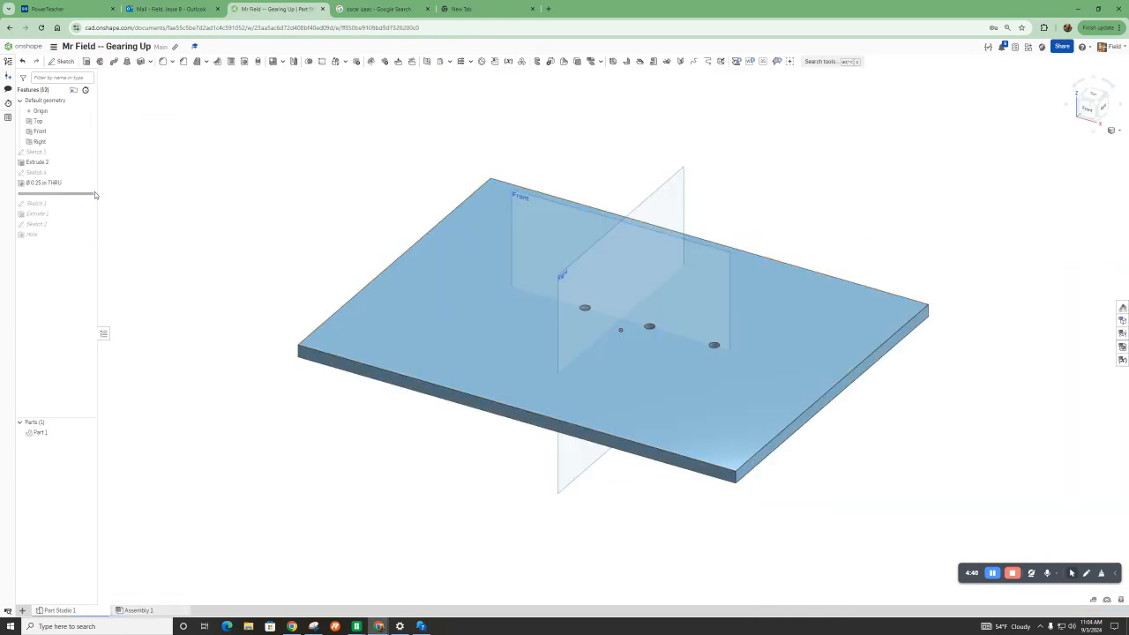
double_click(49, 172)
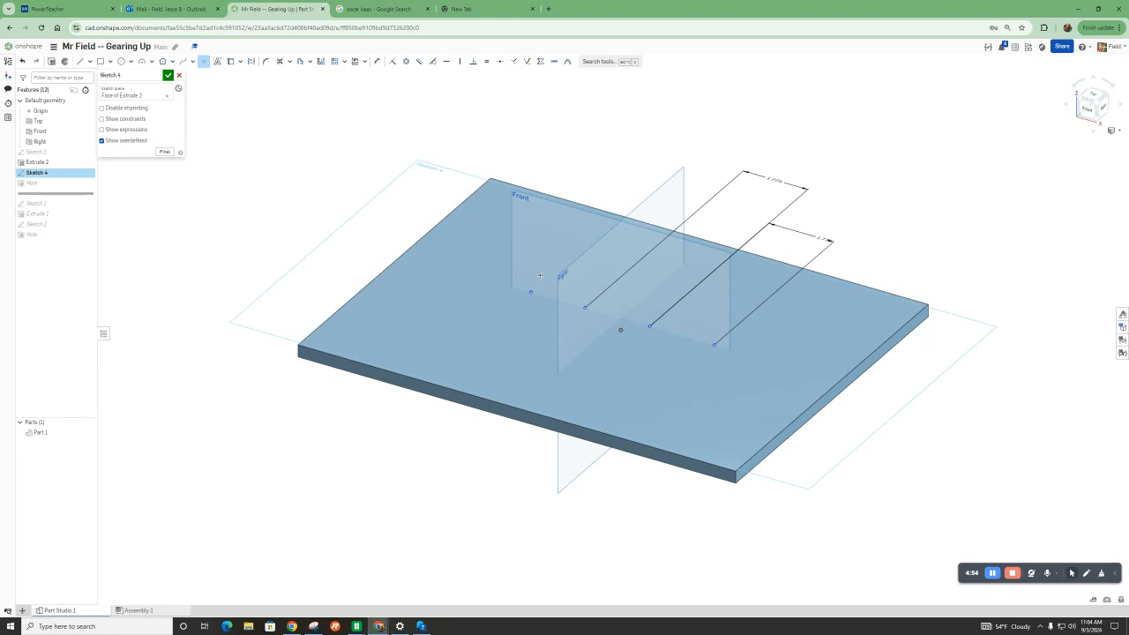
key(Escape)
key(u)
click(531, 291)
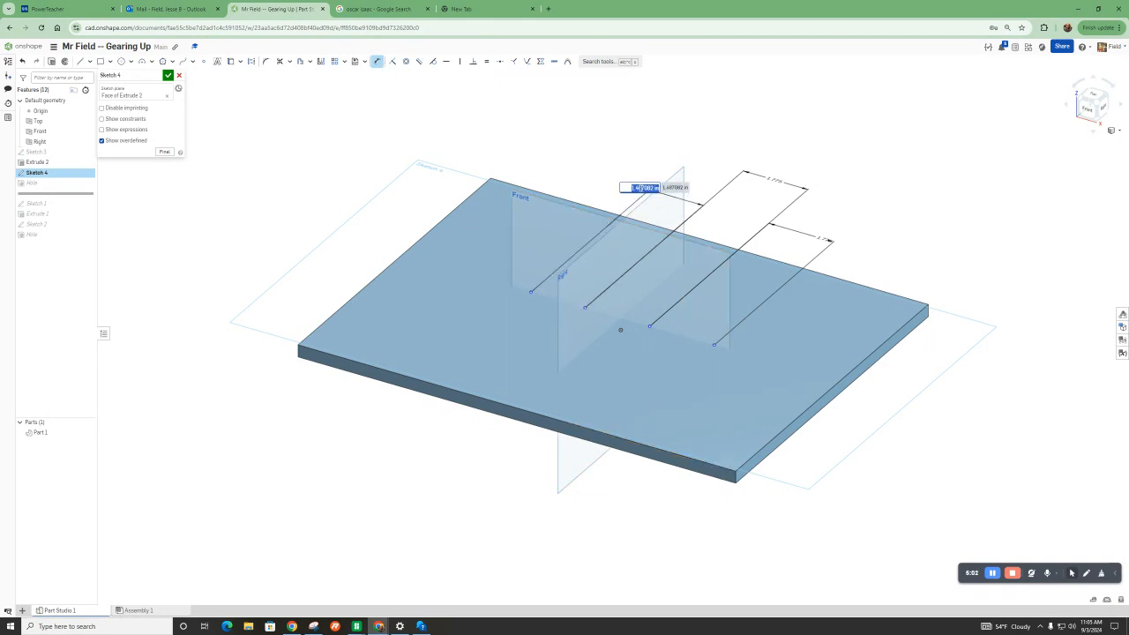
key(BackSpace)
text(1.775)
key(Return)
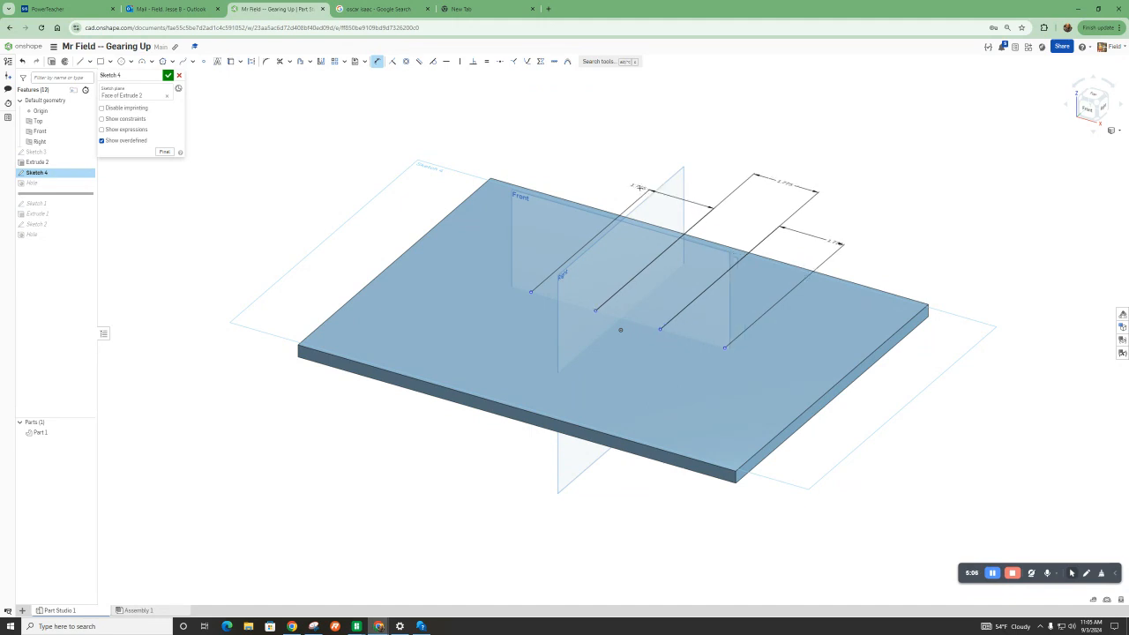
click(168, 76)
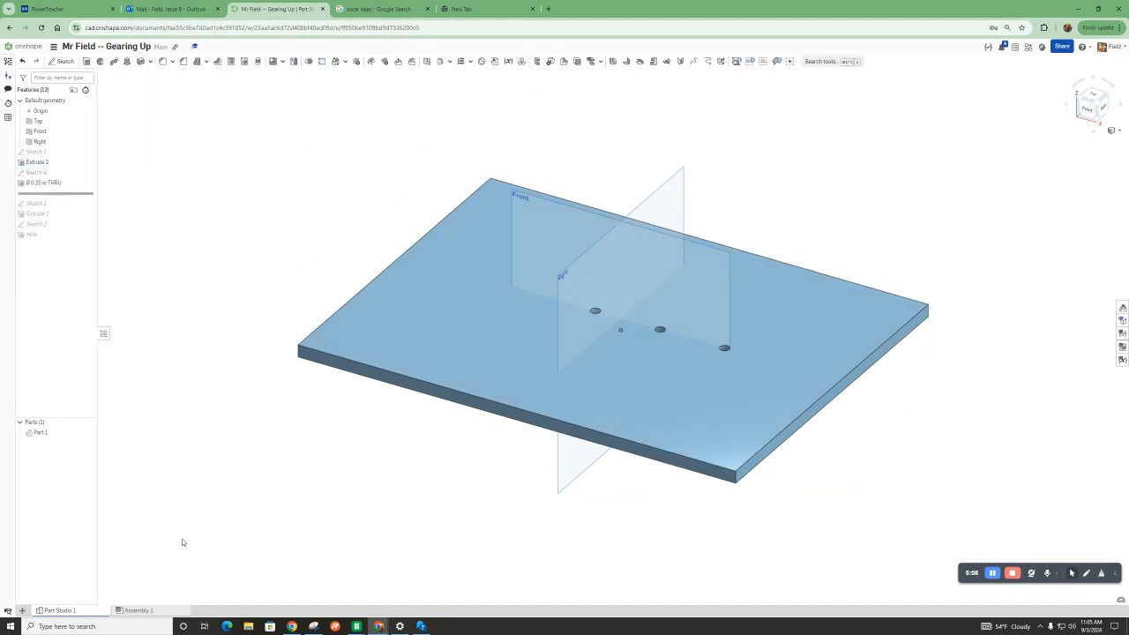
Step: Check the mounted gears on the updated plate in Assembly 1
click(137, 611)
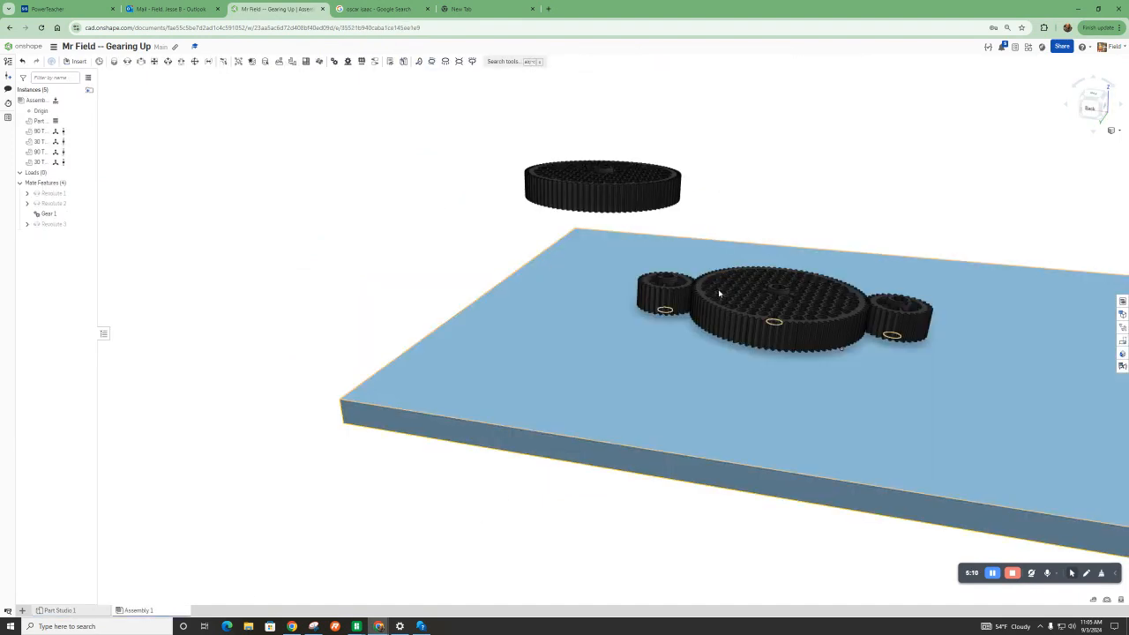
scroll(718, 314, up, 4)
mouse_move(703, 311)
right_down()
mouse_move(722, 244)
mouse_move(692, 303)
right_up()
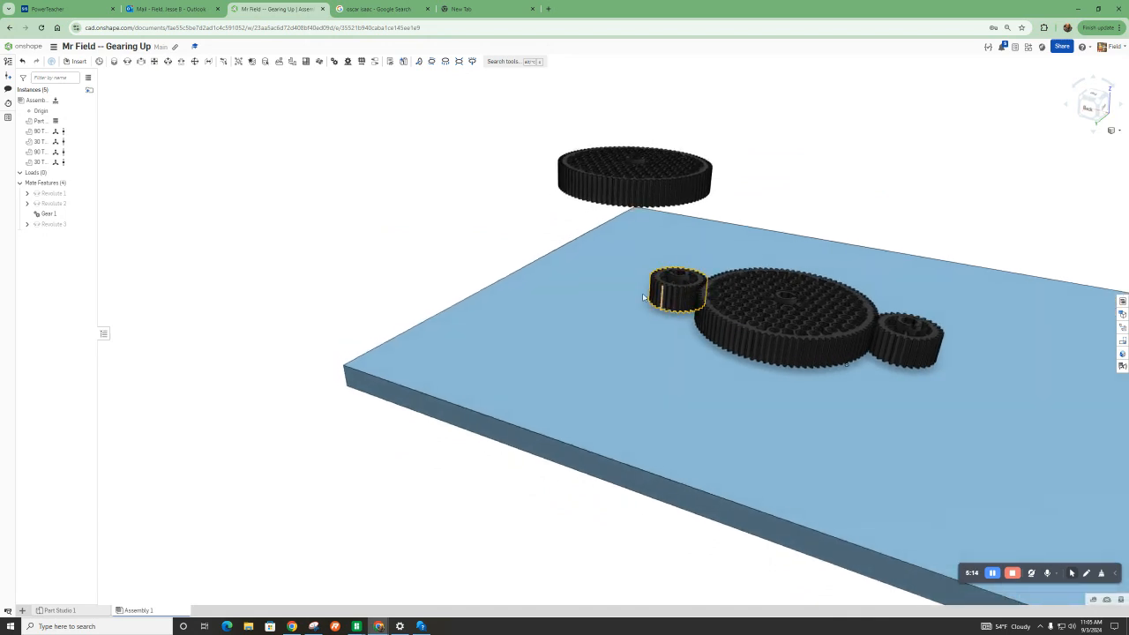
Step: In Part Studio 1, add the fourth Sketch 4 point to the 0.25 in through-hole feature
click(78, 611)
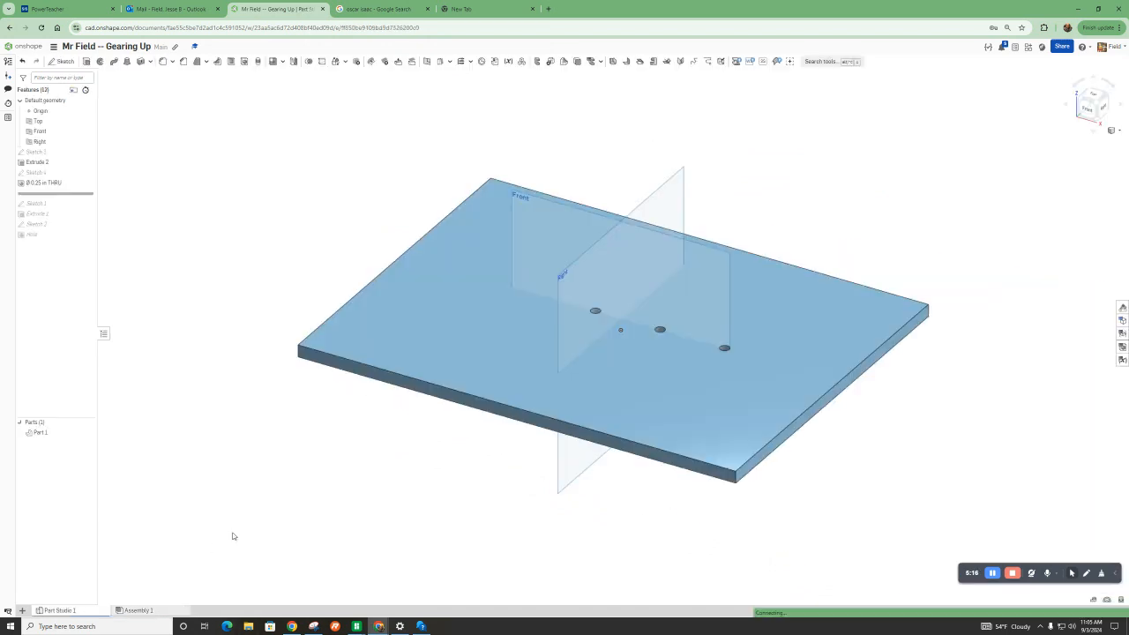
double_click(41, 182)
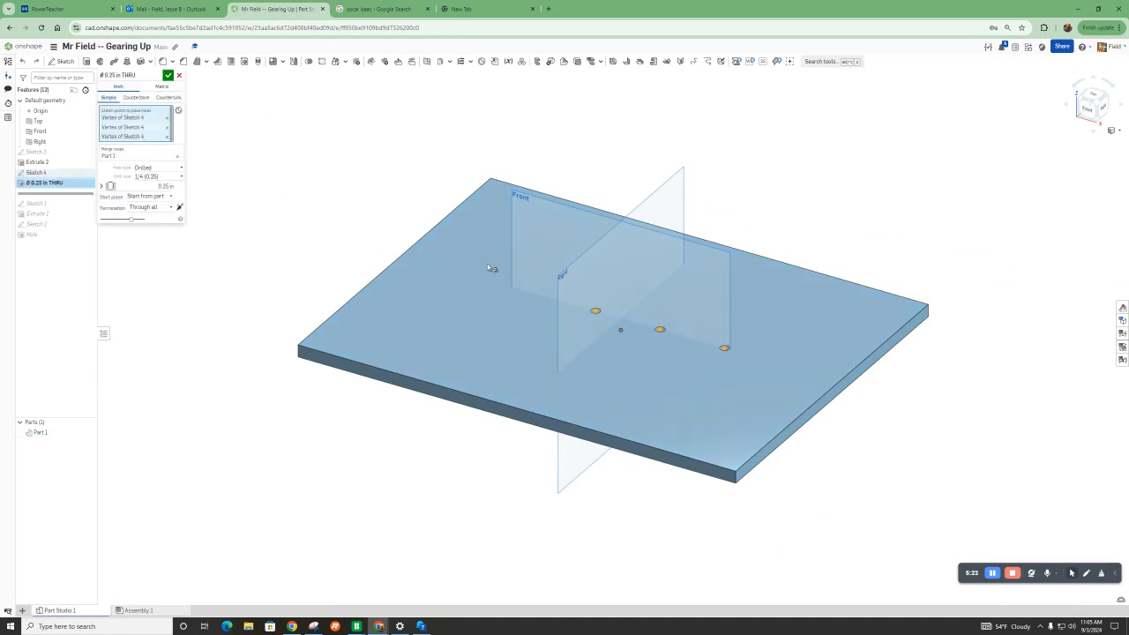
click(531, 293)
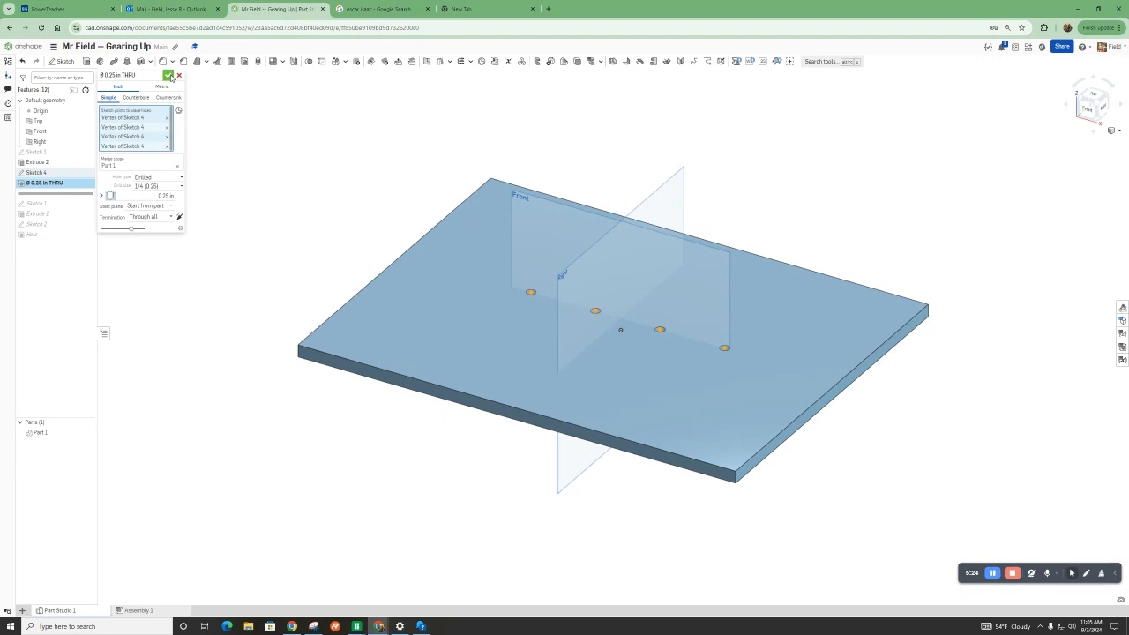
click(169, 76)
Step: In Assembly 1, add a revolute mate between the plate's new hole and the bottom hub edge of the loose 90-tooth gear
click(161, 611)
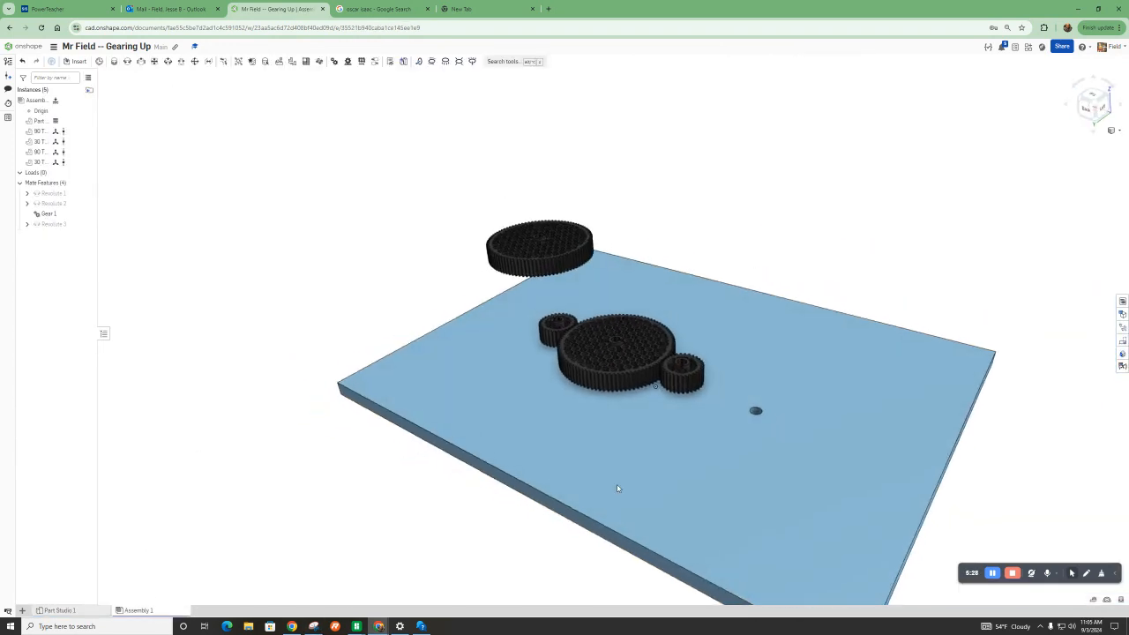
scroll(857, 506, up, 3)
right_drag(839, 477, 803, 455)
scroll(703, 459, down, 3)
scroll(559, 449, up, 2)
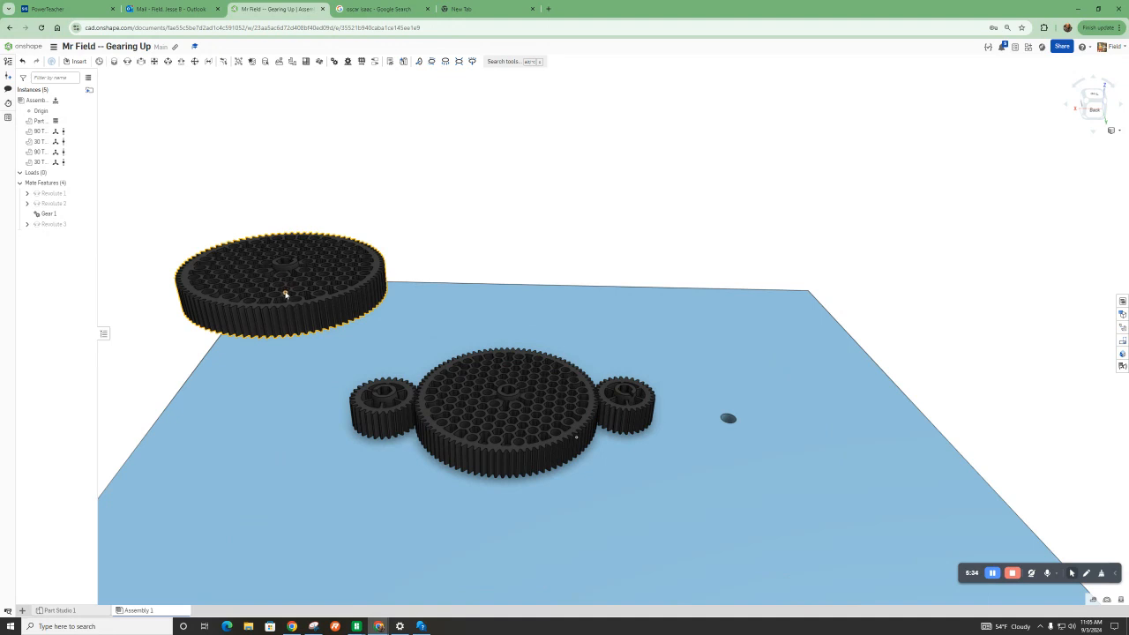
click(127, 61)
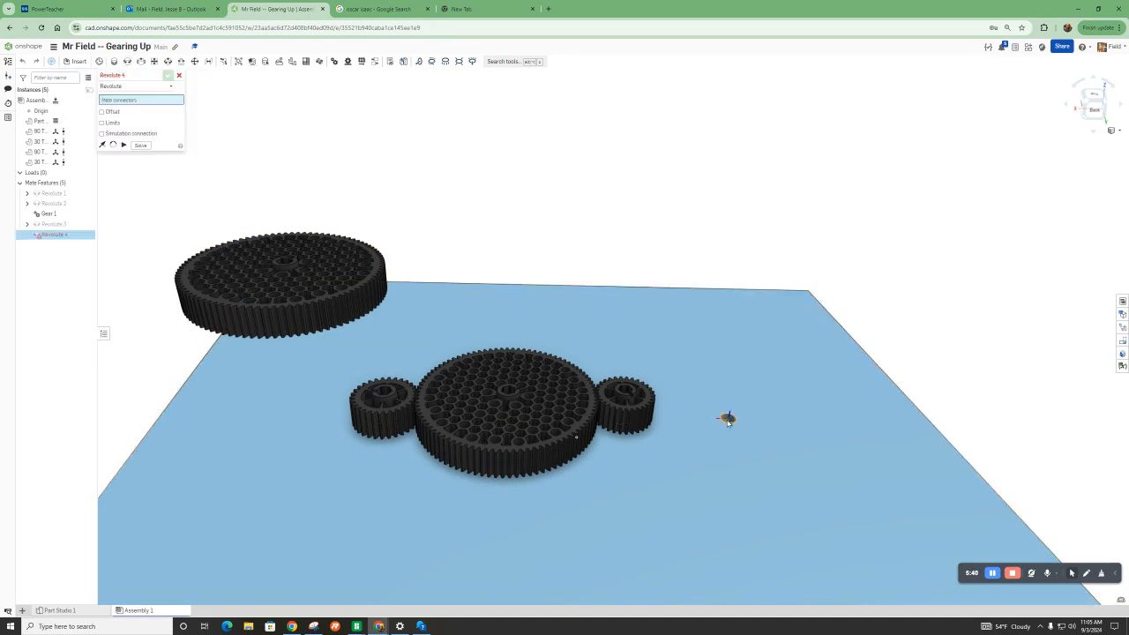
click(728, 421)
right_drag(292, 308, 251, 345)
scroll(251, 345, up, 5)
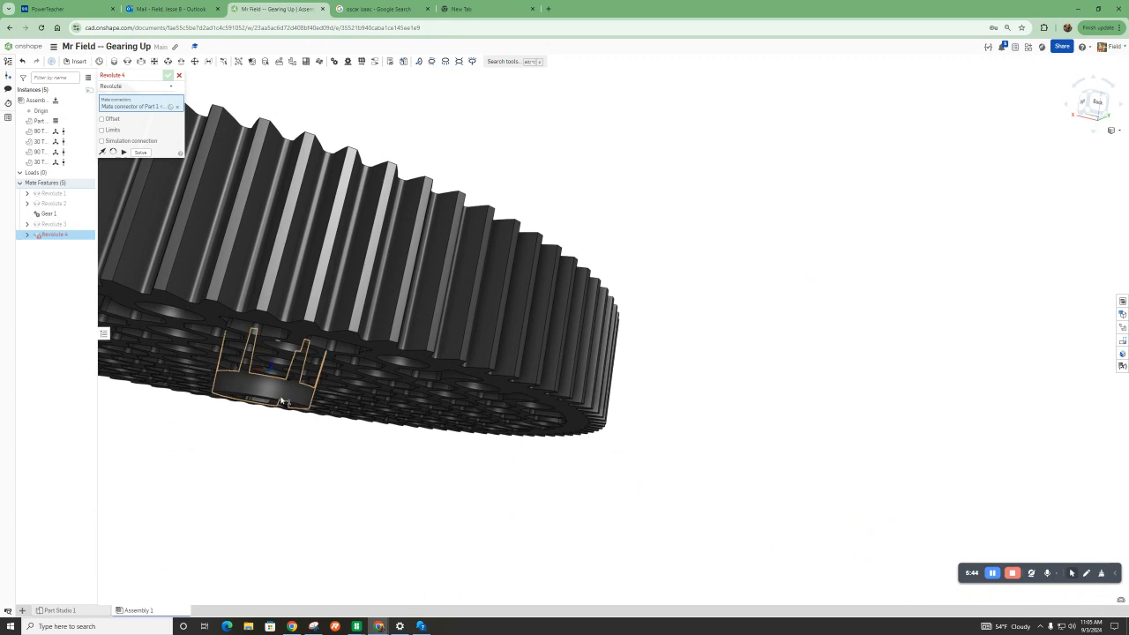
scroll(278, 397, up, 6)
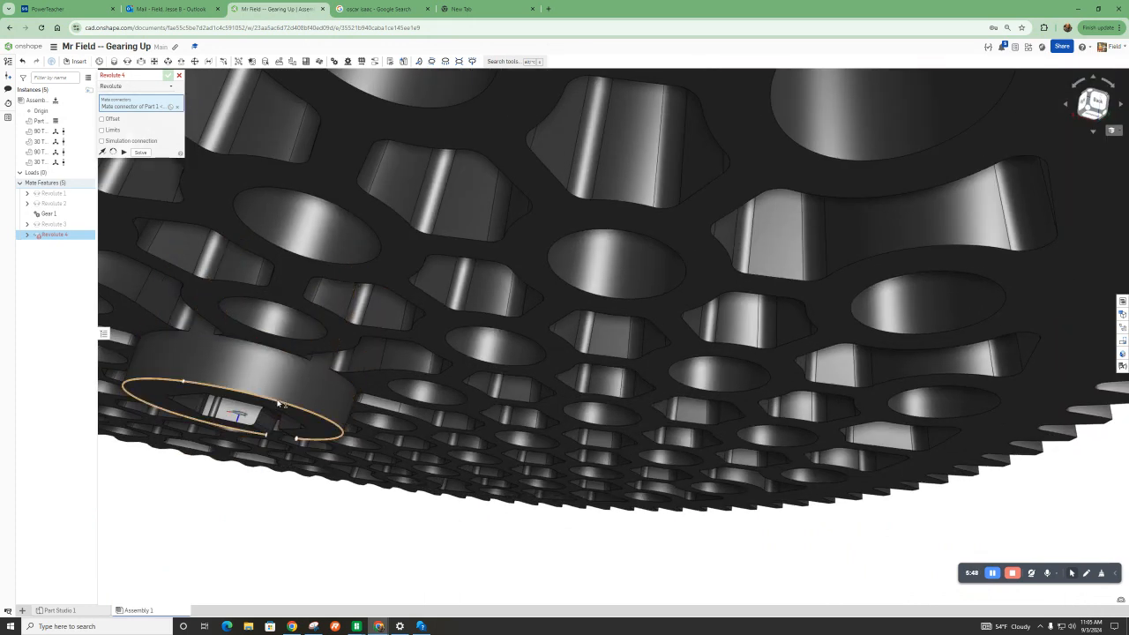
click(279, 403)
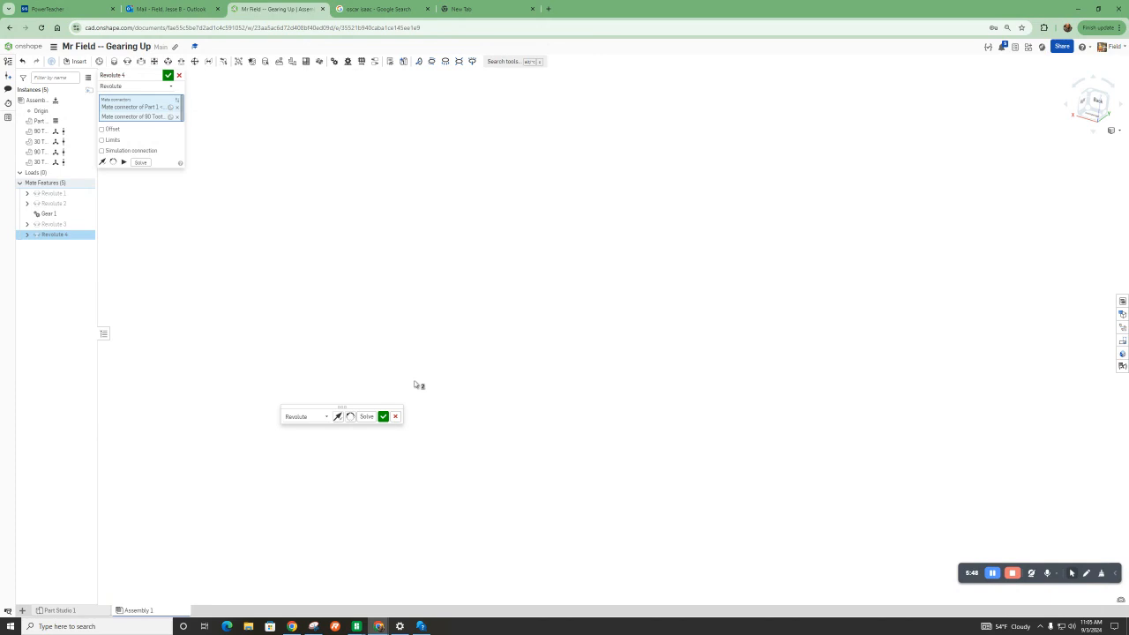
click(383, 417)
right_drag(637, 412, 829, 518)
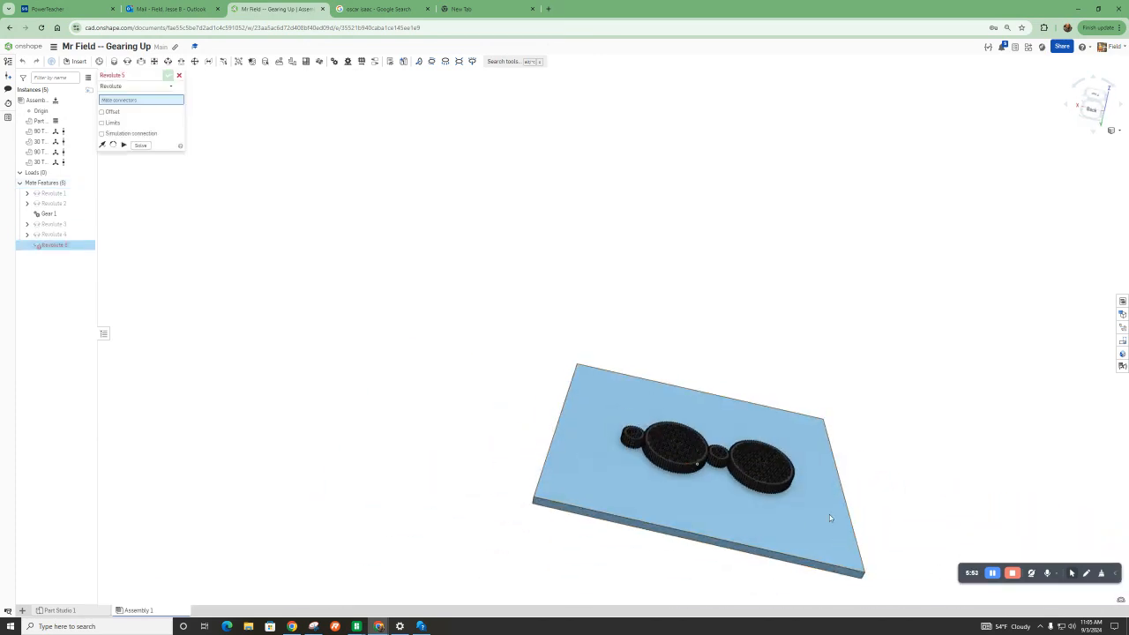
click(333, 63)
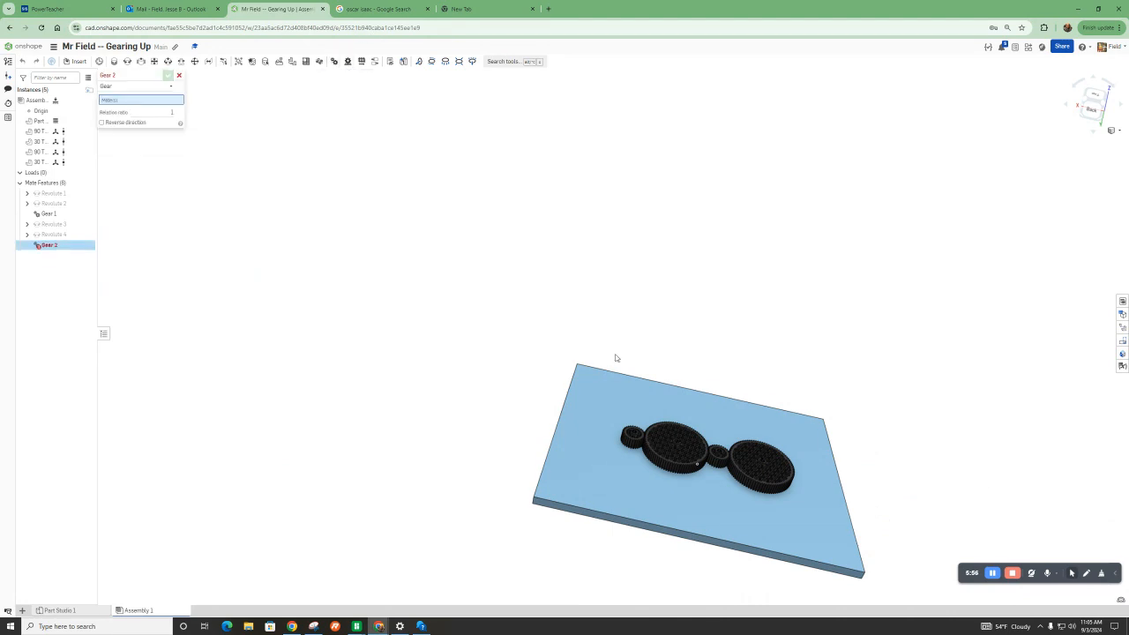
scroll(710, 479, up, 5)
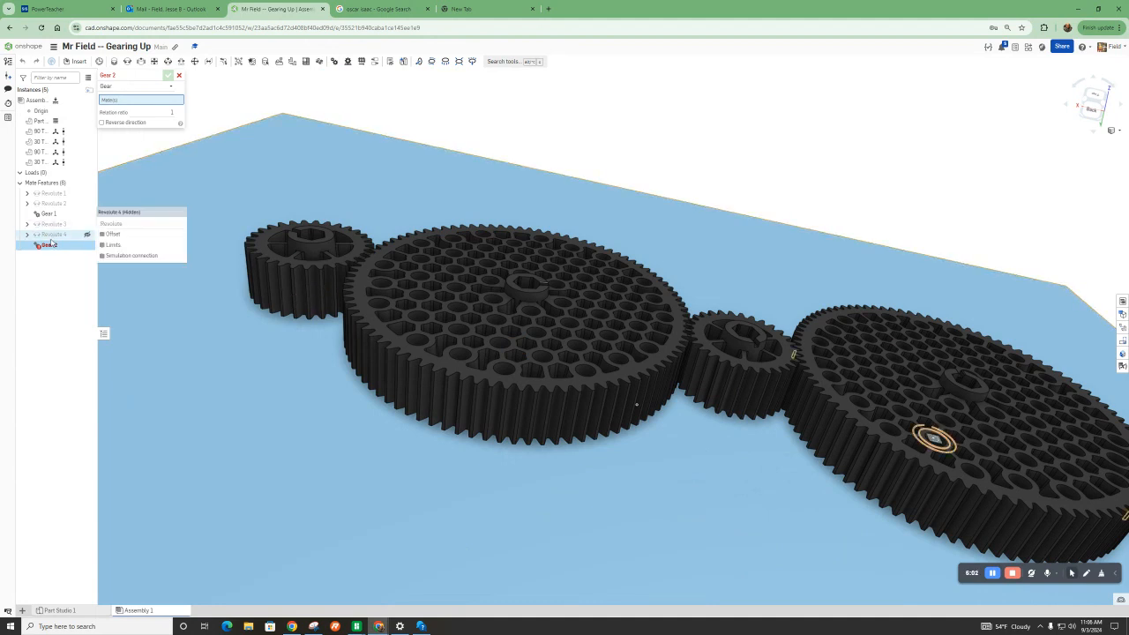
scroll(436, 327, down, 5)
mouse_move(590, 376)
right_down()
mouse_move(603, 333)
mouse_move(595, 379)
right_up()
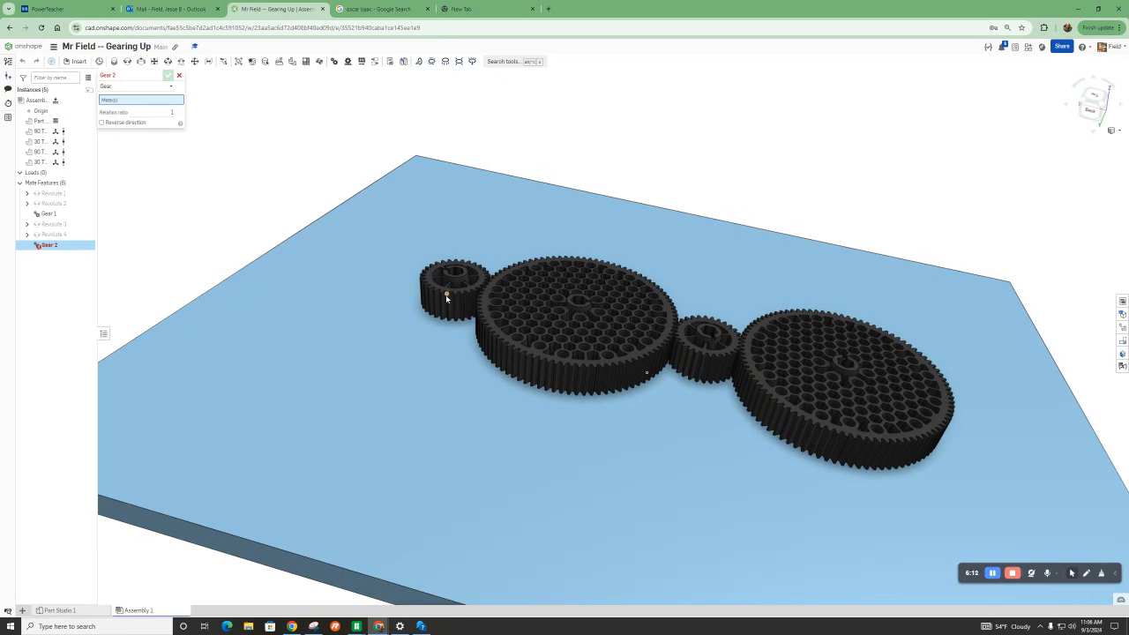
click(179, 74)
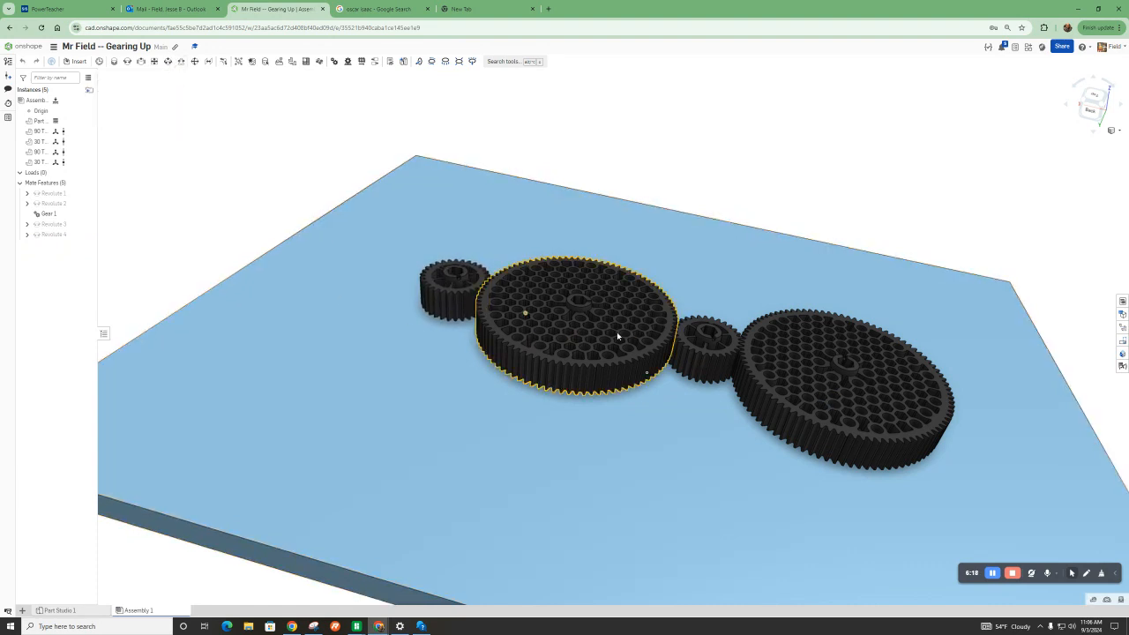
mouse_move(713, 365)
mouse_down()
mouse_move(686, 369)
mouse_move(693, 374)
mouse_up()
scroll(736, 363, down, 2)
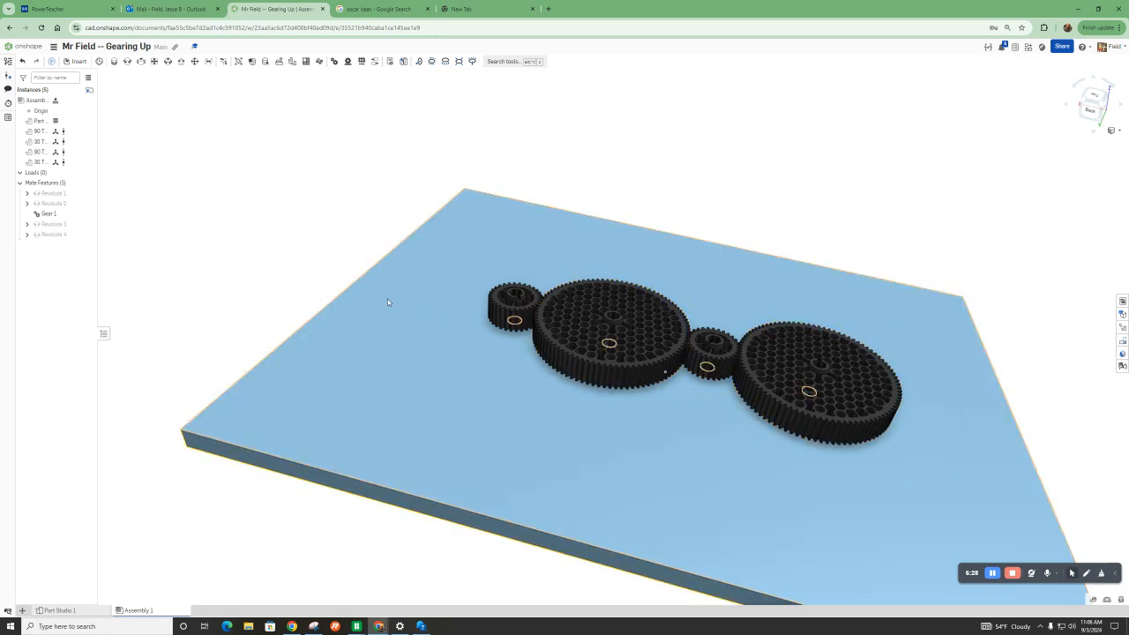
Step: In Part Studio 1, add a fifth point to Sketch 4, in line with the others beyond the end hole beside the newest 90-tooth gear
click(77, 612)
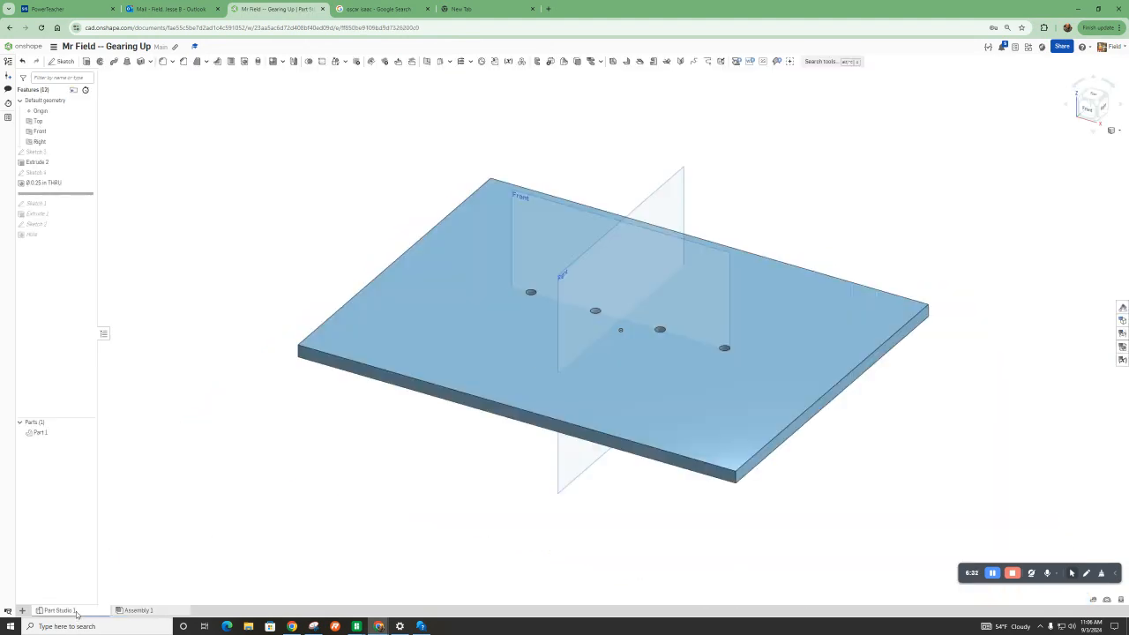
double_click(37, 173)
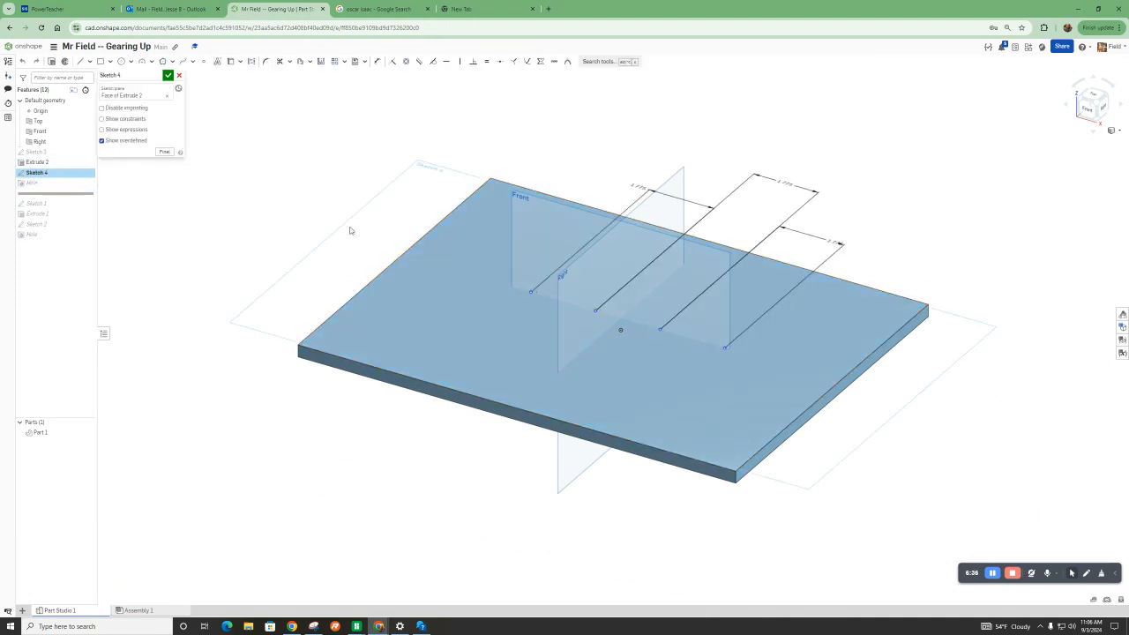
scroll(441, 282, up, 2)
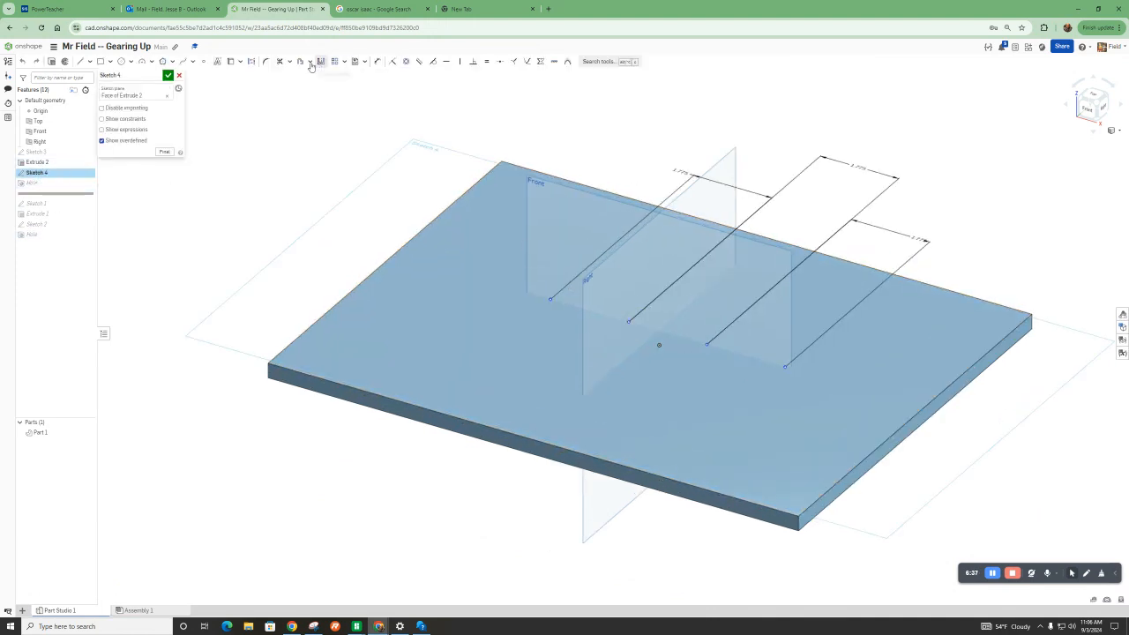
click(204, 60)
click(487, 285)
key(Escape)
Step: Dimension the new Sketch 4 point 1.775 in from its neighbouring point and finish the sketch
click(375, 62)
click(550, 299)
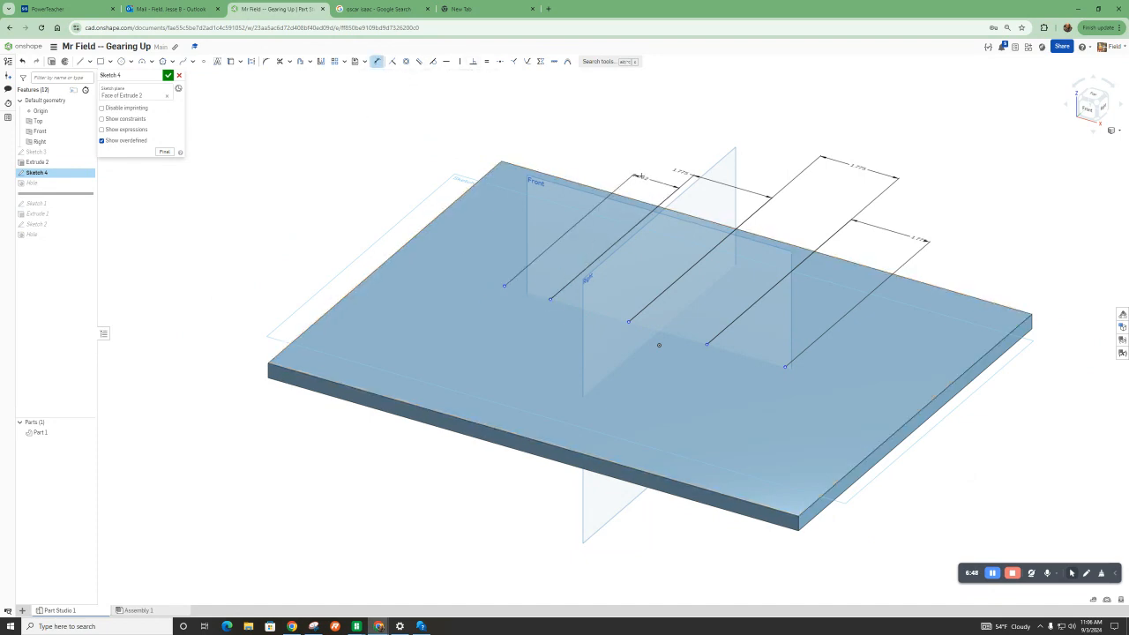
click(638, 174)
text(1.775)
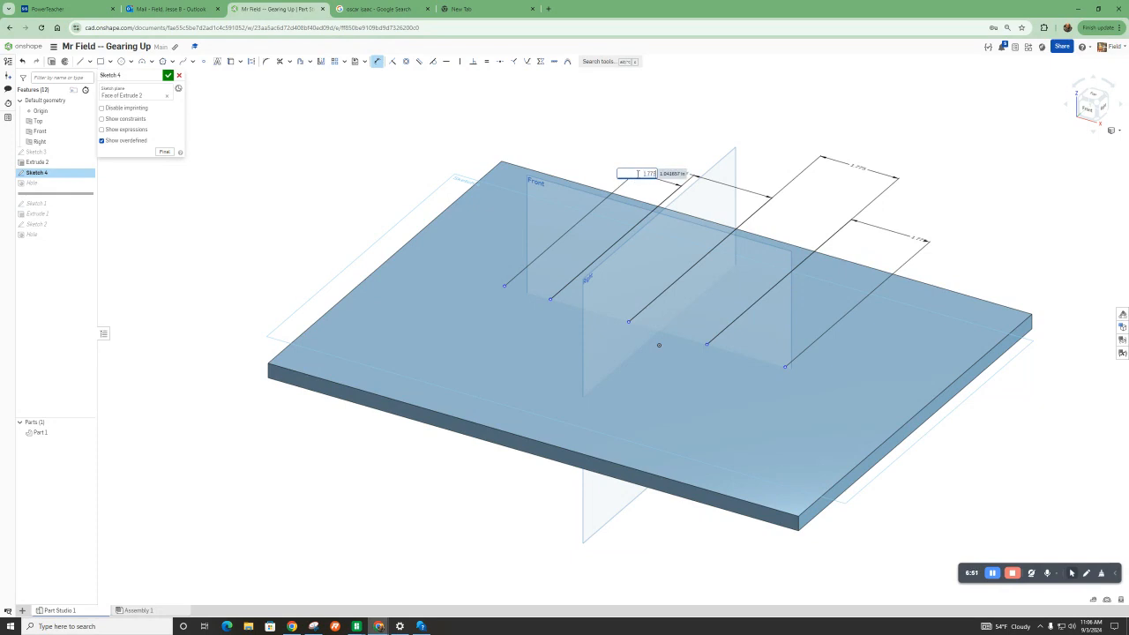
key(Return)
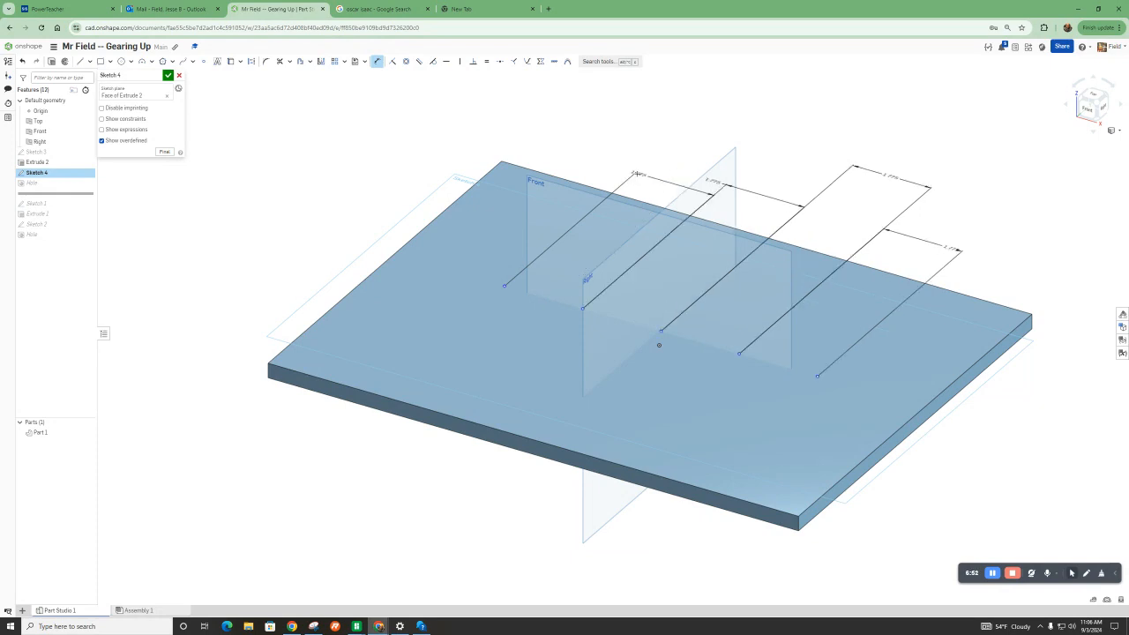
click(168, 77)
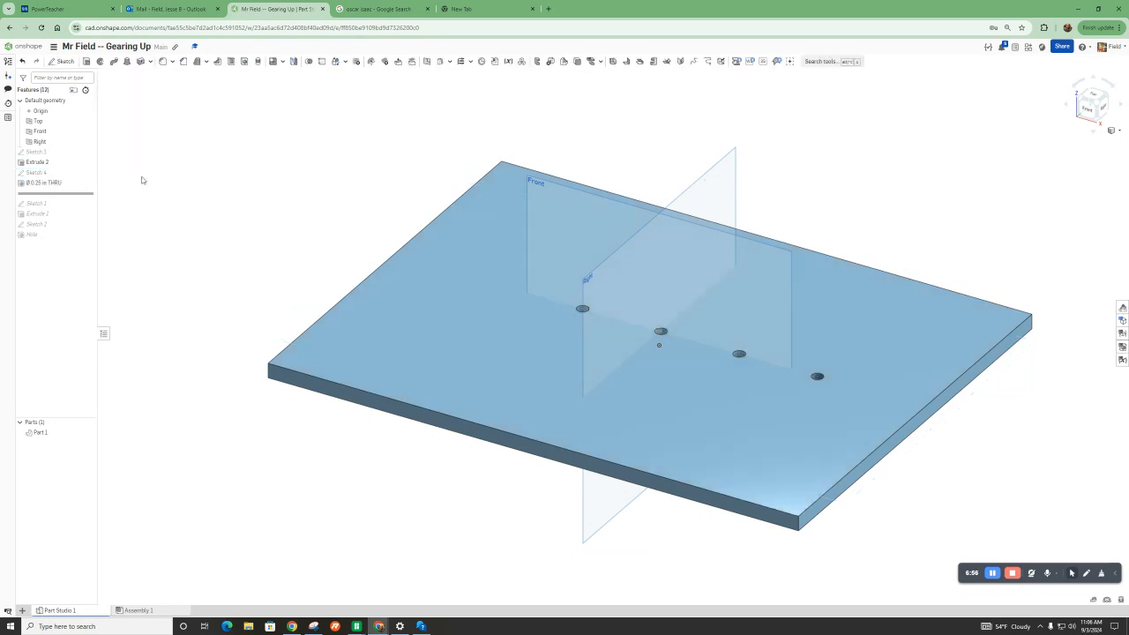
Step: Add the fifth Sketch 4 point to the 0.25 in through-hole feature
double_click(68, 182)
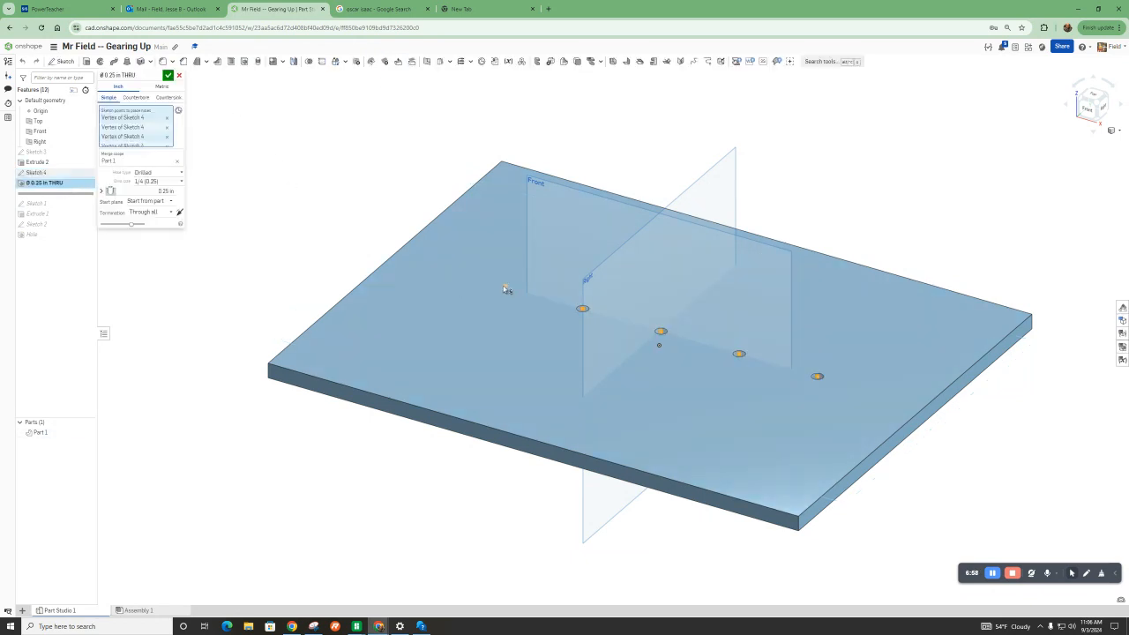
click(506, 288)
click(168, 77)
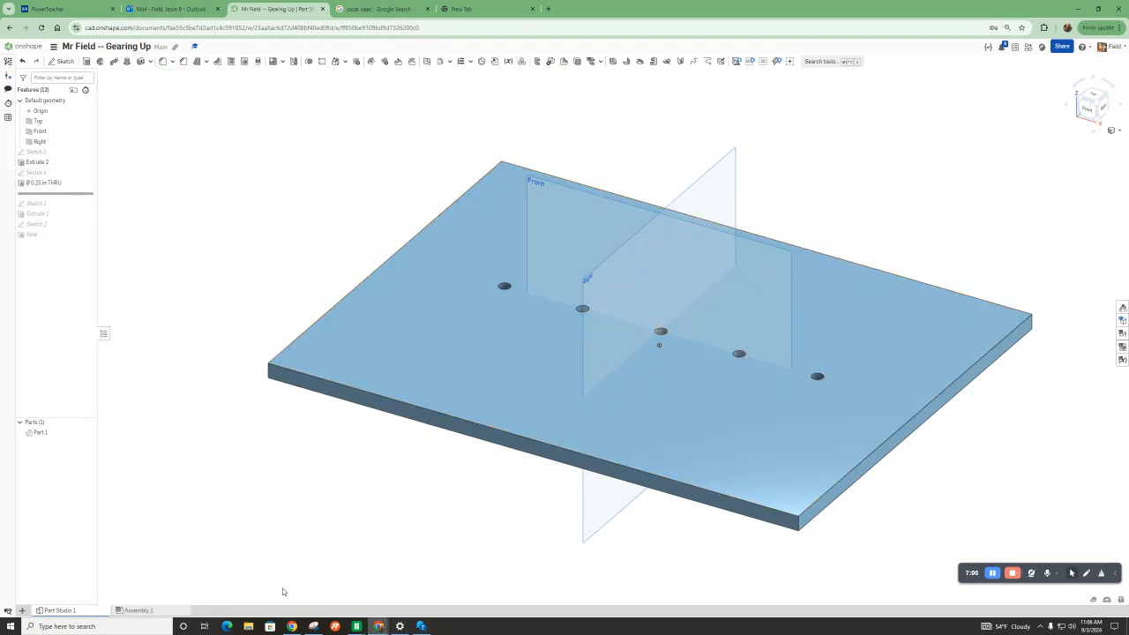
Step: In Assembly 1, inspect the gear train on the updated plate and try turning the 90-tooth gear next to the outer 30-tooth gear
click(170, 611)
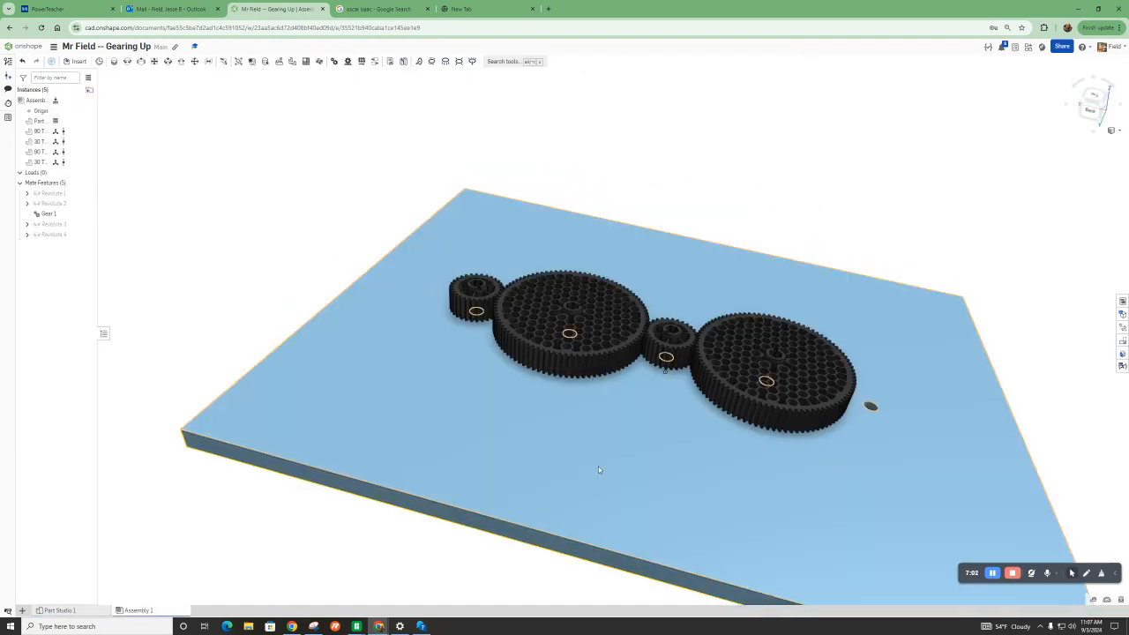
mouse_move(623, 456)
right_down()
mouse_move(608, 481)
mouse_move(628, 465)
right_up()
scroll(759, 408, down, 2)
scroll(760, 409, up, 3)
right_drag(618, 381, 595, 360)
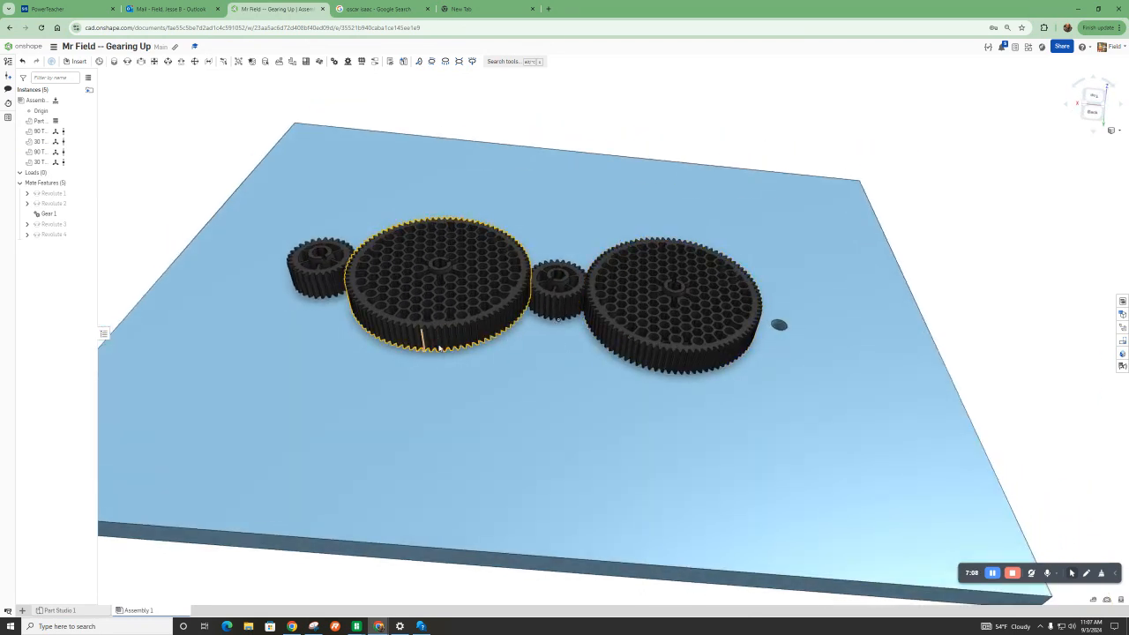
drag(442, 347, 397, 339)
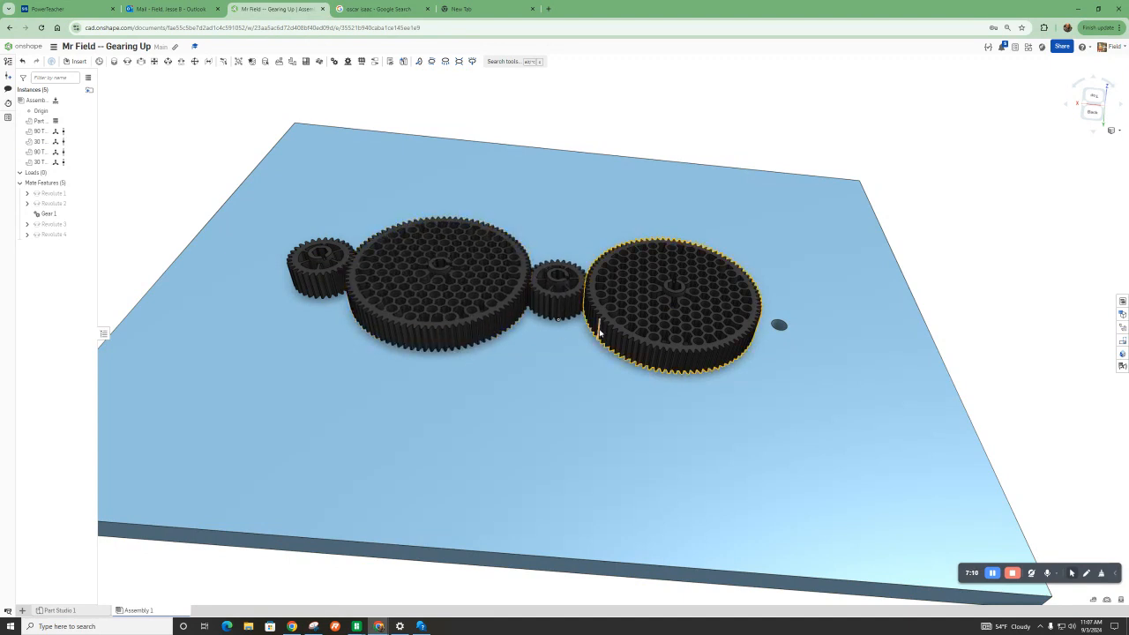
Step: Delete the outer 30-tooth gear's revolute mate, Revolute 3, and move that gear off the plate on the side of the new hole
click(54, 229)
right_click(55, 230)
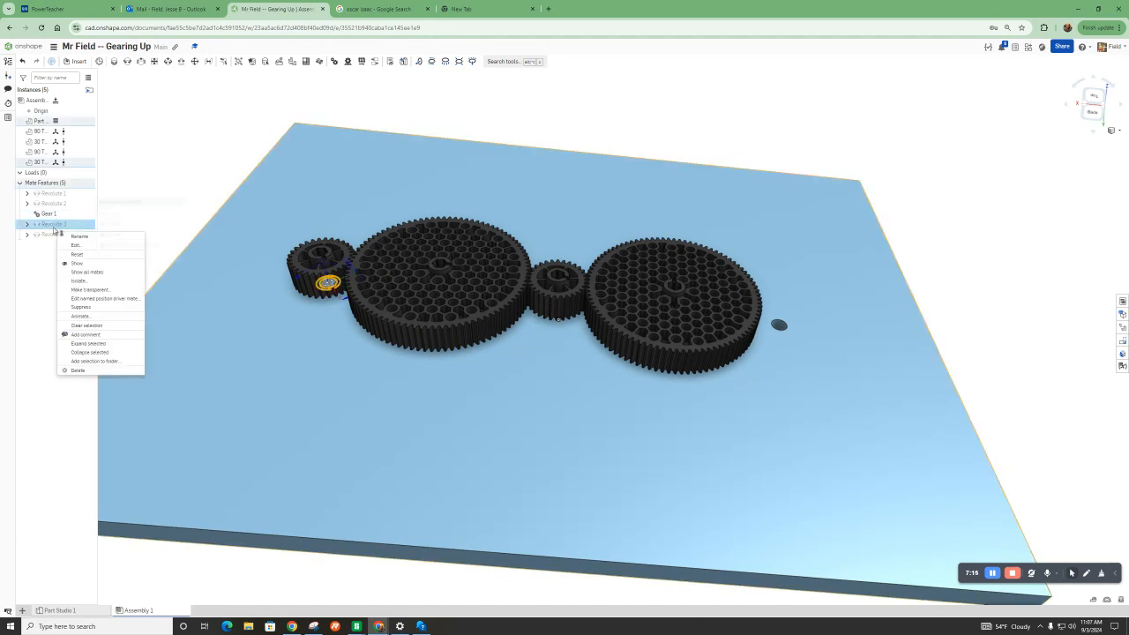
click(80, 370)
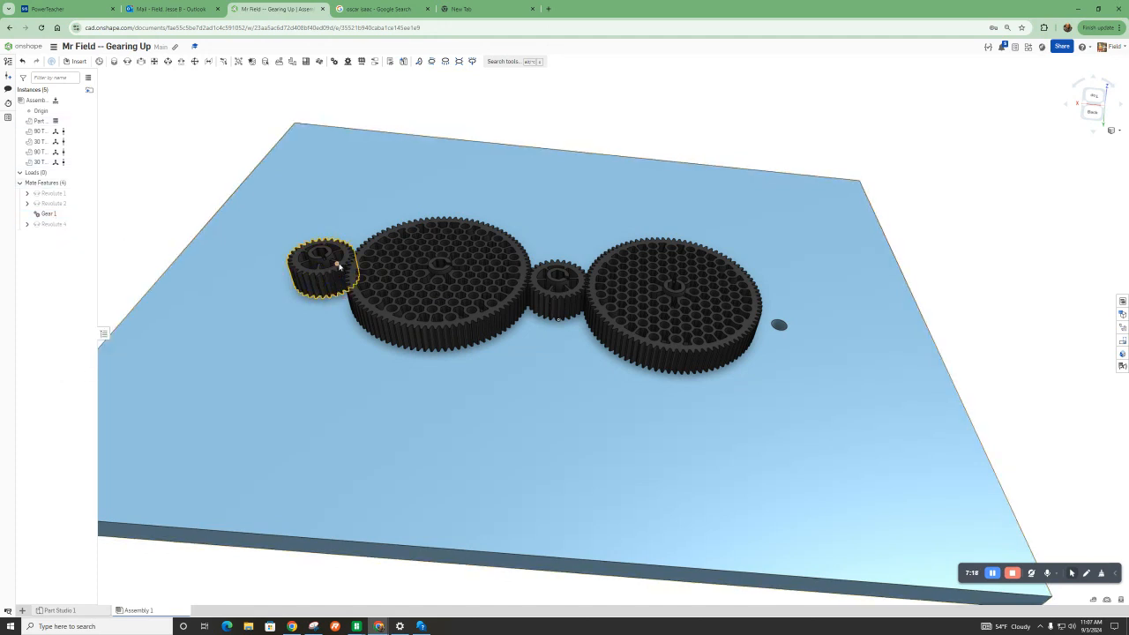
drag(459, 227, 1065, 273)
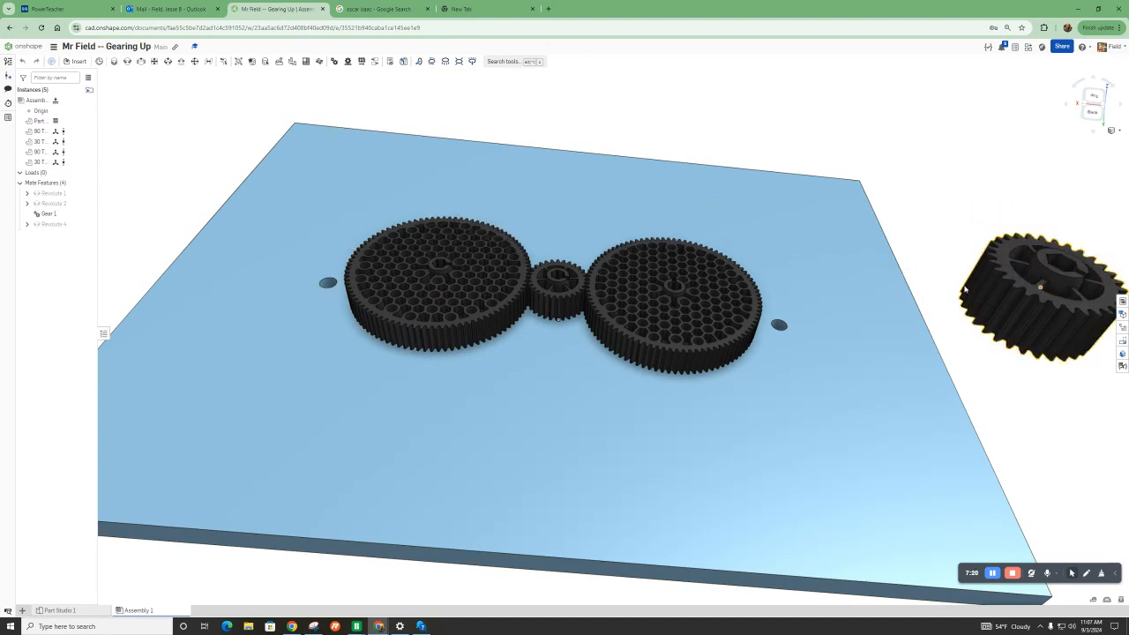
Step: Add a revolute mate between the new outer plate hole and the bottom hub edge of the loose 30-tooth gear
click(127, 62)
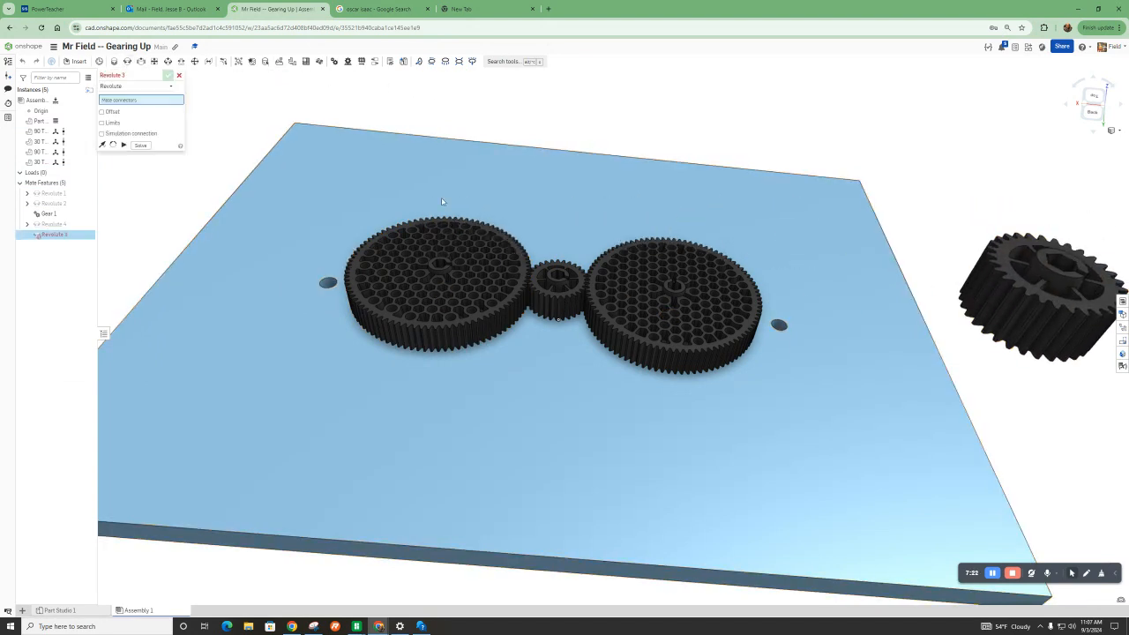
click(782, 331)
right_drag(785, 335, 864, 305)
scroll(852, 318, up, 4)
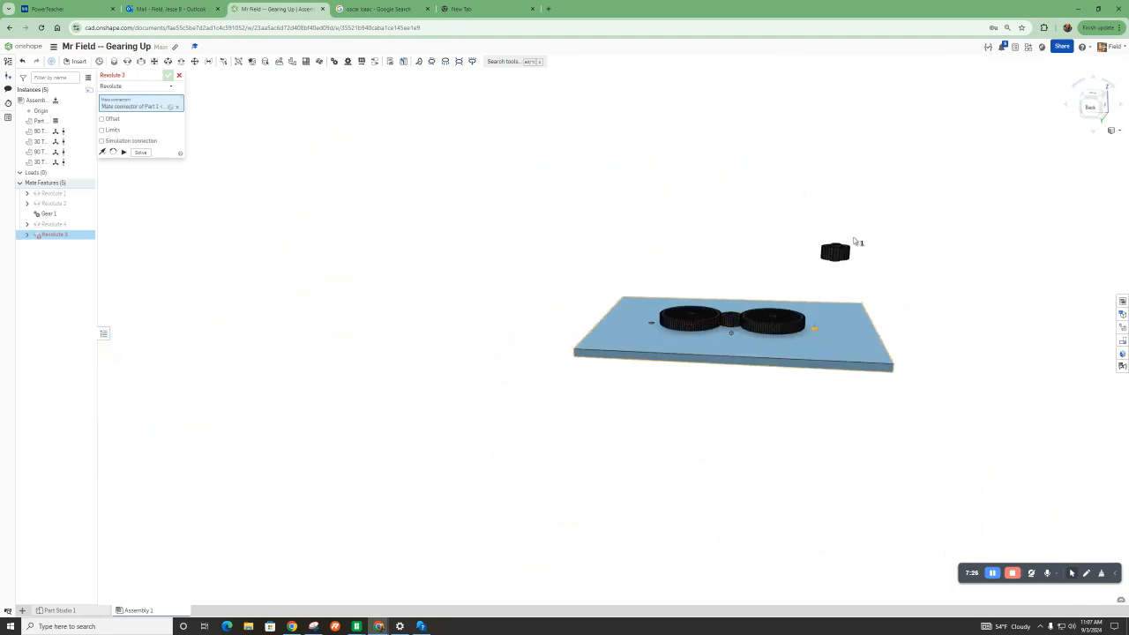
scroll(844, 257, down, 10)
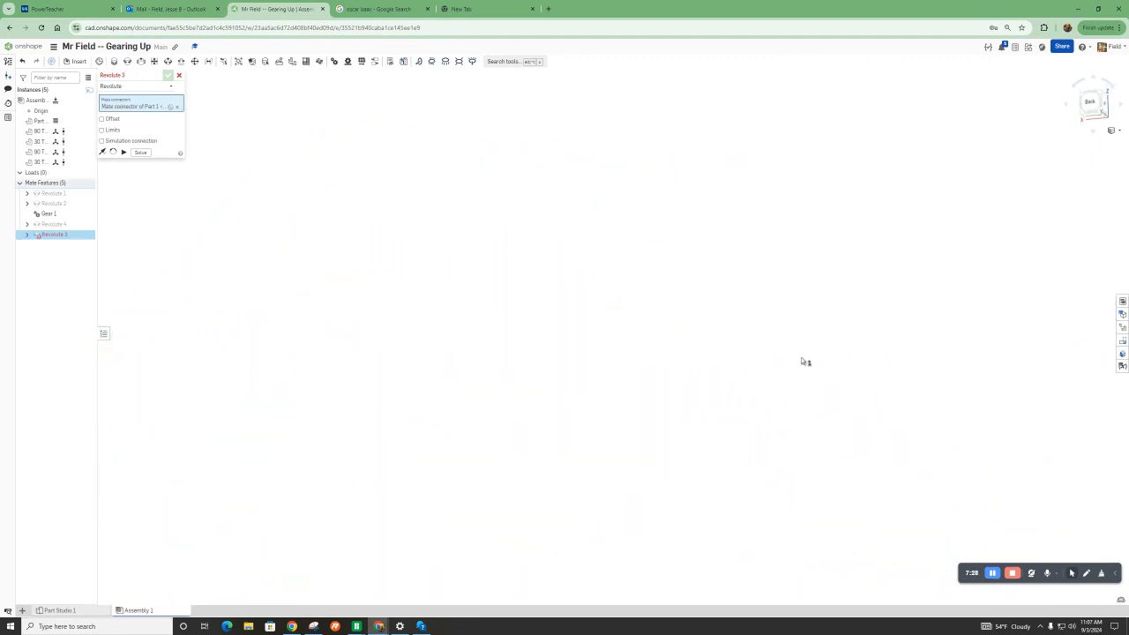
scroll(801, 355, up, 3)
scroll(740, 334, up, 3)
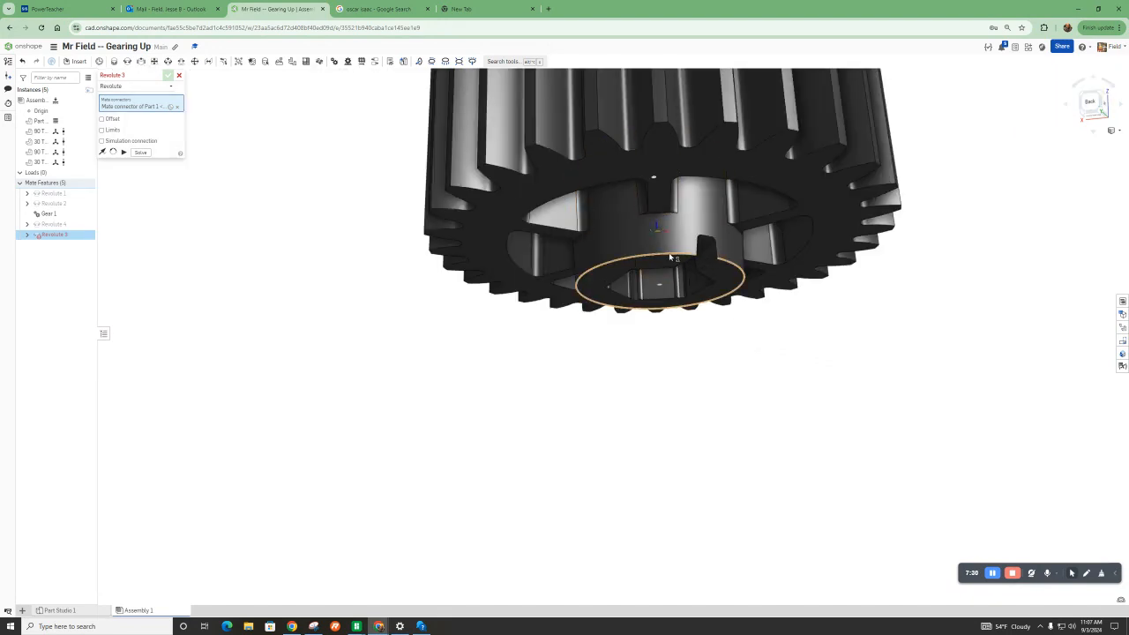
click(672, 257)
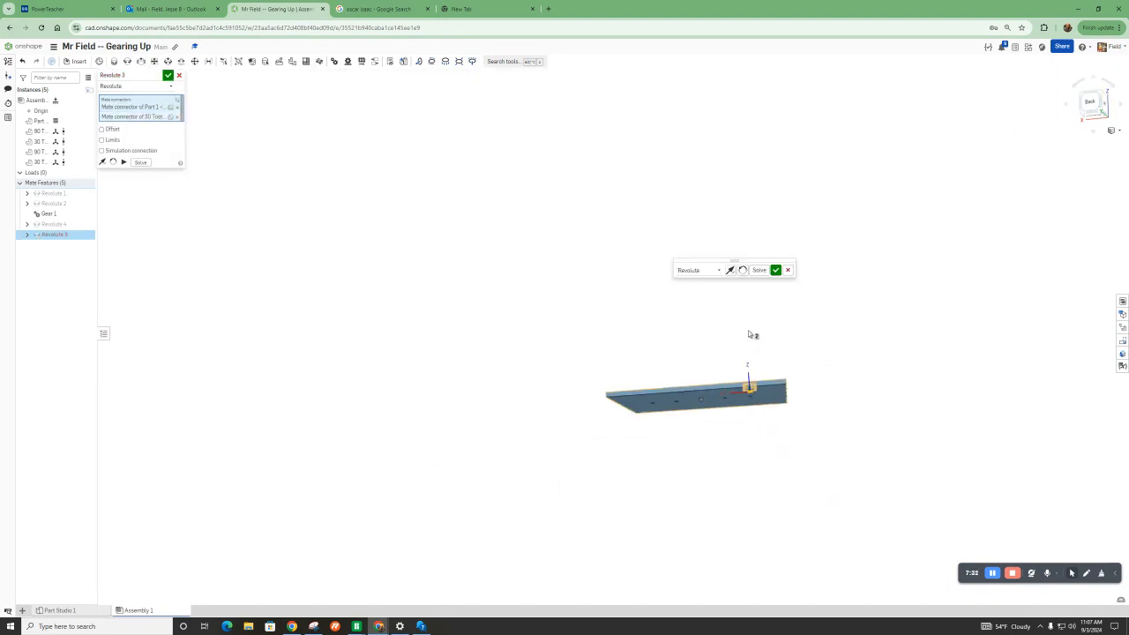
click(775, 269)
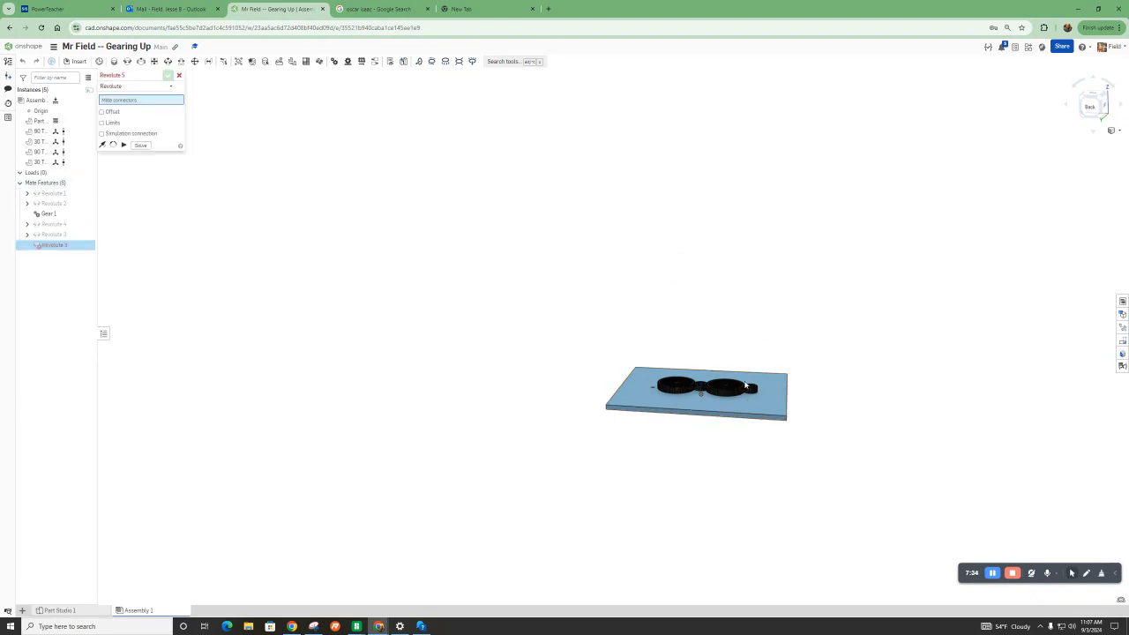
Step: Add a gear relation between Revolute 2 and Revolute 4 with ratio 1/3 and test it by turning the middle 30-tooth gear
scroll(755, 355, up, 3)
scroll(738, 404, down, 5)
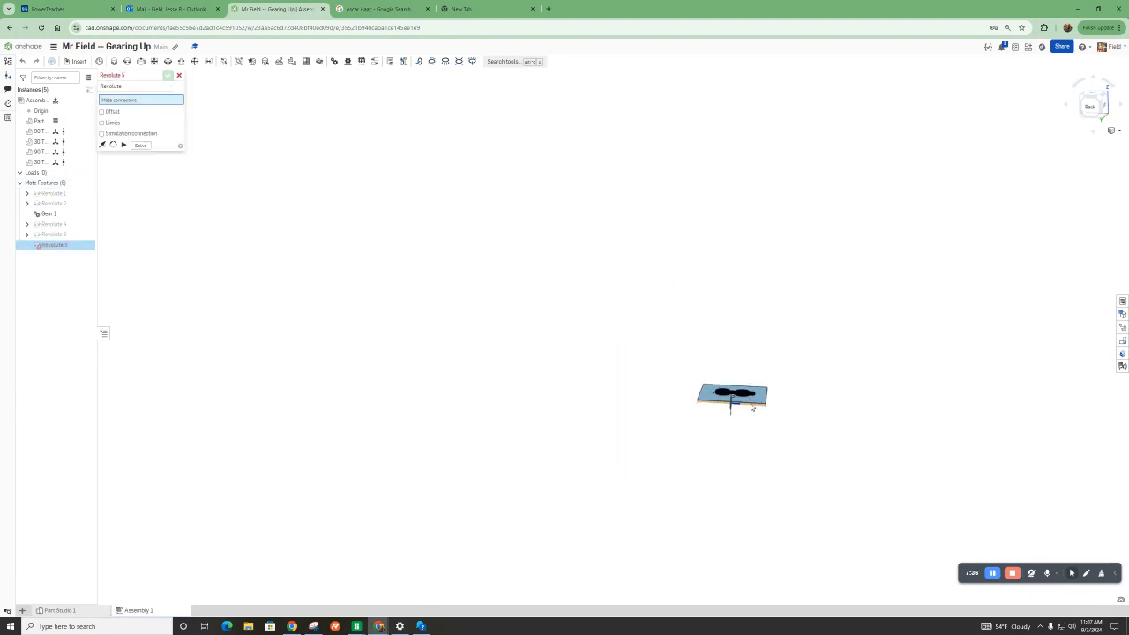
scroll(664, 385, down, 3)
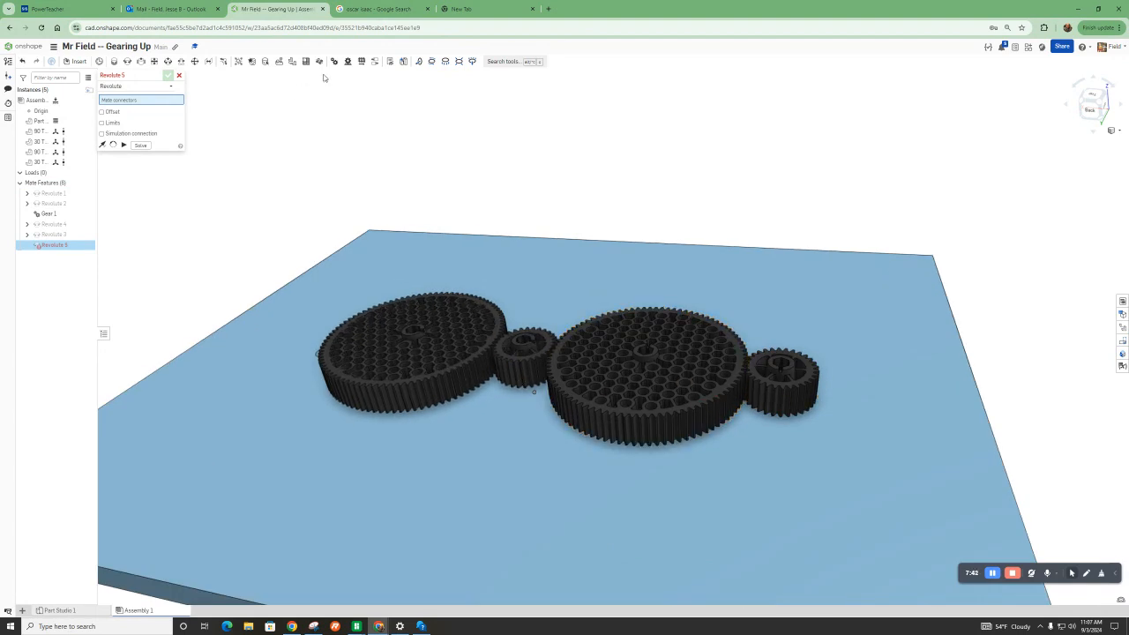
click(332, 62)
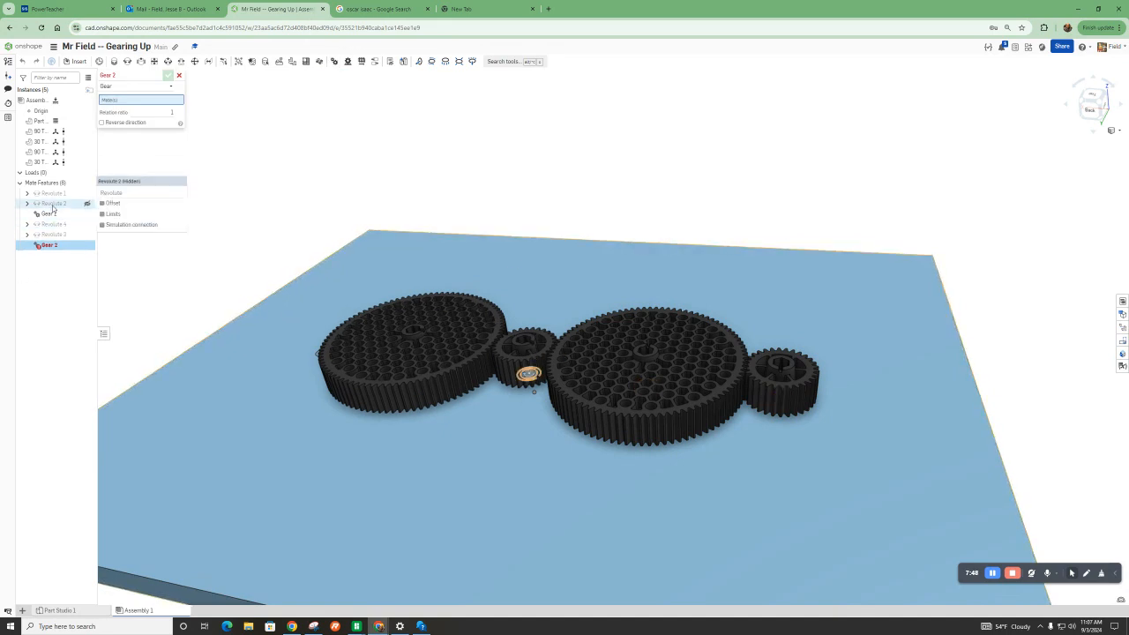
click(53, 204)
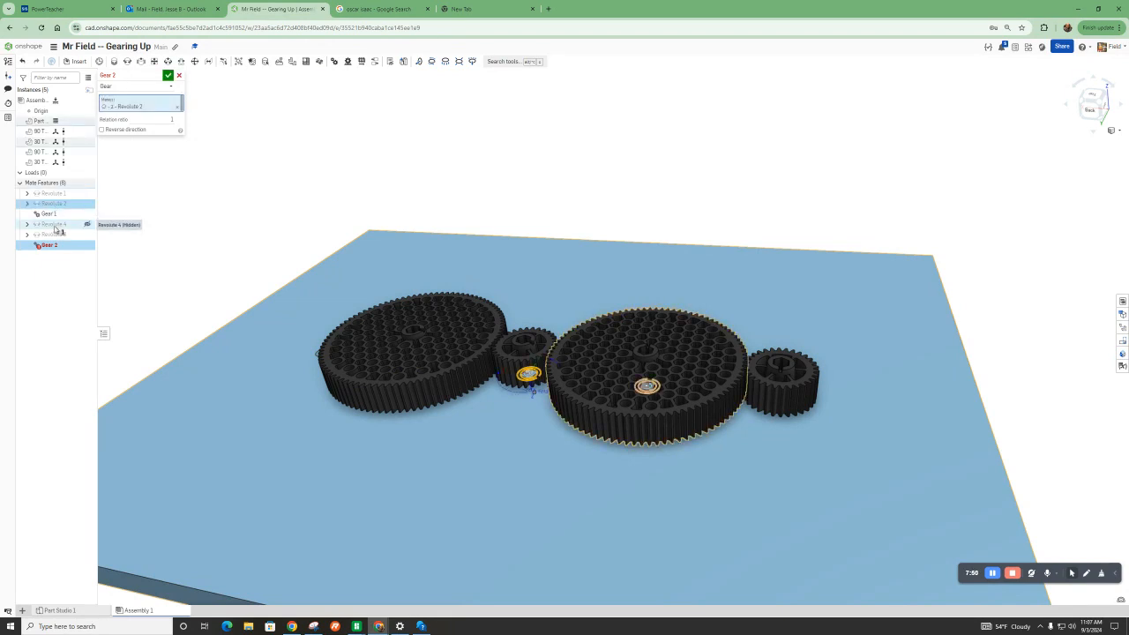
click(54, 226)
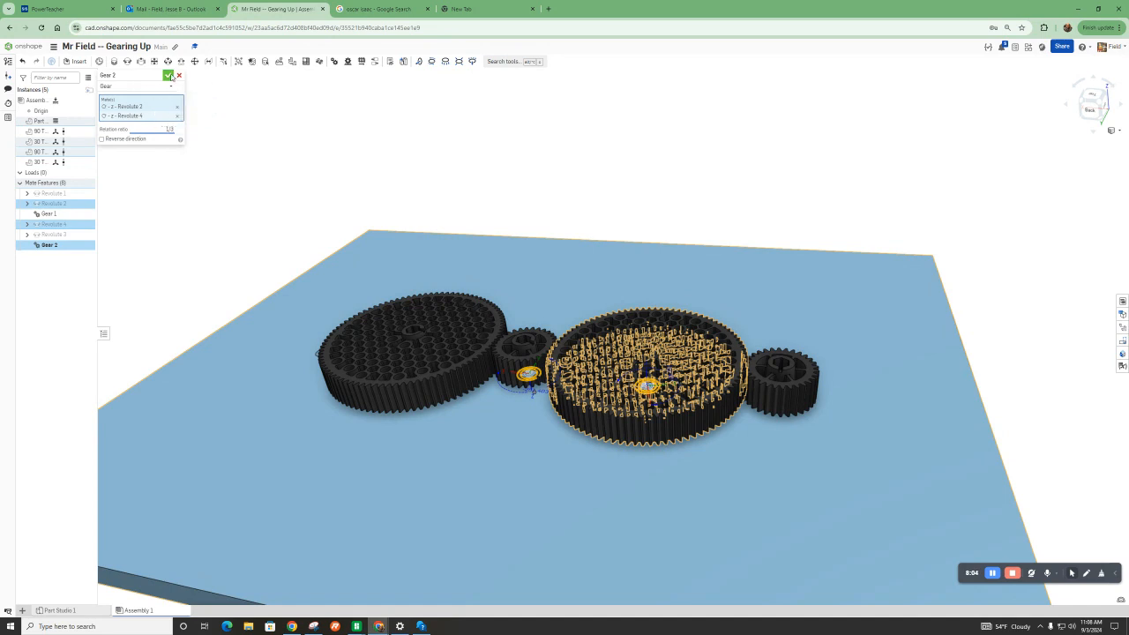
click(168, 75)
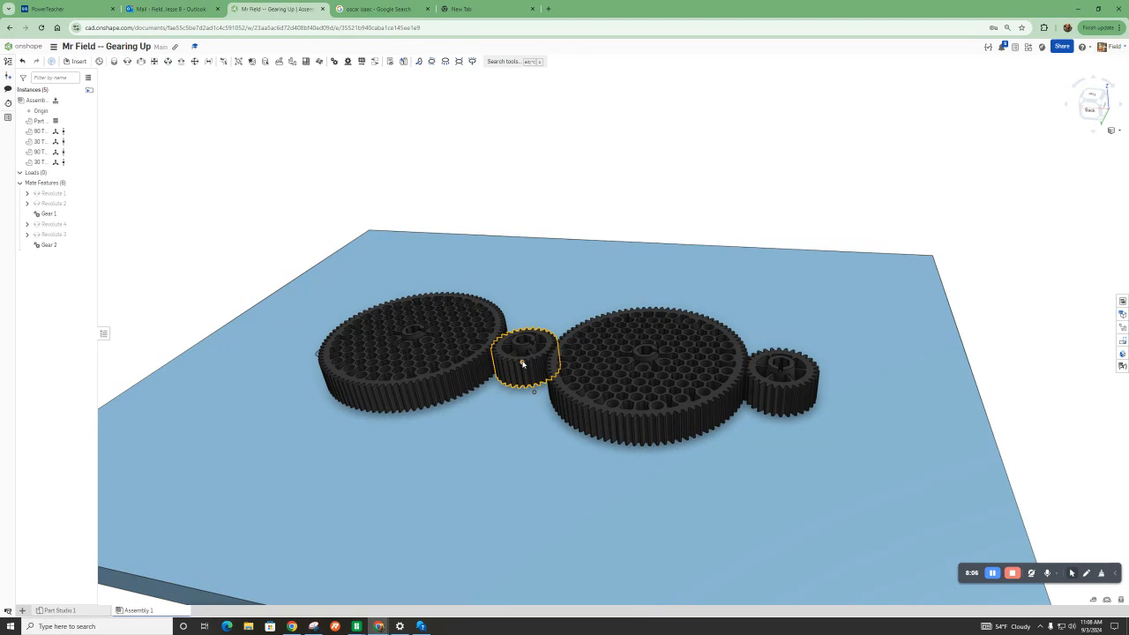
mouse_move(520, 373)
mouse_down()
mouse_move(508, 372)
mouse_move(520, 380)
mouse_up()
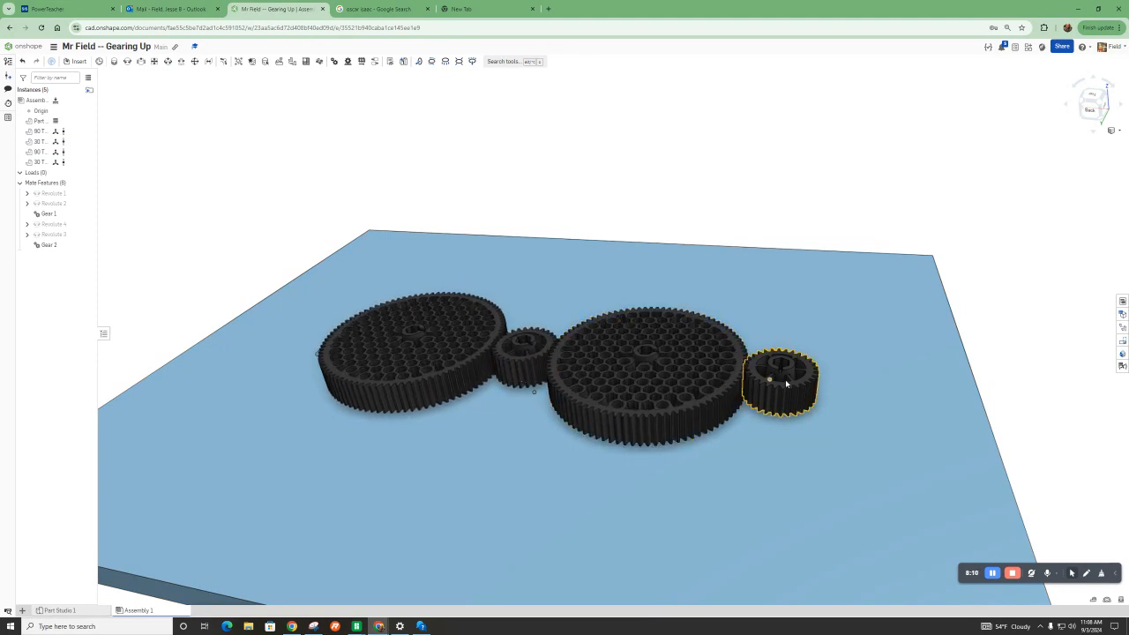
Step: Add a gear relation between Revolute 3 and Revolute 4 to link the outer 30-tooth gear with its neighbouring 90-tooth gear
click(335, 62)
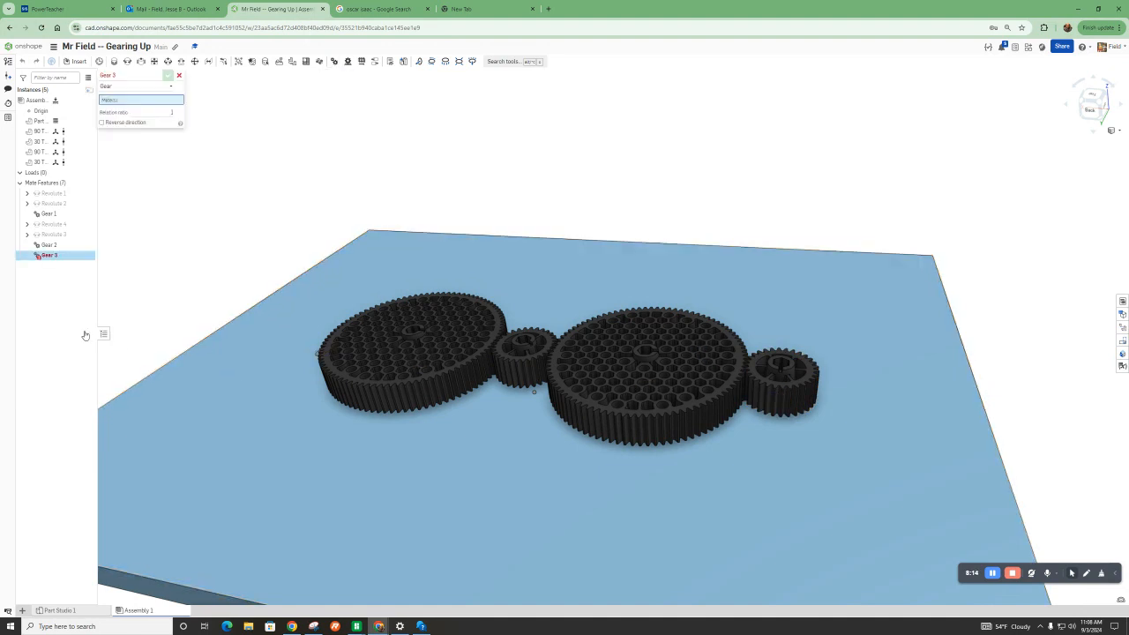
click(59, 236)
click(55, 225)
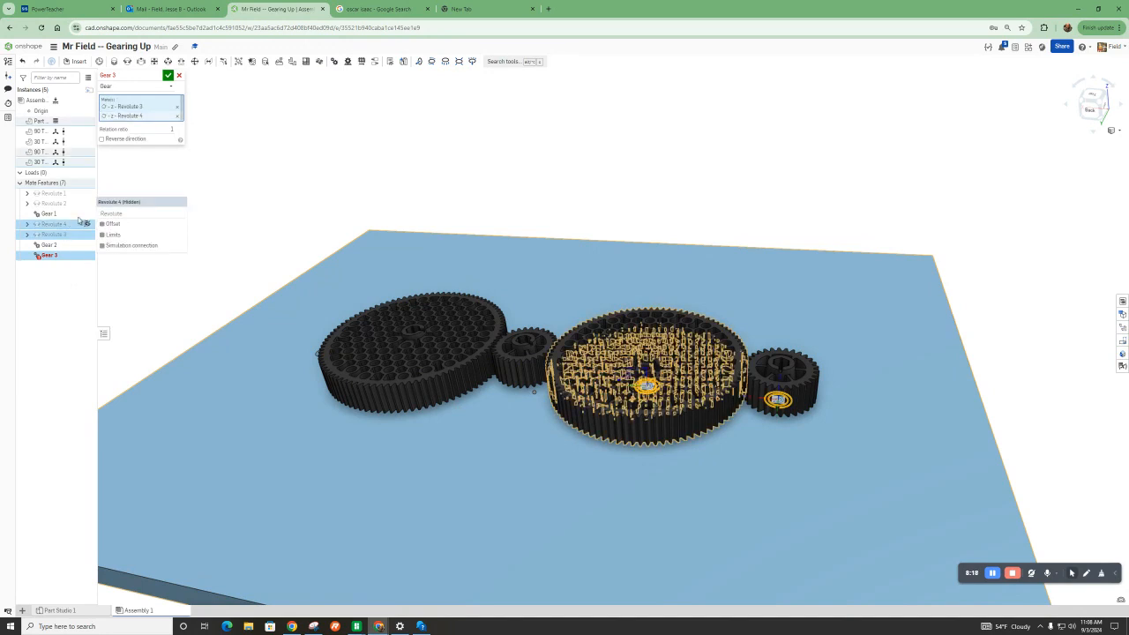
click(153, 129)
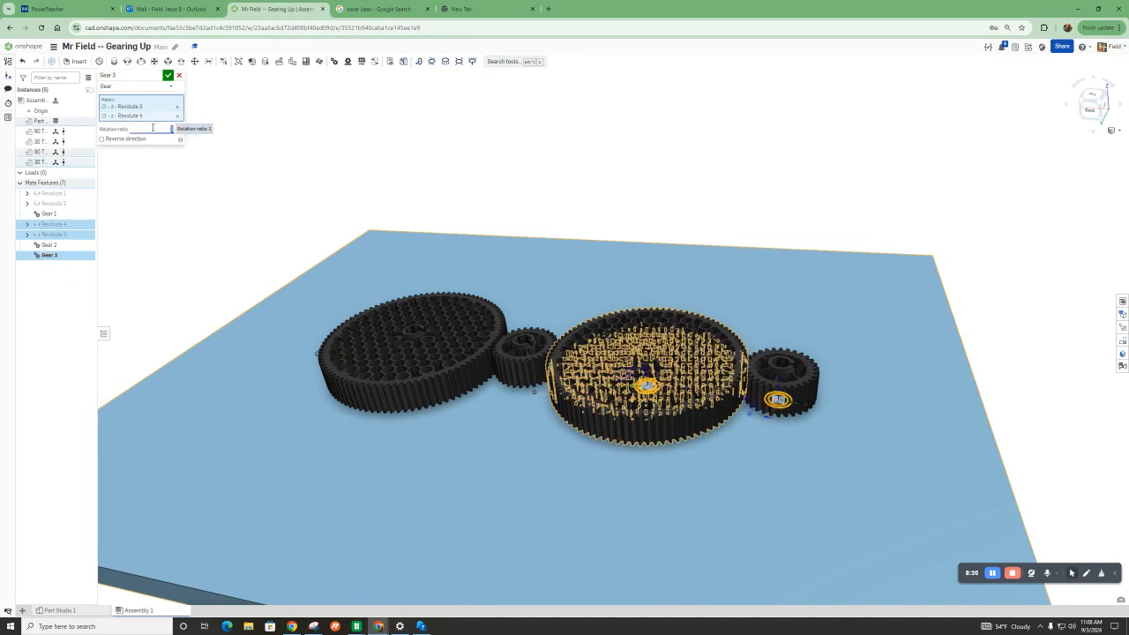
click(167, 79)
Step: Turn the middle 30-tooth gear back and forth to check how the whole gear train moves
right_drag(589, 372, 572, 378)
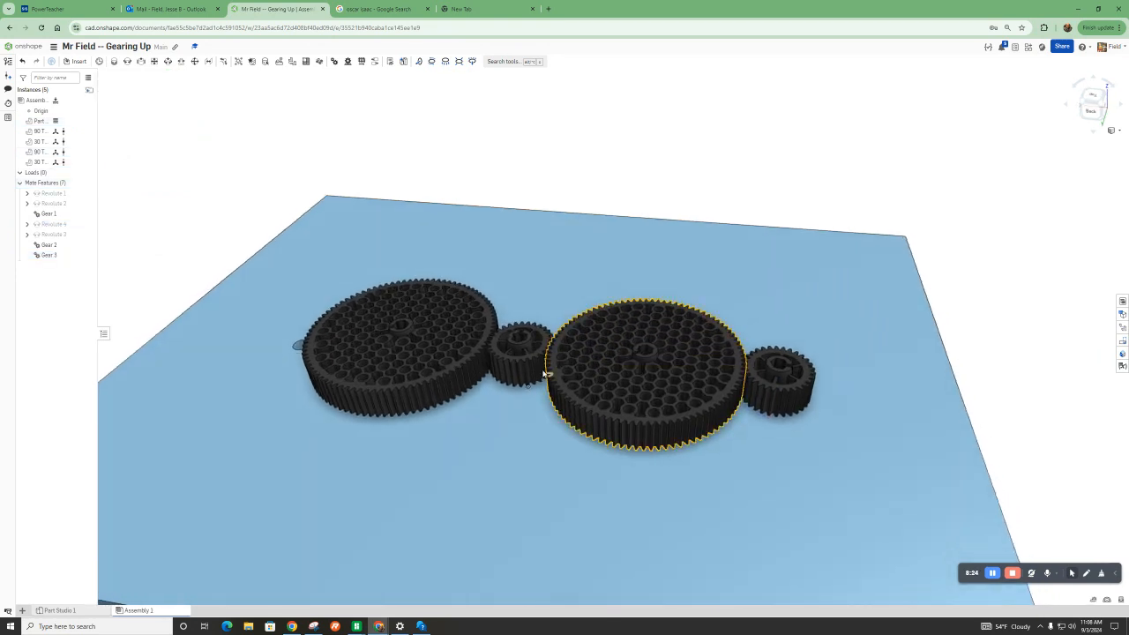
mouse_move(524, 372)
mouse_down()
mouse_move(503, 374)
mouse_move(545, 370)
mouse_move(522, 374)
mouse_up()
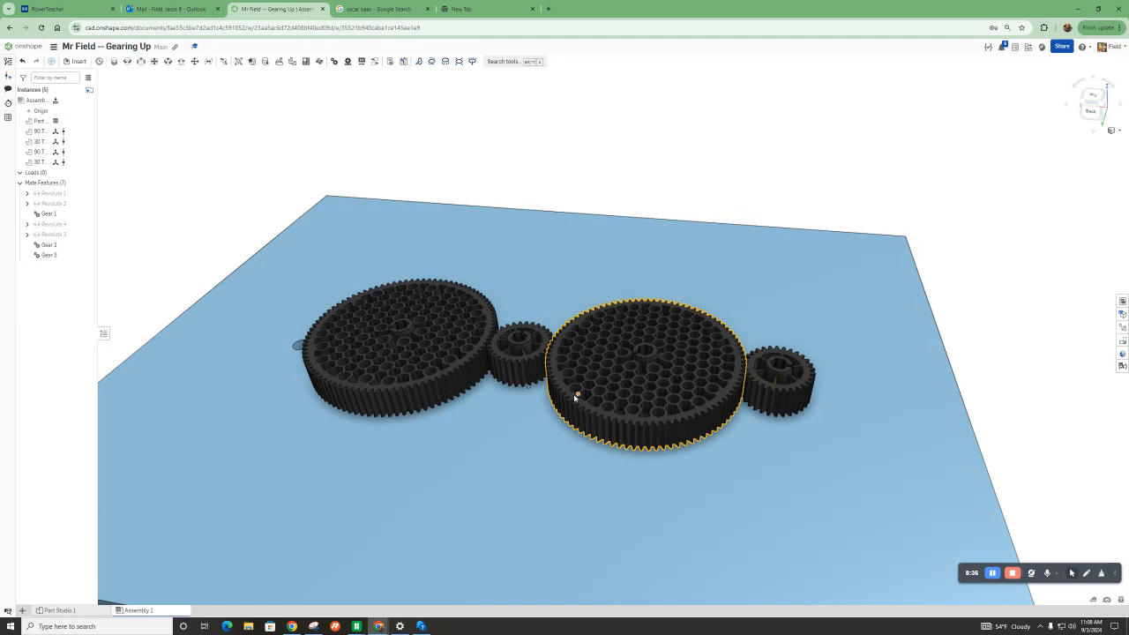
mouse_move(522, 378)
mouse_down()
mouse_move(497, 370)
mouse_move(529, 338)
mouse_move(534, 360)
mouse_up()
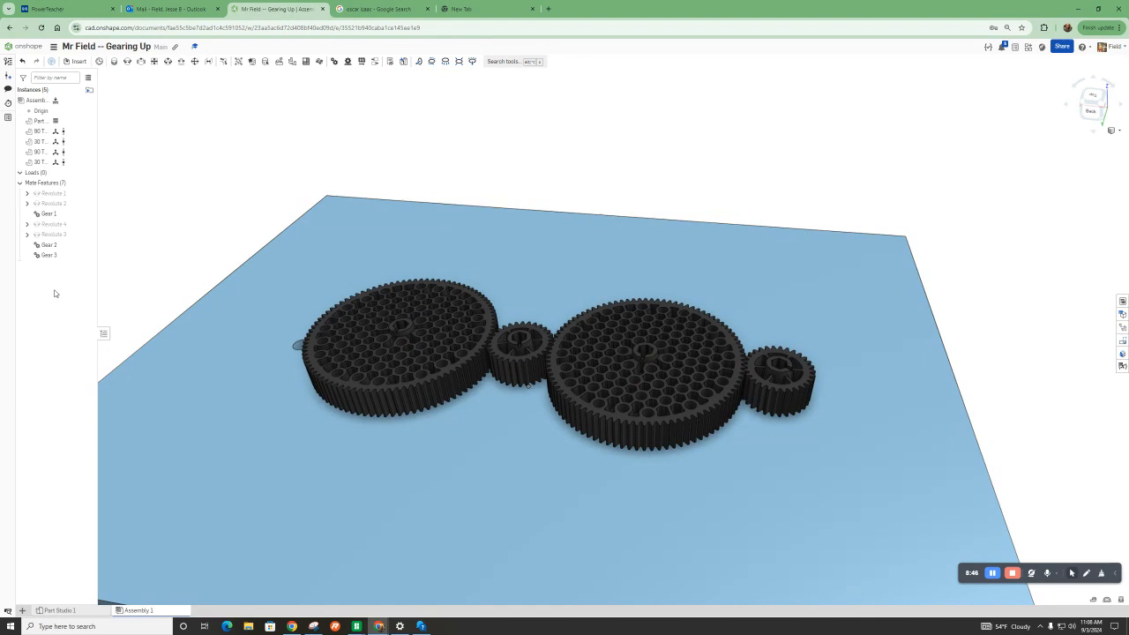
Step: Edit the relation ratio of Gear 3 and test the train again by turning the middle 30-tooth gear
double_click(47, 256)
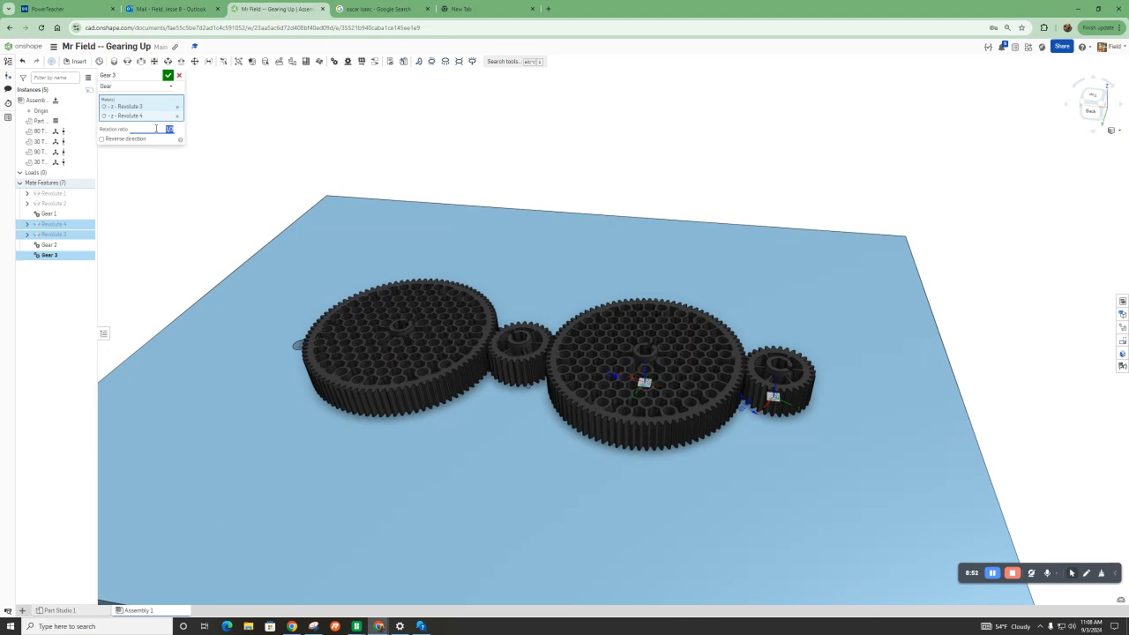
click(167, 76)
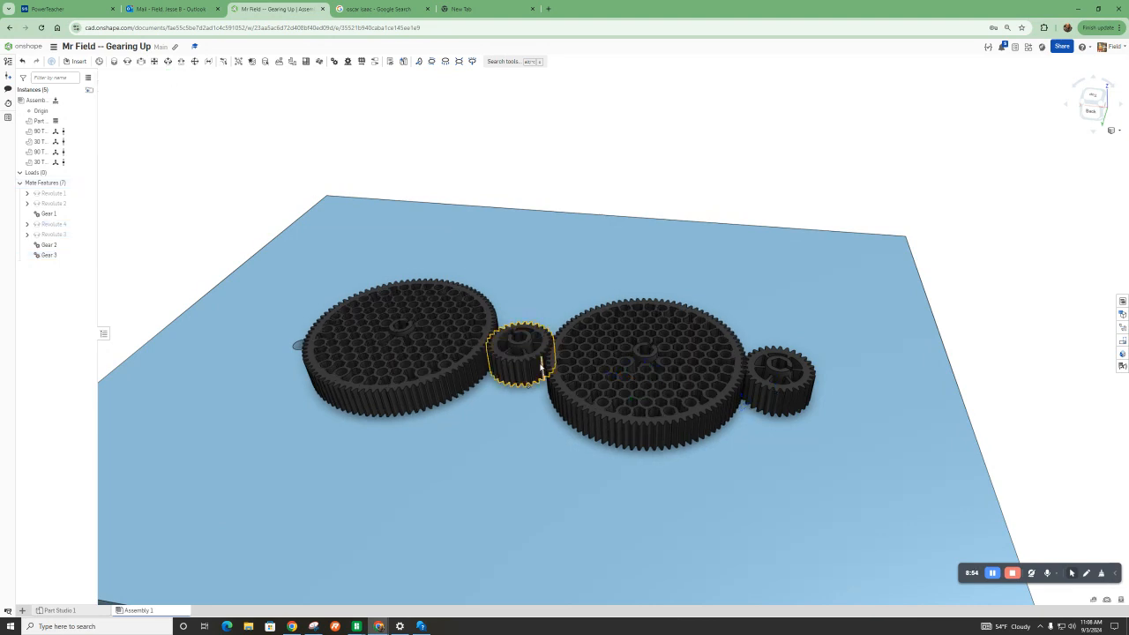
mouse_move(536, 366)
mouse_down()
mouse_move(502, 365)
mouse_move(543, 361)
mouse_up()
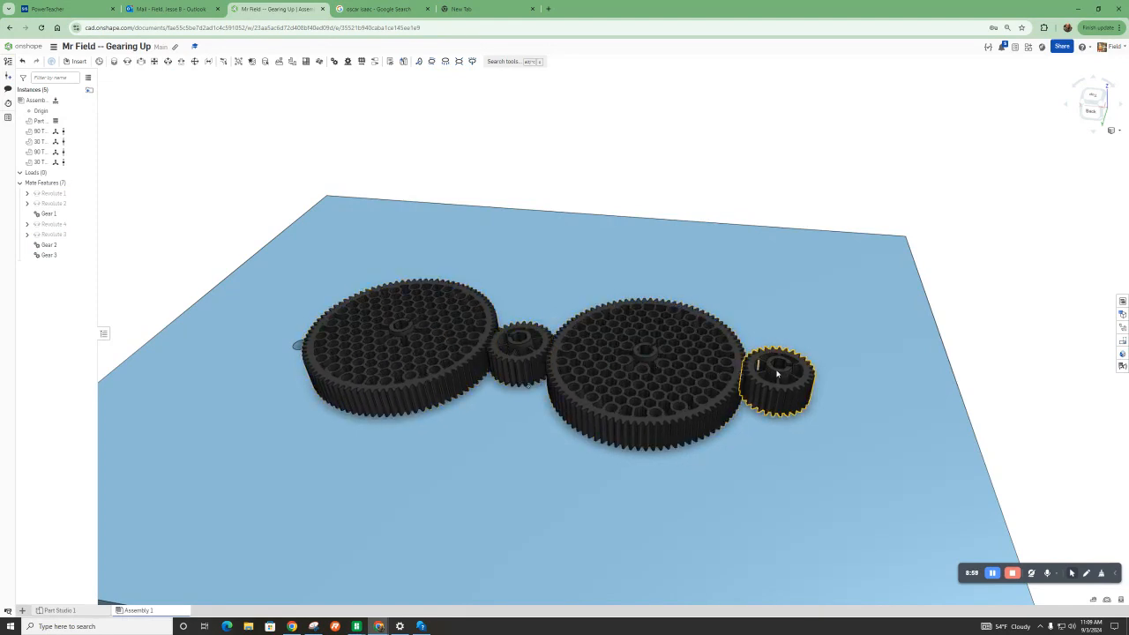
drag(499, 372, 529, 375)
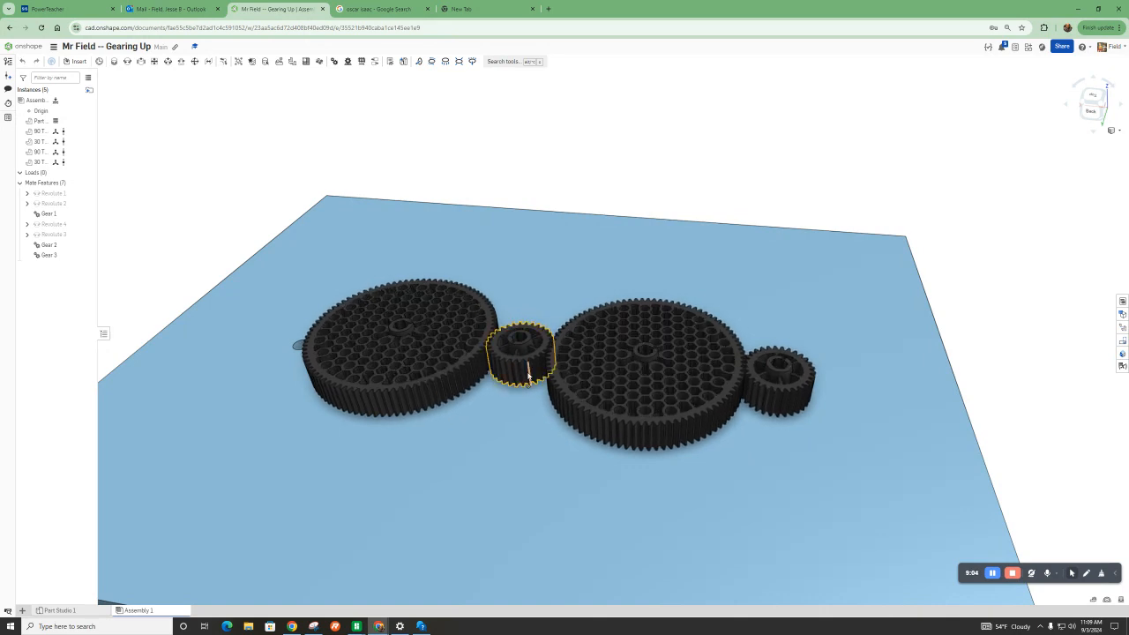
Step: Delete the Gear 2 and Gear 3 relations from the mate features
scroll(637, 411, down, 2)
scroll(380, 337, up, 2)
right_drag(551, 411, 581, 441)
scroll(585, 463, down, 2)
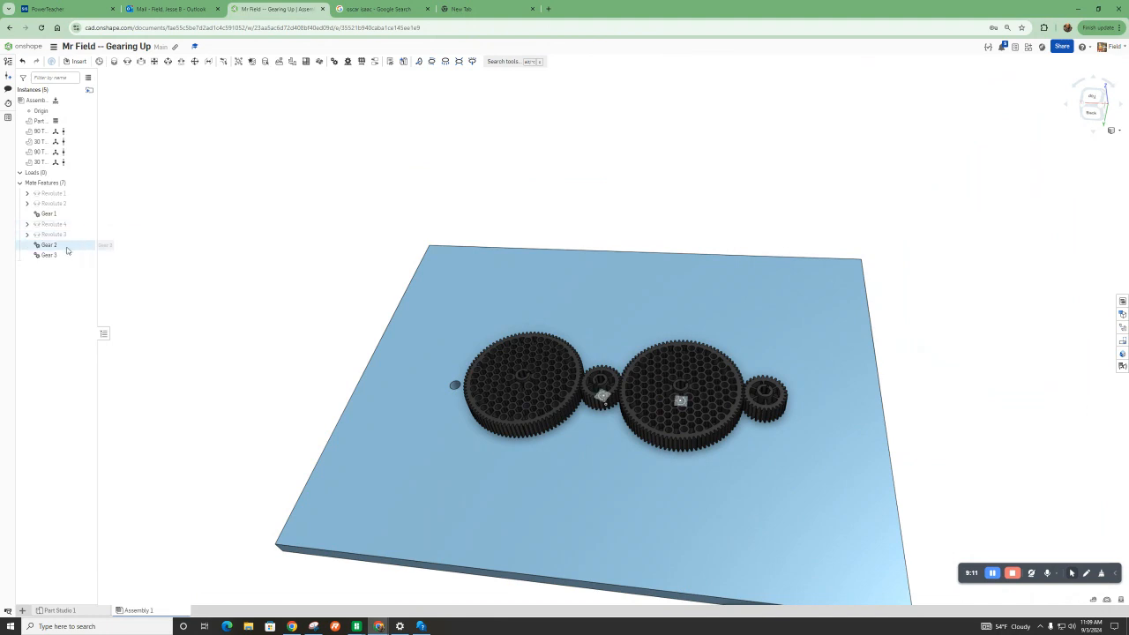
click(63, 249)
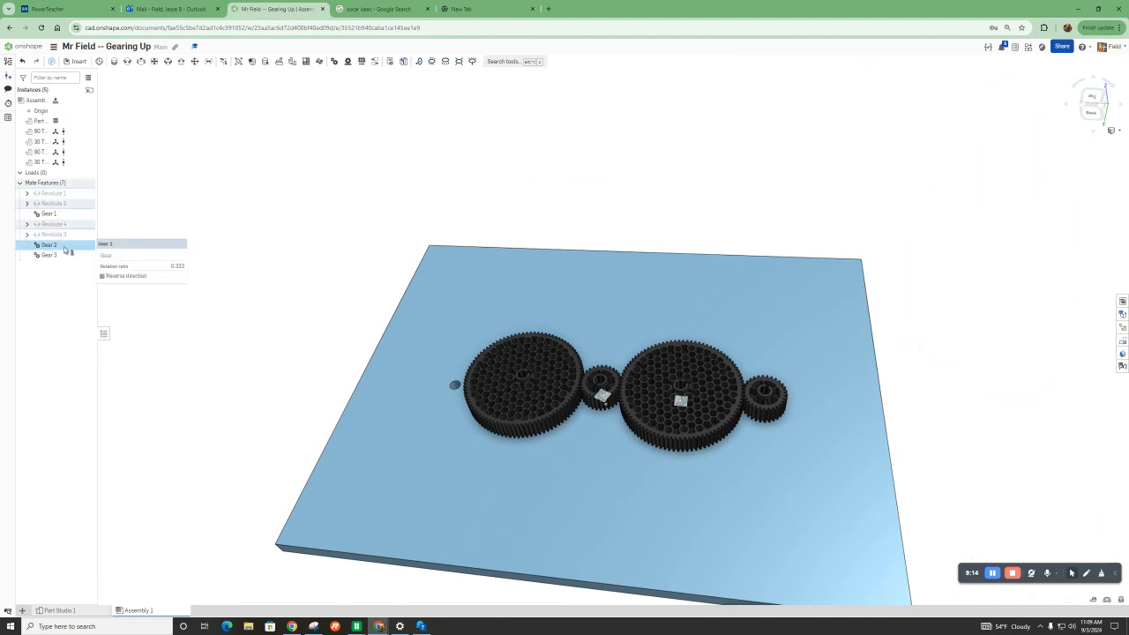
key(Delete)
click(56, 246)
key(Delete)
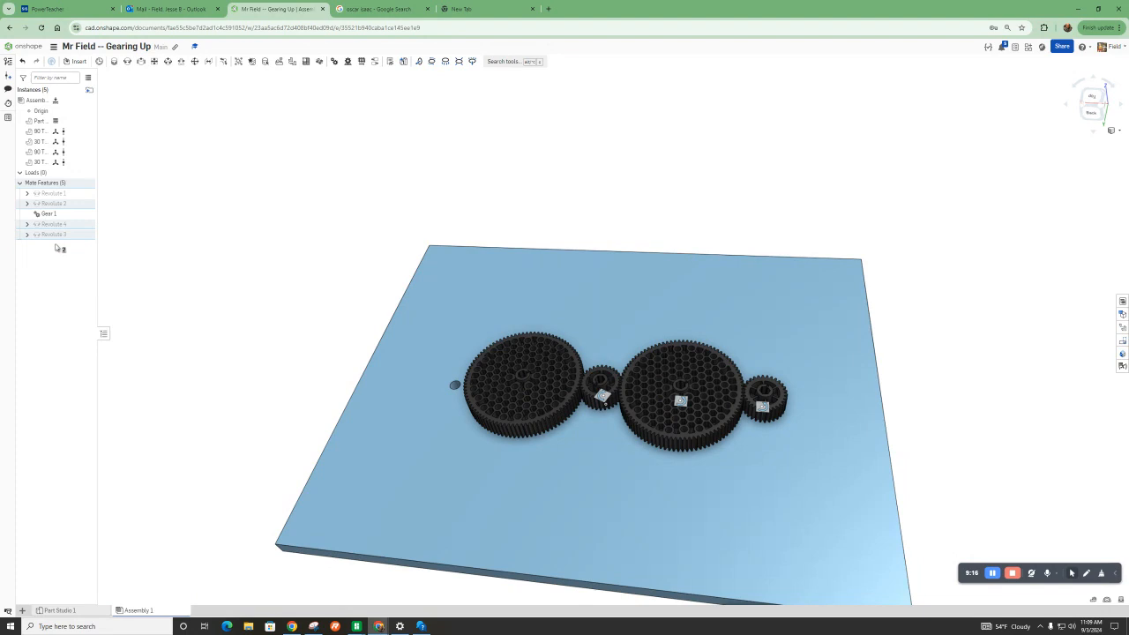
Step: Delete the Revolute 4 and Revolute 3 mates and move the freed 90-tooth and 30-tooth gears away from their holes
right_drag(650, 459, 650, 429)
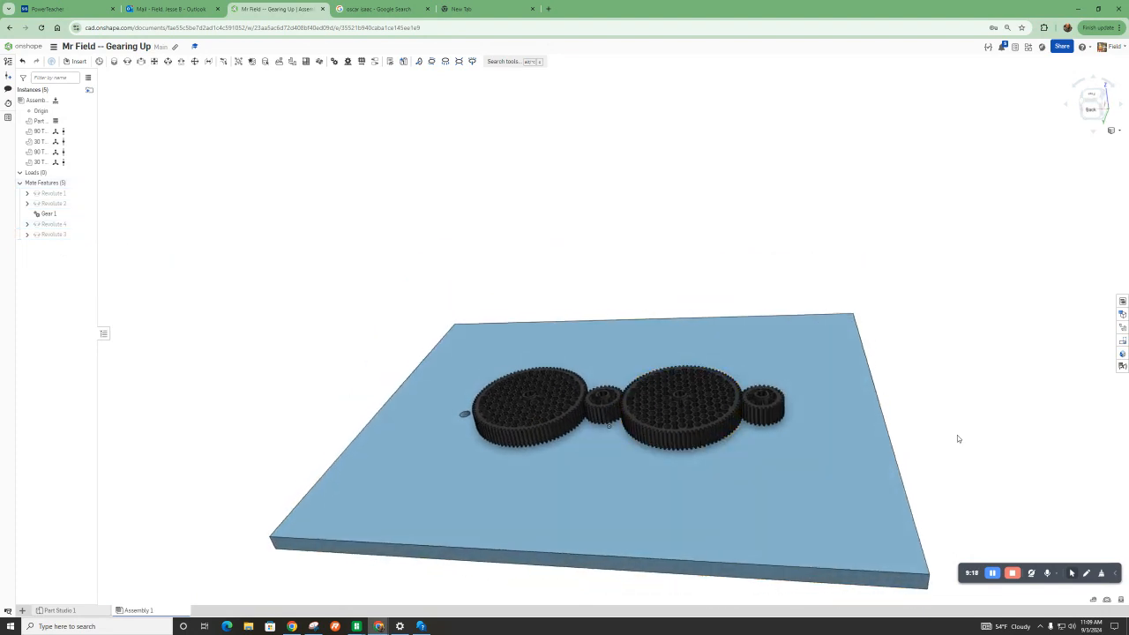
click(55, 224)
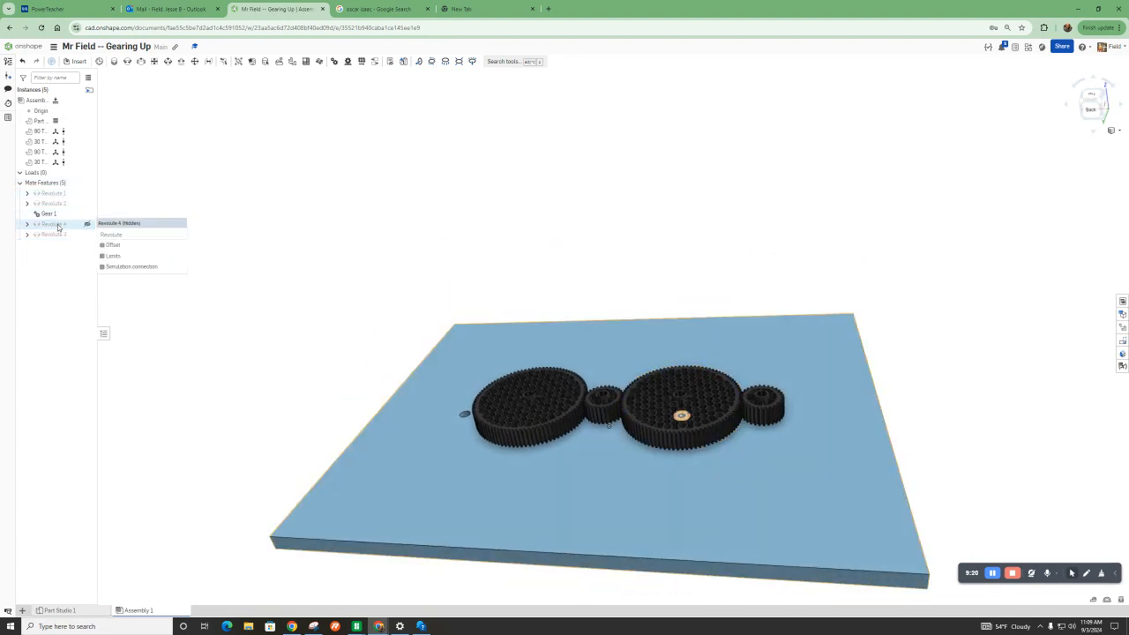
key(Delete)
click(51, 226)
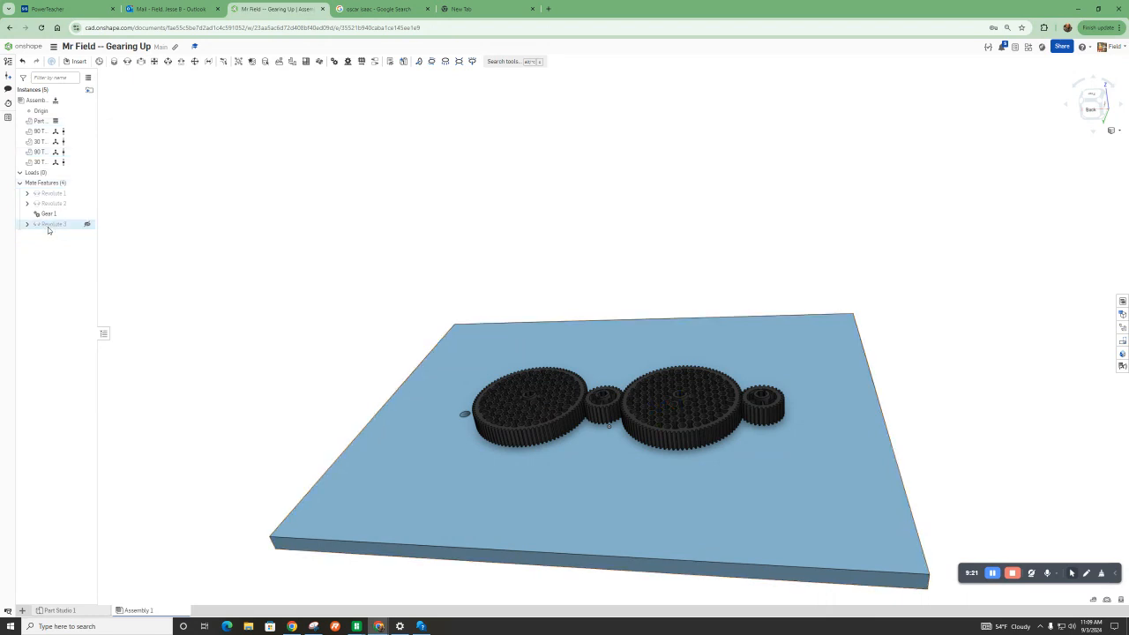
key(Delete)
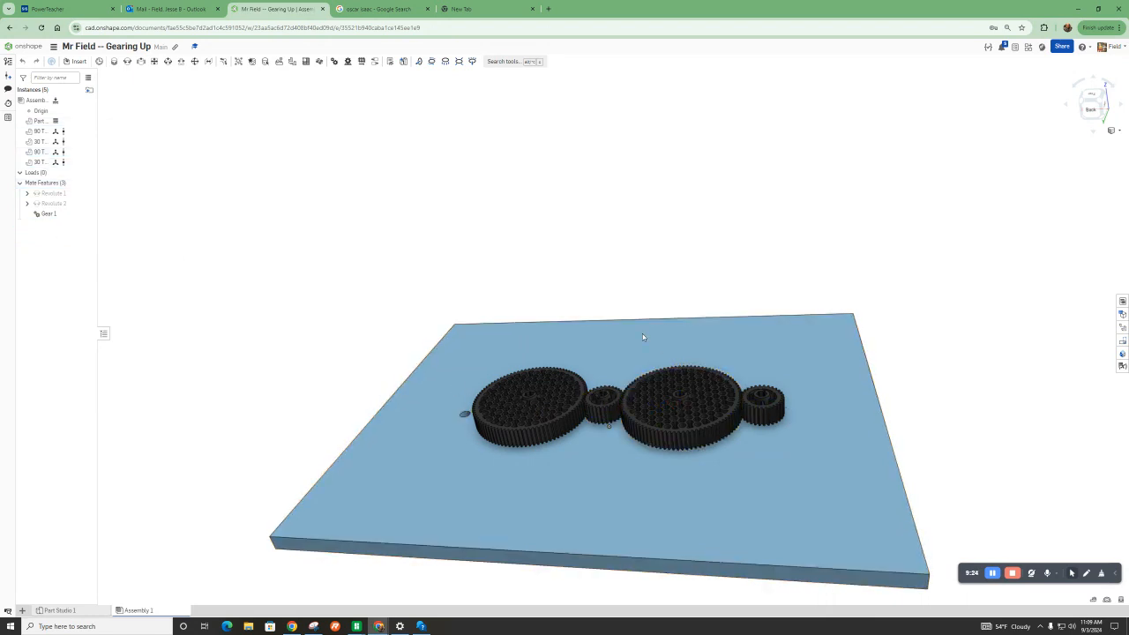
drag(682, 401, 578, 289)
drag(777, 410, 721, 304)
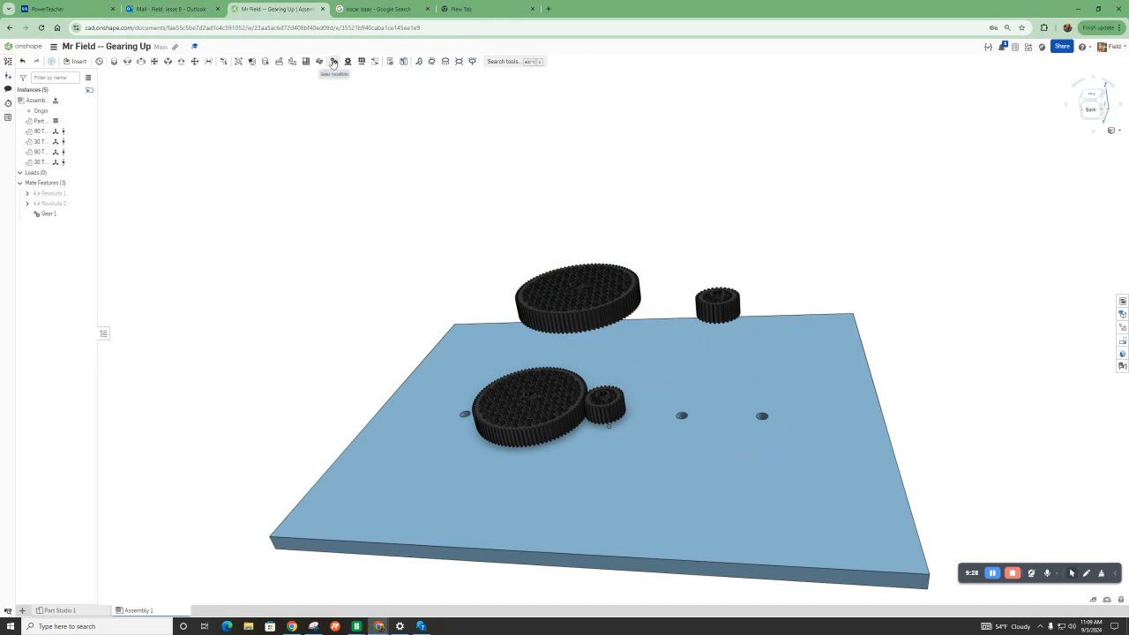
Step: Add a revolute mate joining the loose 30-tooth gear's bottom hub edge to the top hub of the mounted 90-tooth gear
click(127, 61)
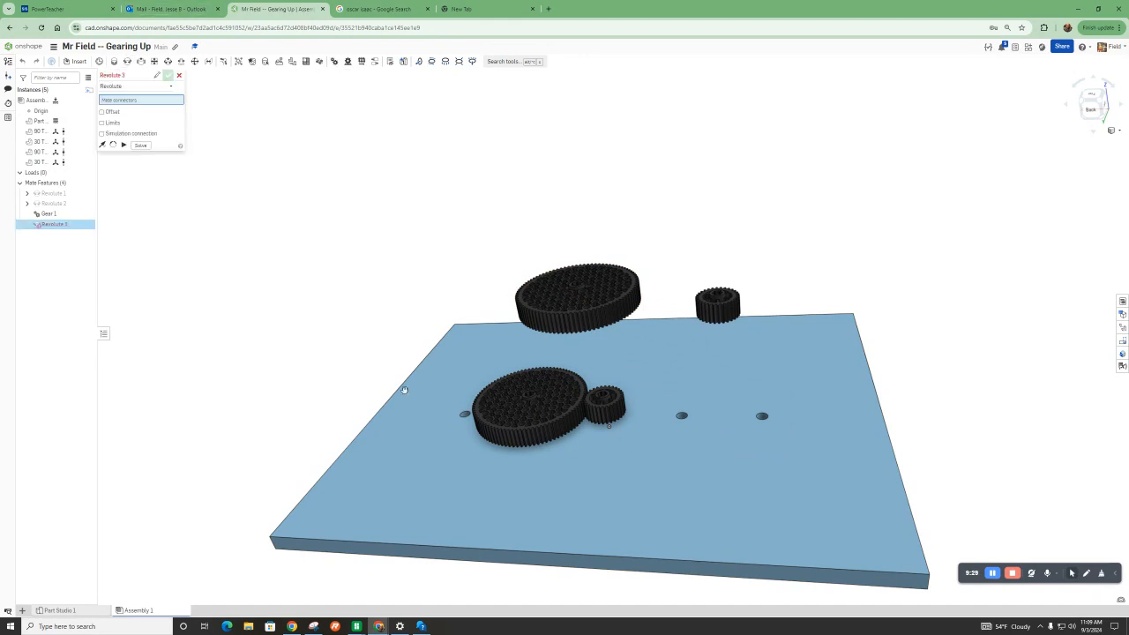
scroll(474, 411, up, 6)
scroll(663, 412, down, 3)
right_drag(663, 412, 920, 187)
scroll(920, 187, up, 3)
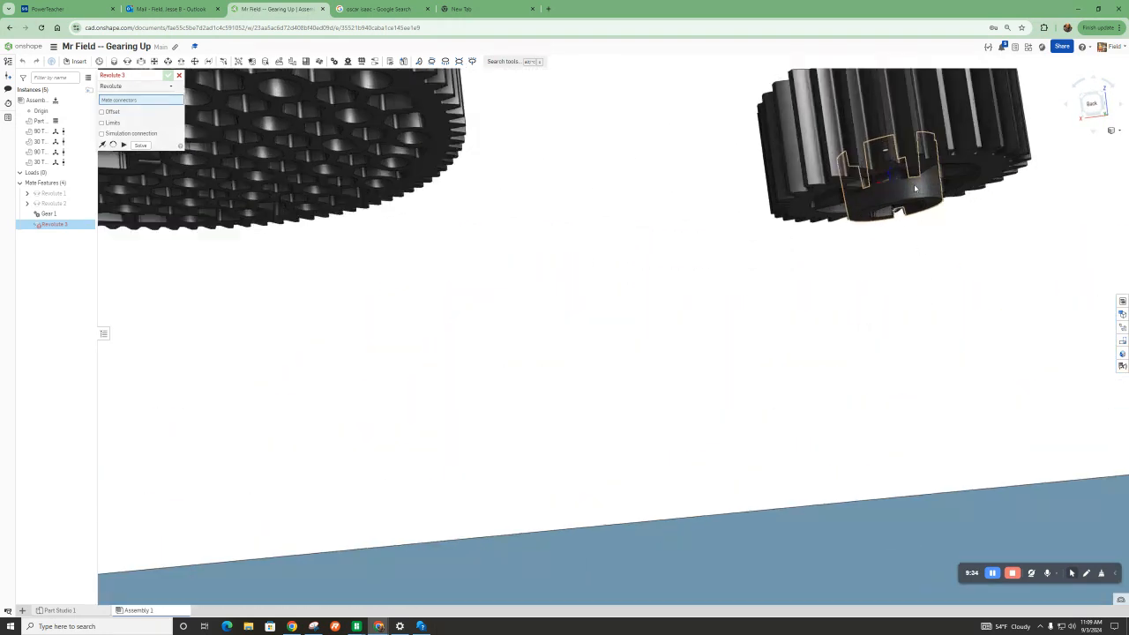
scroll(917, 202, up, 3)
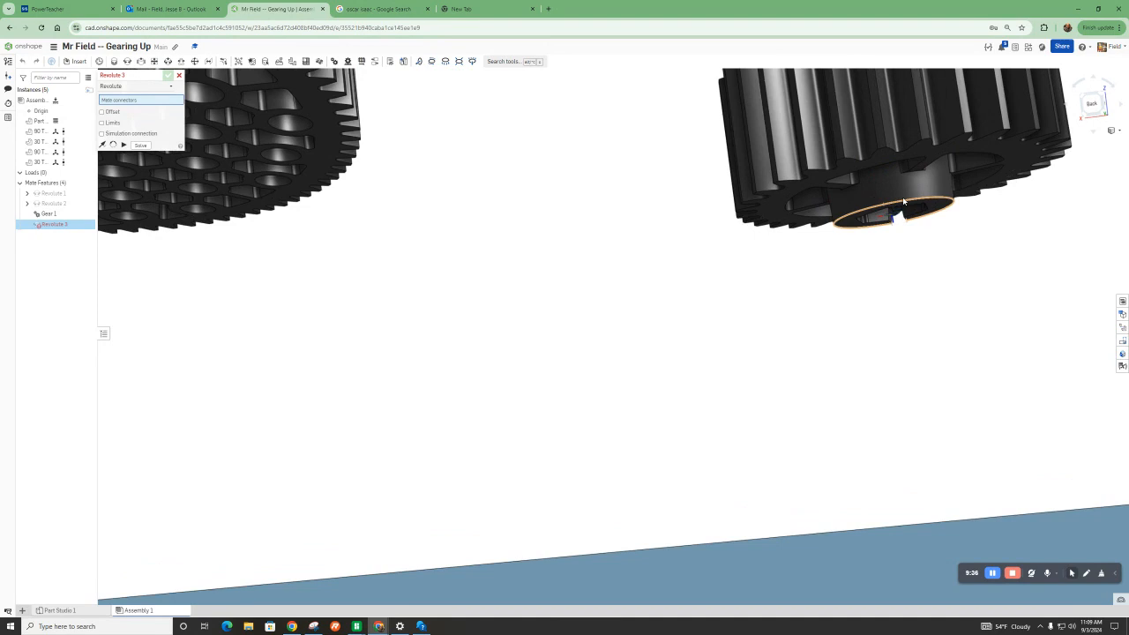
right_drag(873, 214, 933, 200)
click(933, 199)
scroll(940, 246, down, 5)
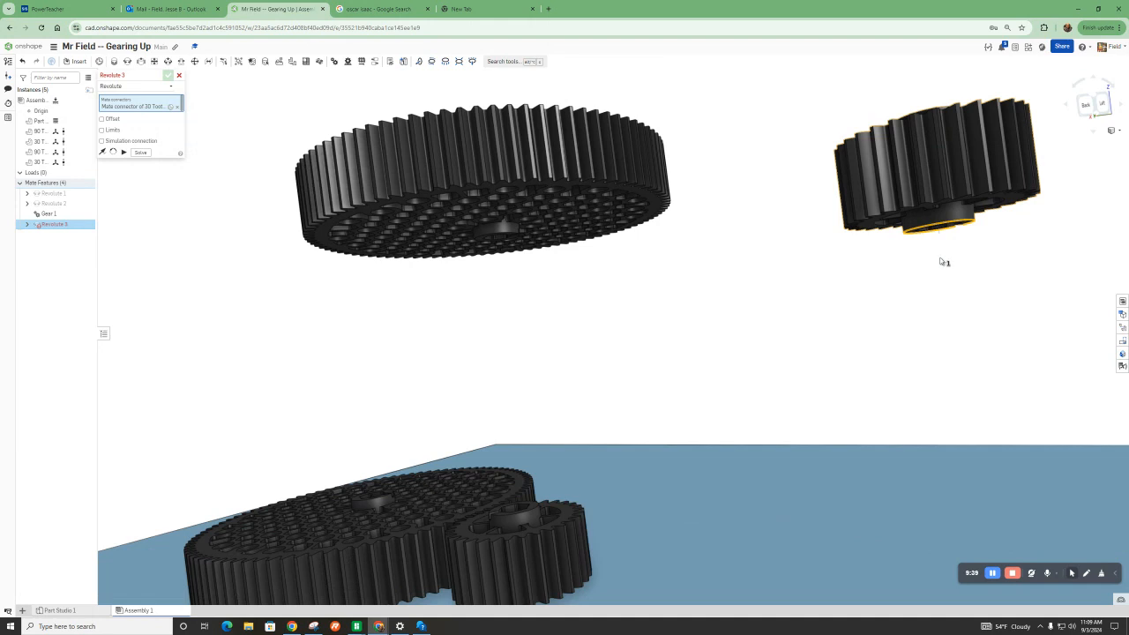
scroll(550, 430, up, 5)
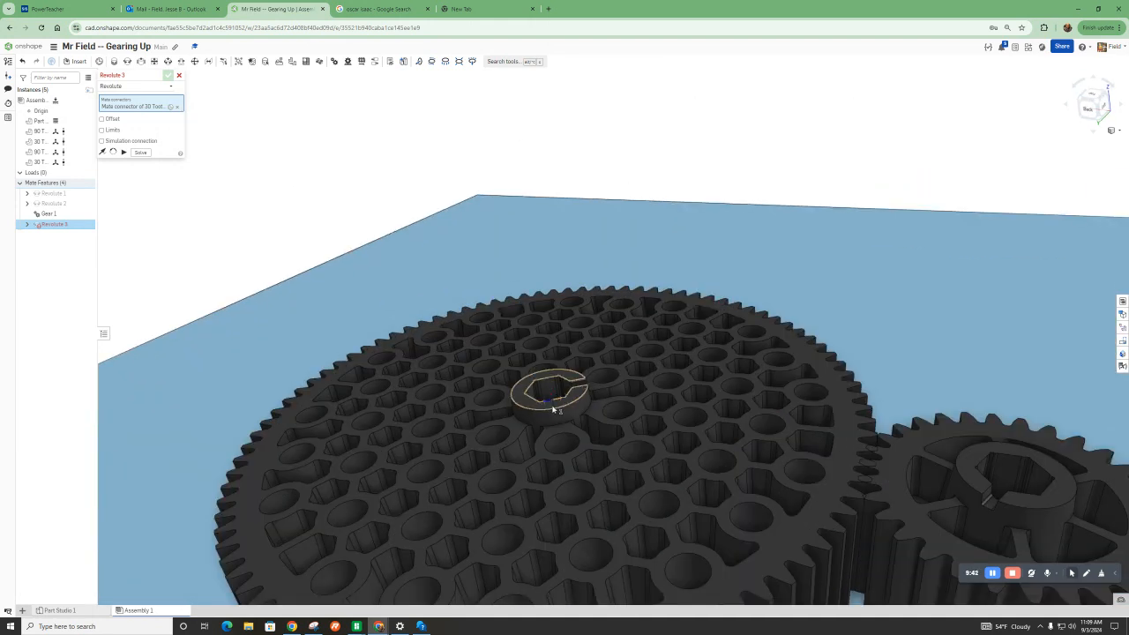
click(556, 414)
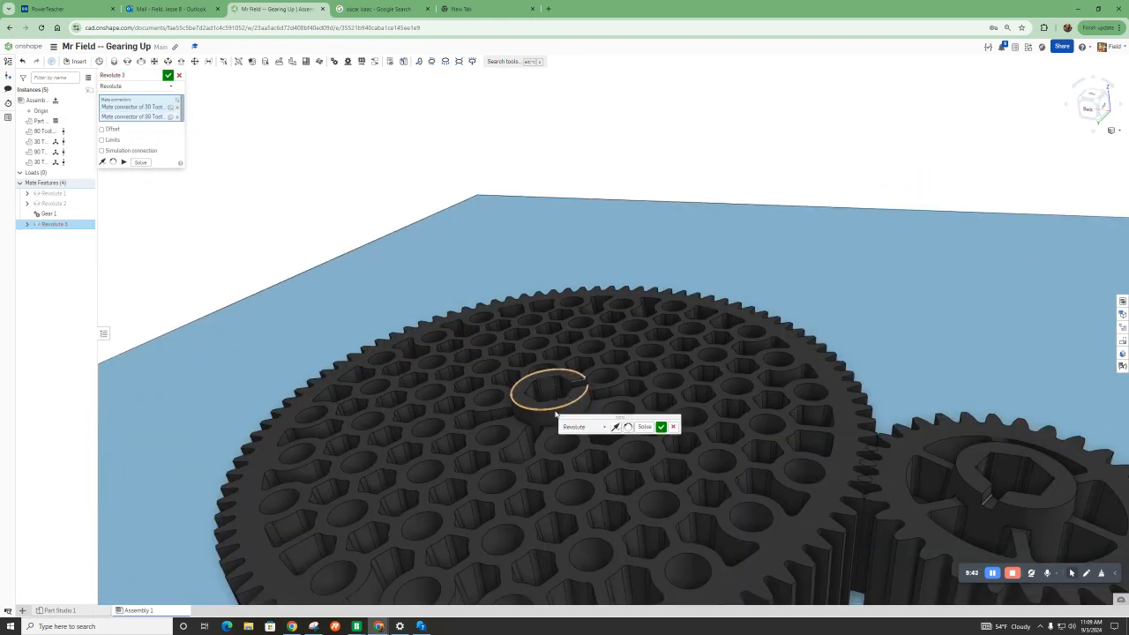
click(661, 428)
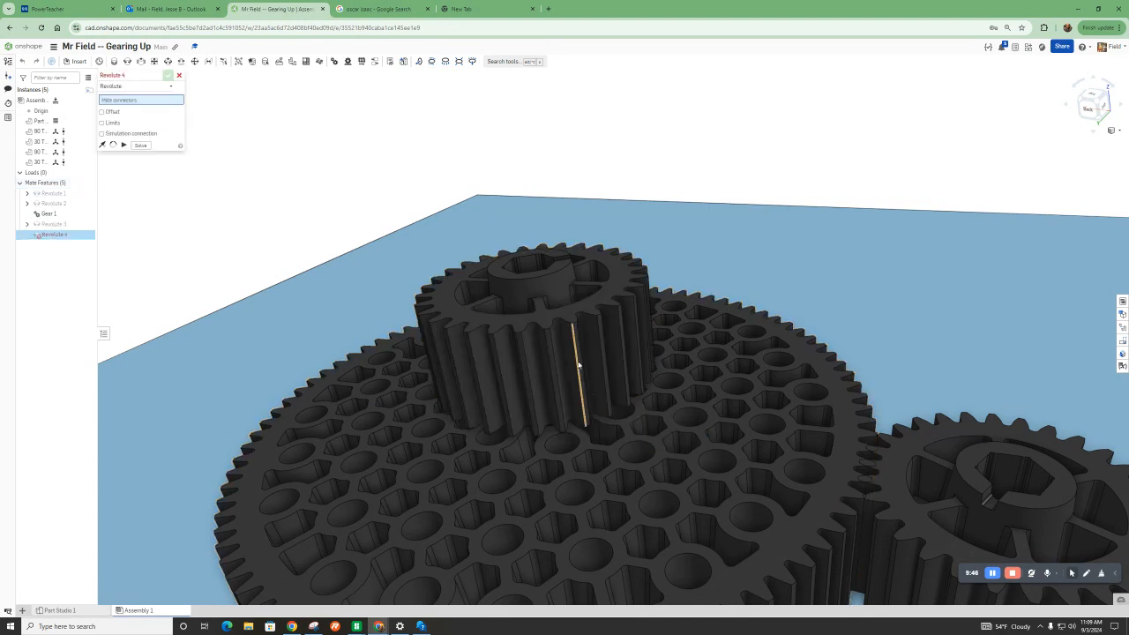
Step: Add a revolute mate joining the top hub of the mounted 30-tooth gear to the underside hub of the loose 90-tooth gear
scroll(581, 359, down, 5)
right_drag(625, 390, 644, 390)
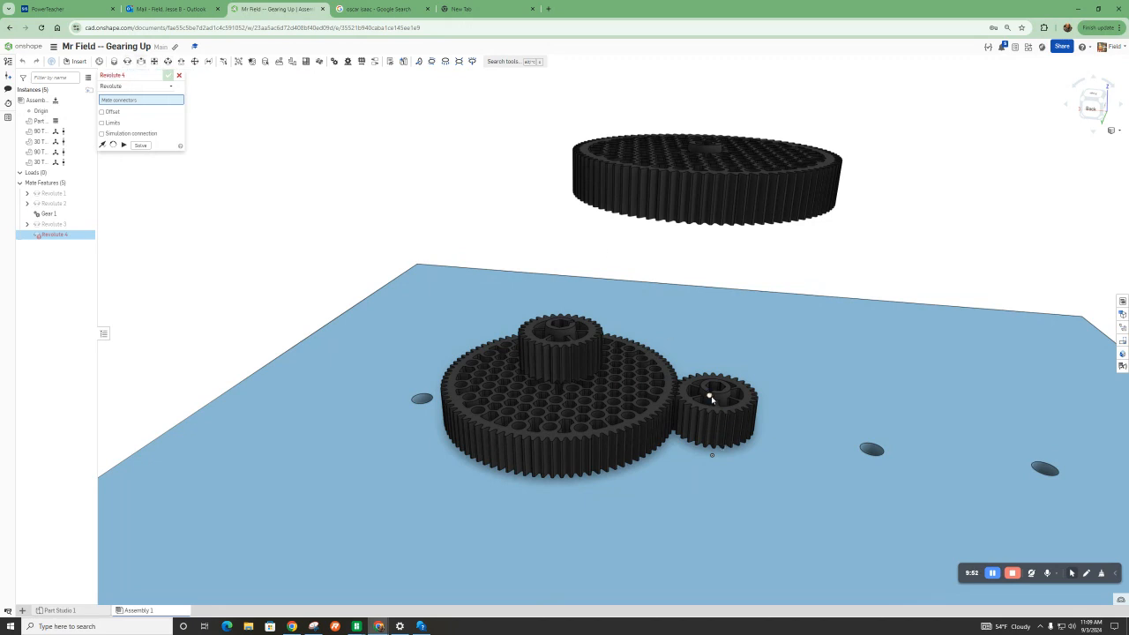
scroll(711, 399, up, 5)
click(741, 389)
scroll(741, 388, down, 5)
right_drag(741, 386, 734, 321)
scroll(707, 183, up, 5)
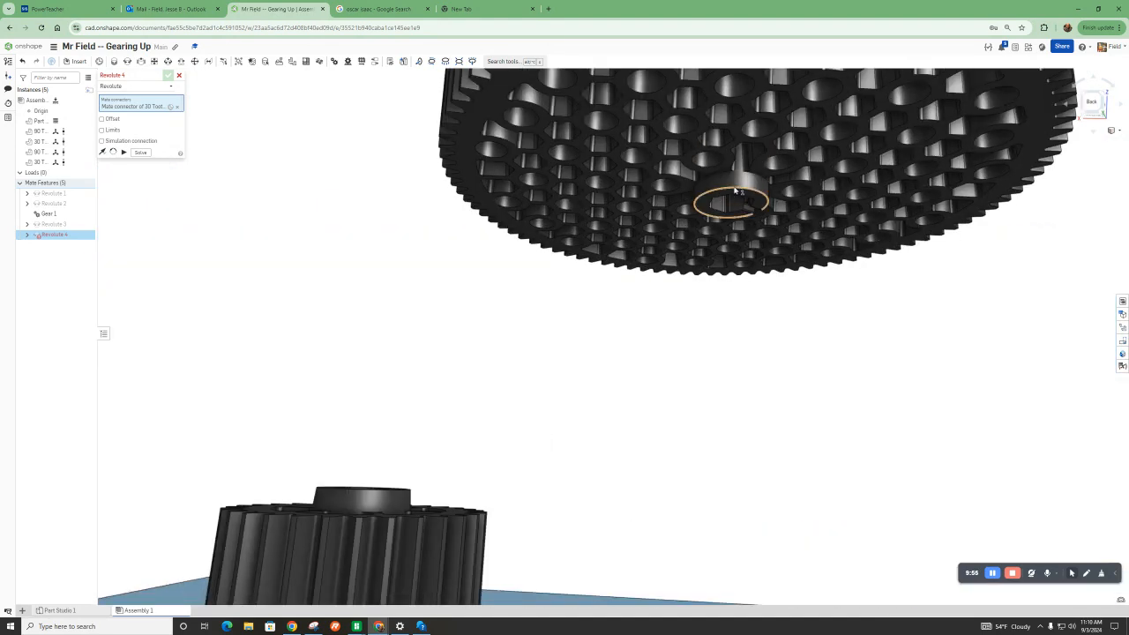
click(734, 190)
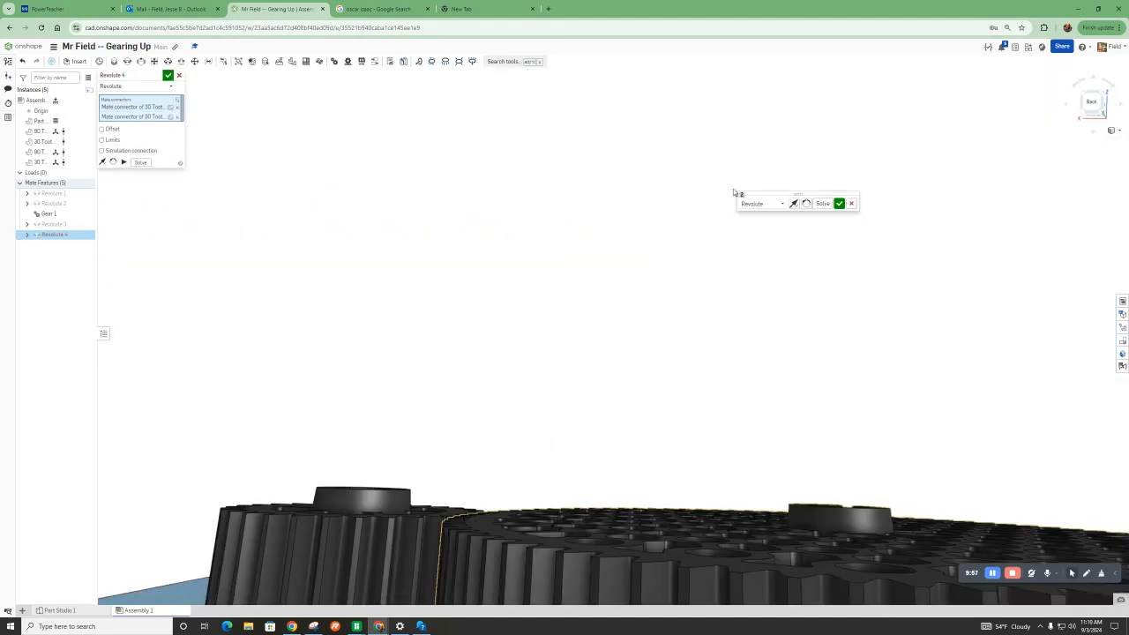
click(840, 203)
right_drag(831, 229, 796, 234)
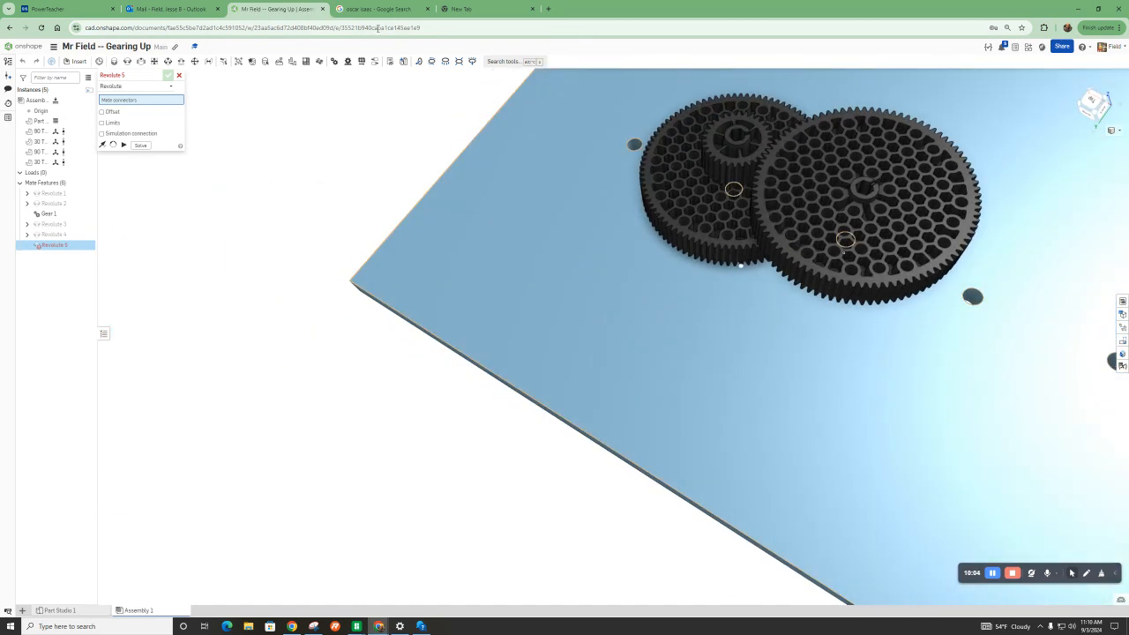
Step: Create a gear relation between Revolute 3 and Revolute 1 with ratio 1 and test it by turning the lower 90-tooth gear
click(334, 62)
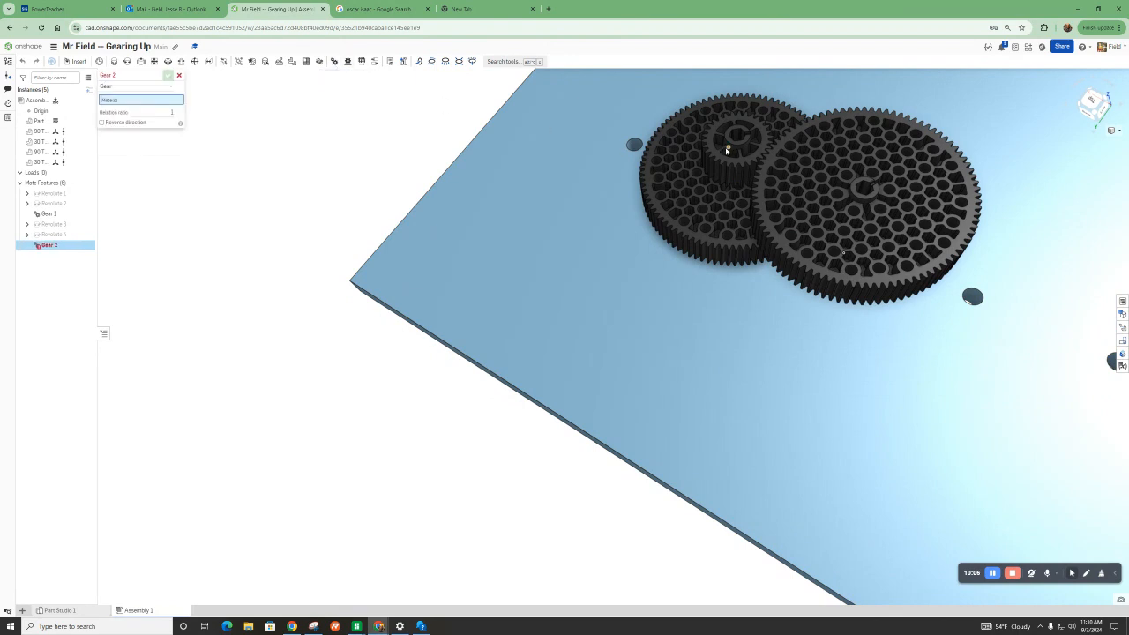
scroll(727, 151, up, 8)
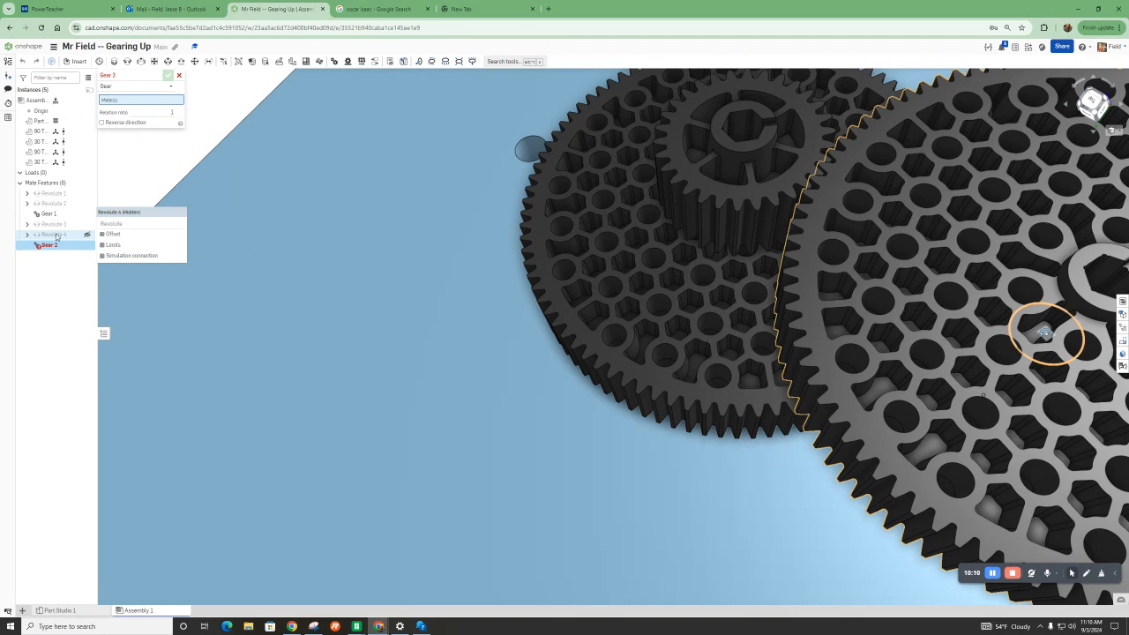
click(52, 224)
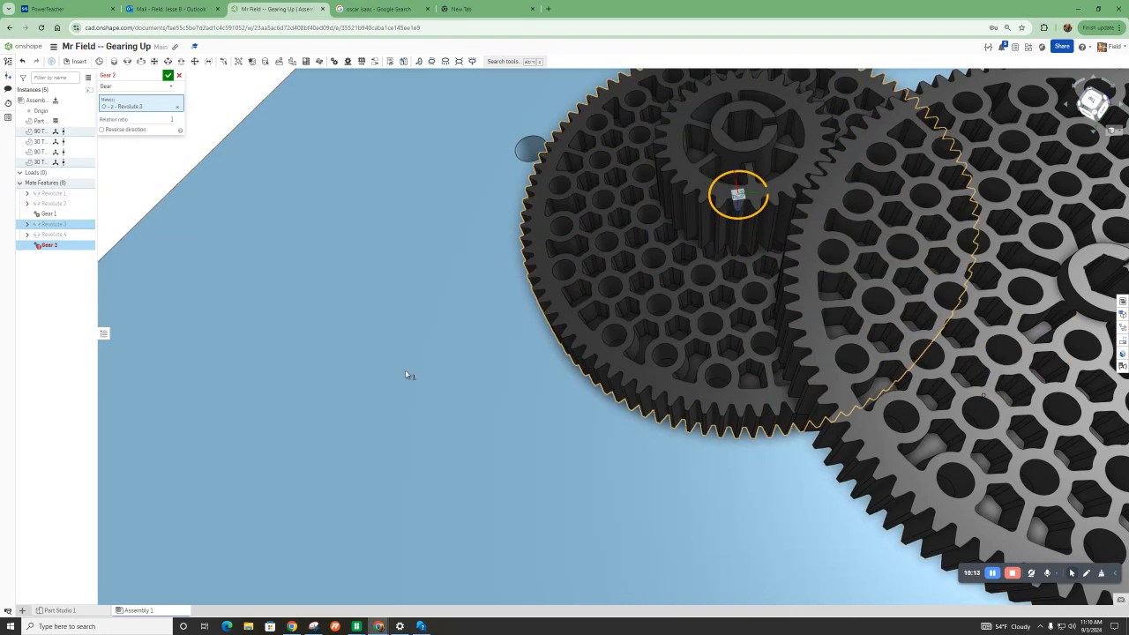
scroll(406, 371, down, 5)
right_drag(454, 372, 459, 326)
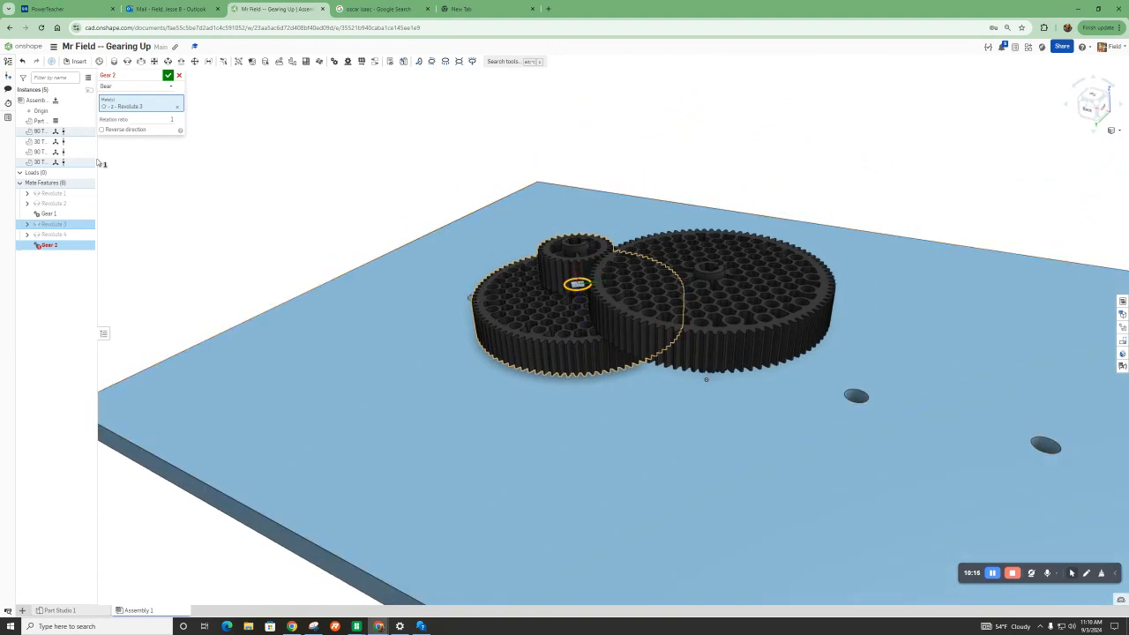
click(57, 198)
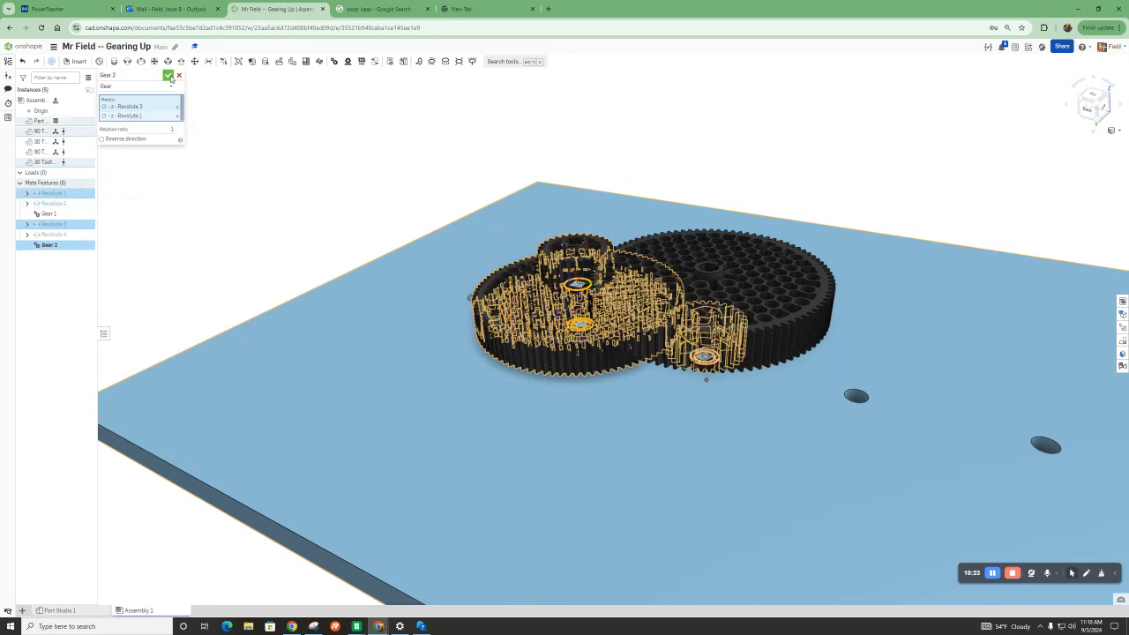
click(169, 77)
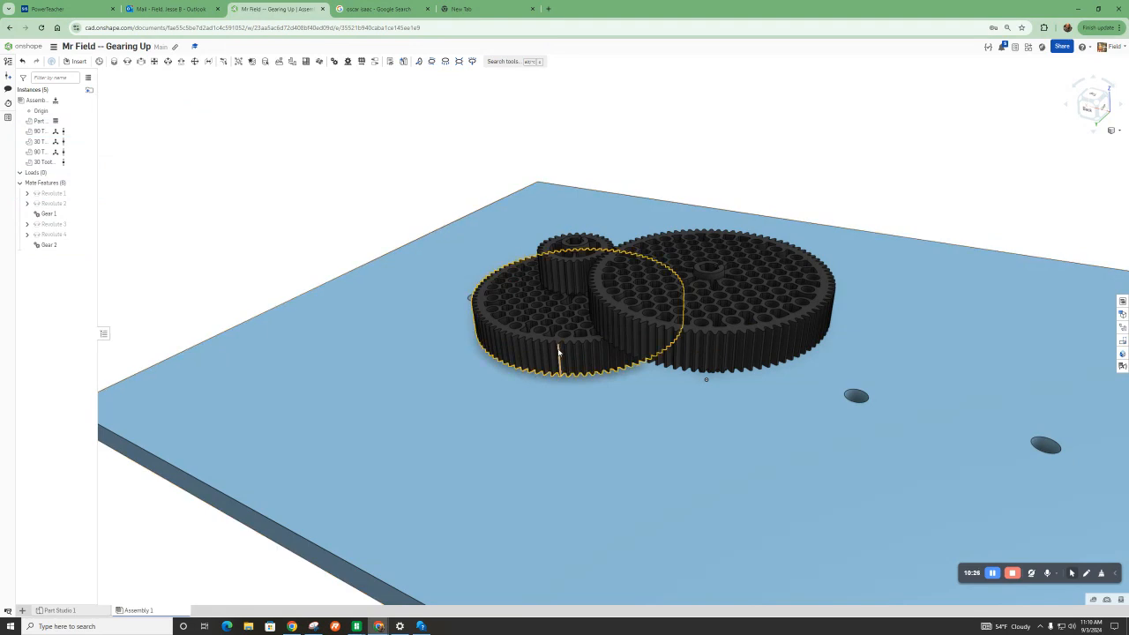
drag(551, 353, 569, 354)
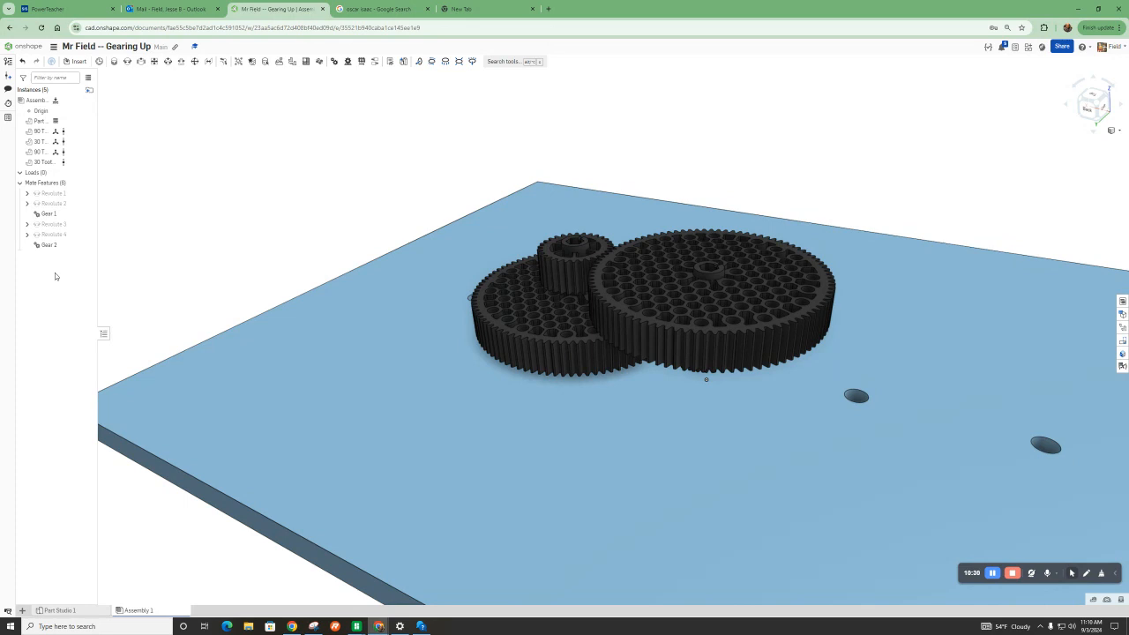
Step: Delete the Gear 2 relation and the Revolute 3 mate, and lift the freed 30-tooth gear off the lower 90-tooth gear
double_click(61, 248)
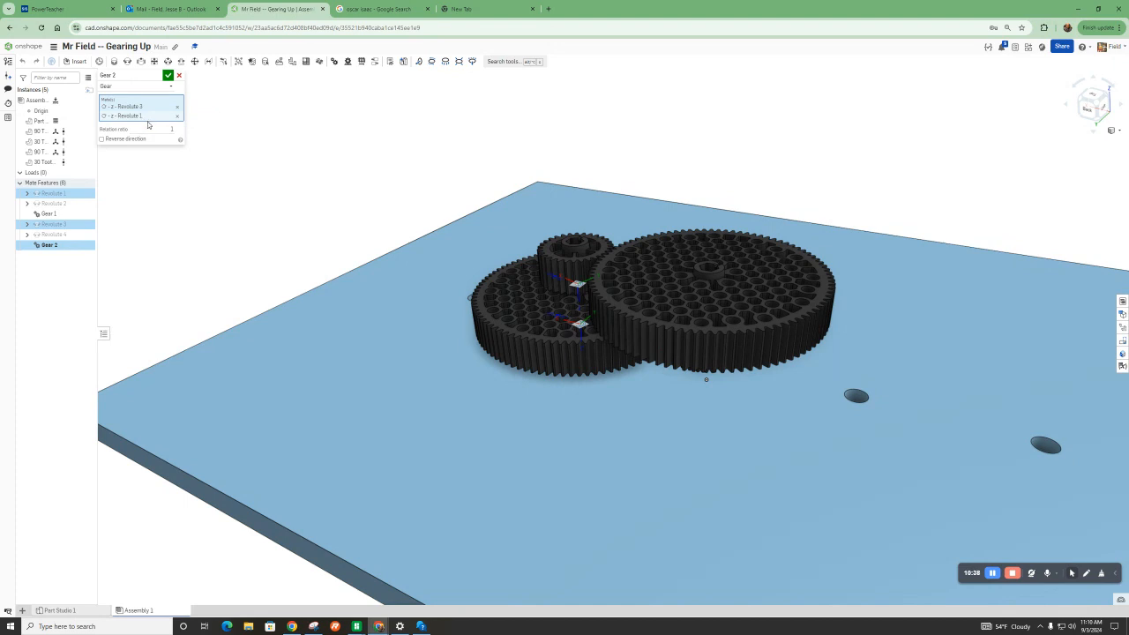
click(170, 76)
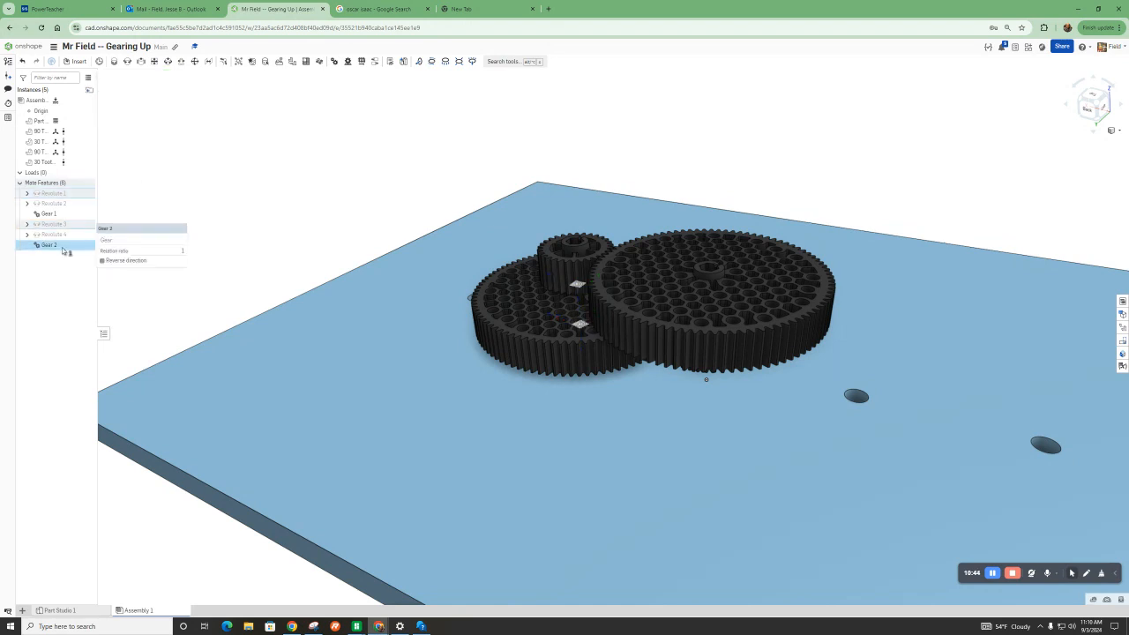
key(Delete)
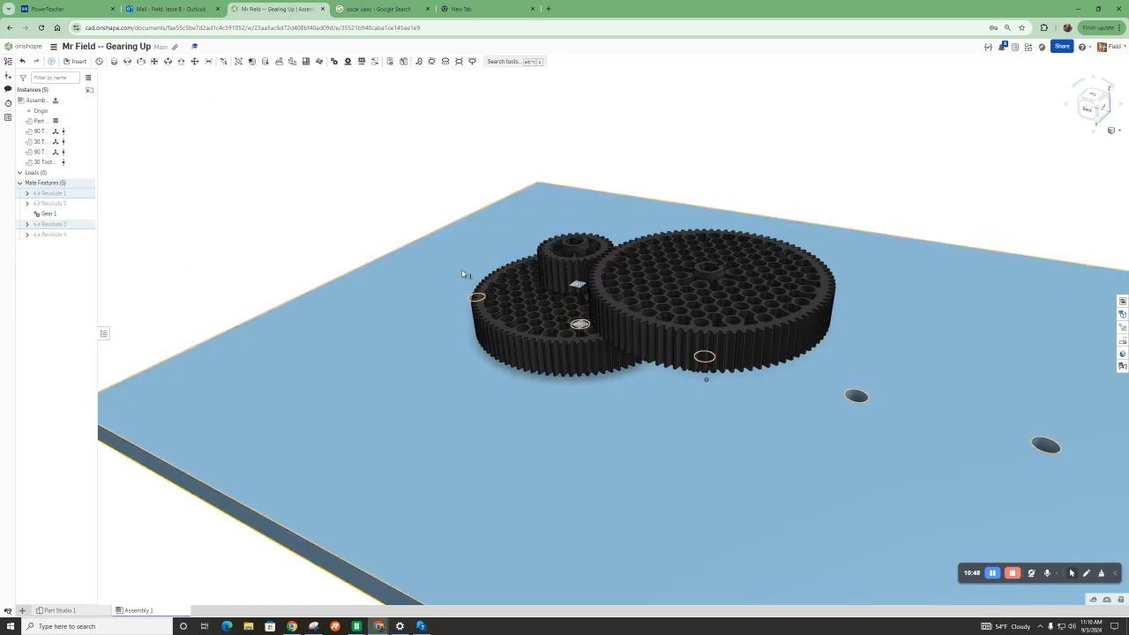
scroll(570, 285, up, 3)
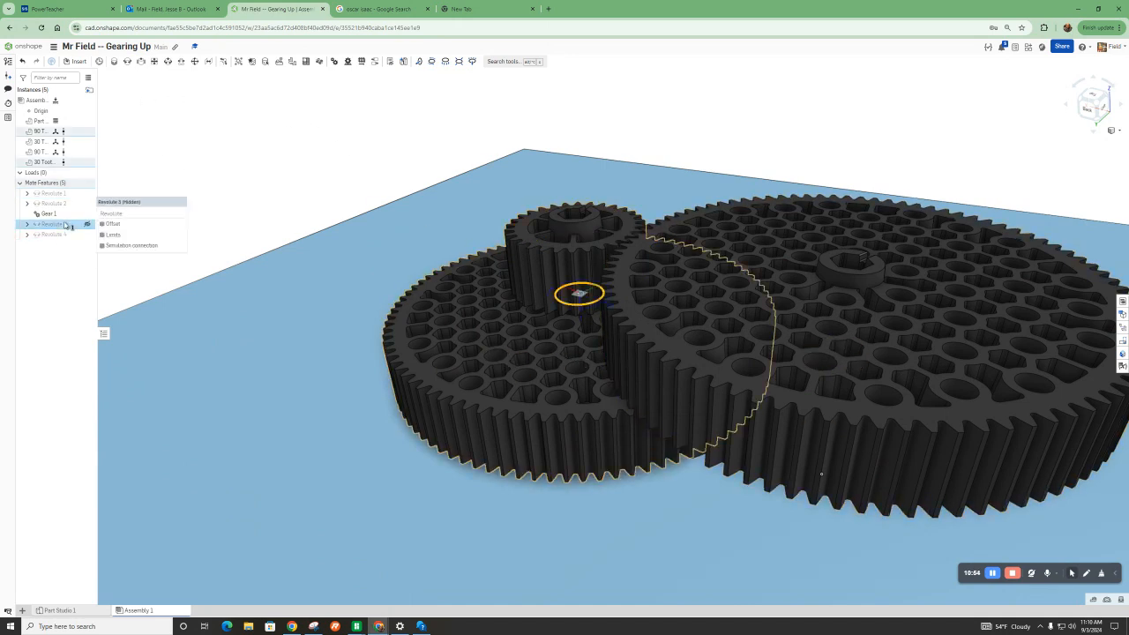
key(Delete)
drag(570, 285, 579, 130)
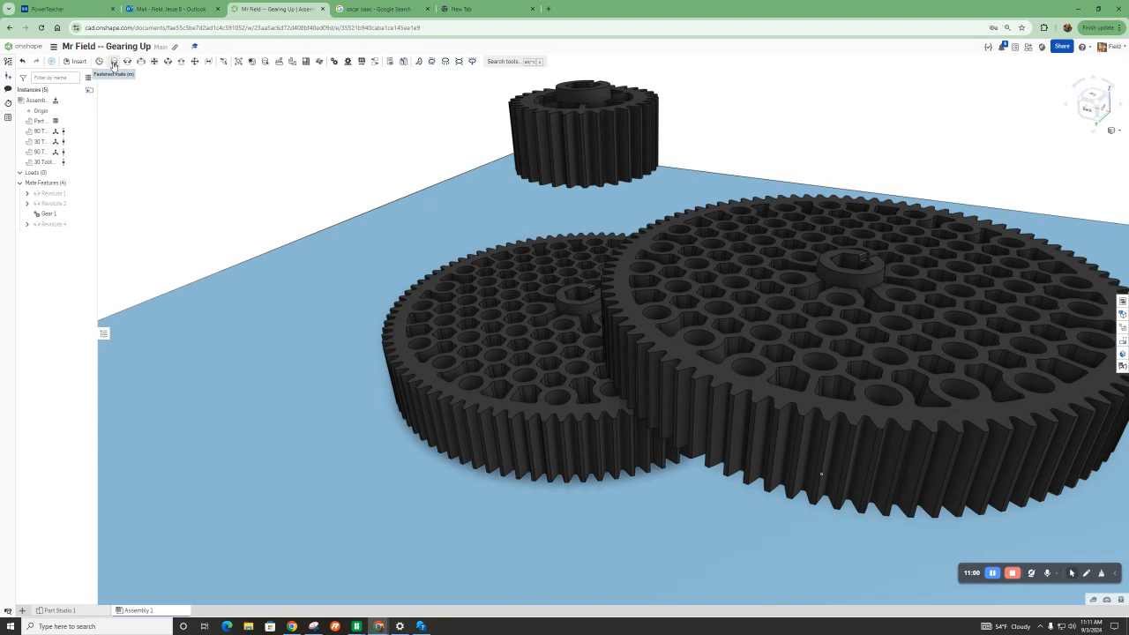
Step: Add a fastened mate between the lower 90-tooth gear's top hub and the loose 30-tooth gear's bottom hub
click(113, 63)
scroll(574, 315, up, 5)
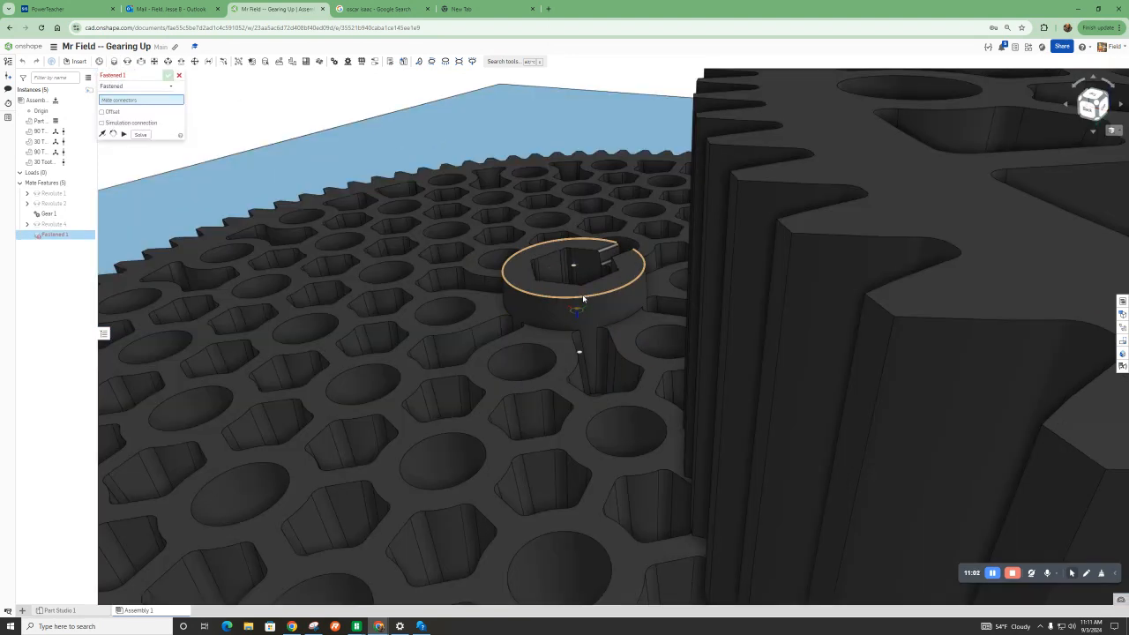
click(583, 298)
scroll(583, 298, down, 5)
right_drag(583, 298, 589, 203)
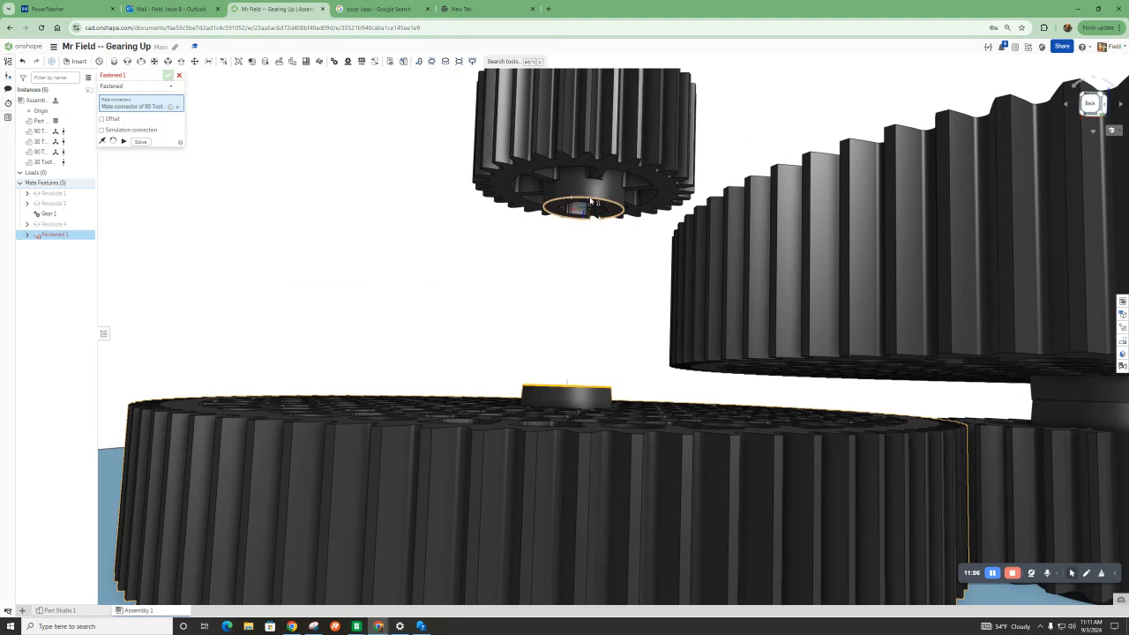
click(590, 201)
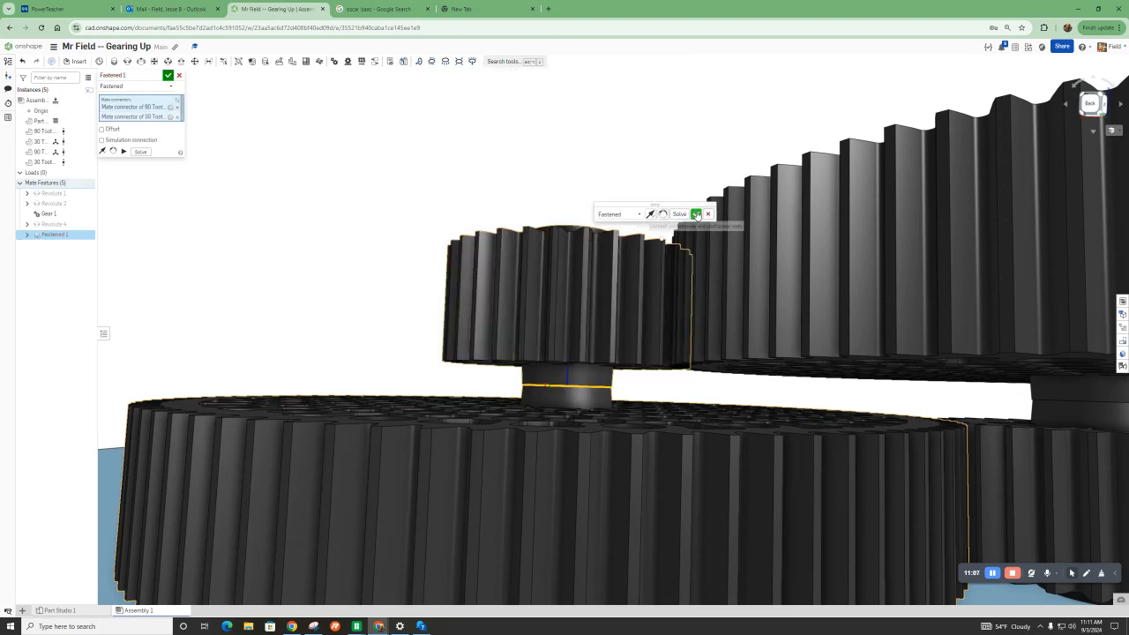
key(Return)
right_drag(610, 232, 532, 427)
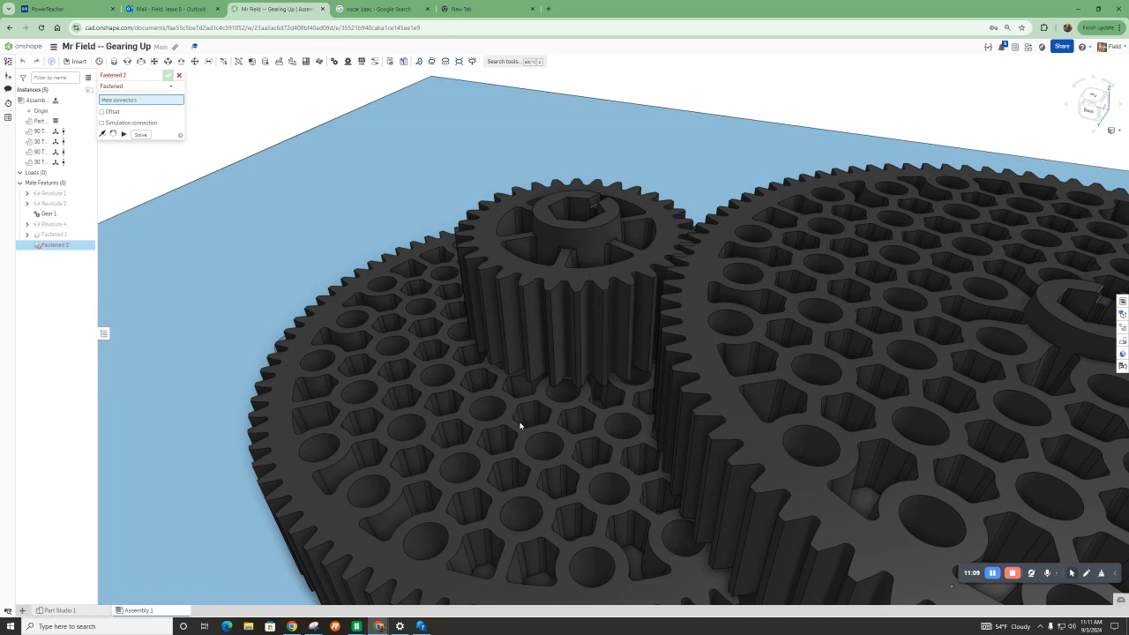
scroll(519, 426, down, 5)
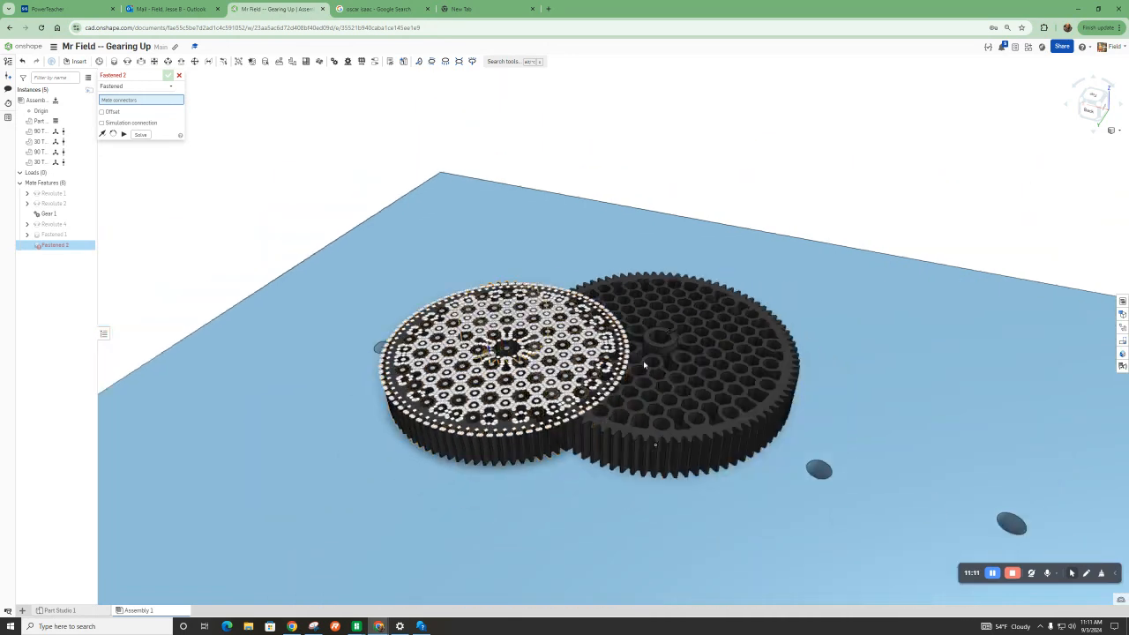
right_drag(644, 364, 696, 166)
mouse_move(605, 378)
right_down()
mouse_move(625, 344)
mouse_move(621, 379)
right_up()
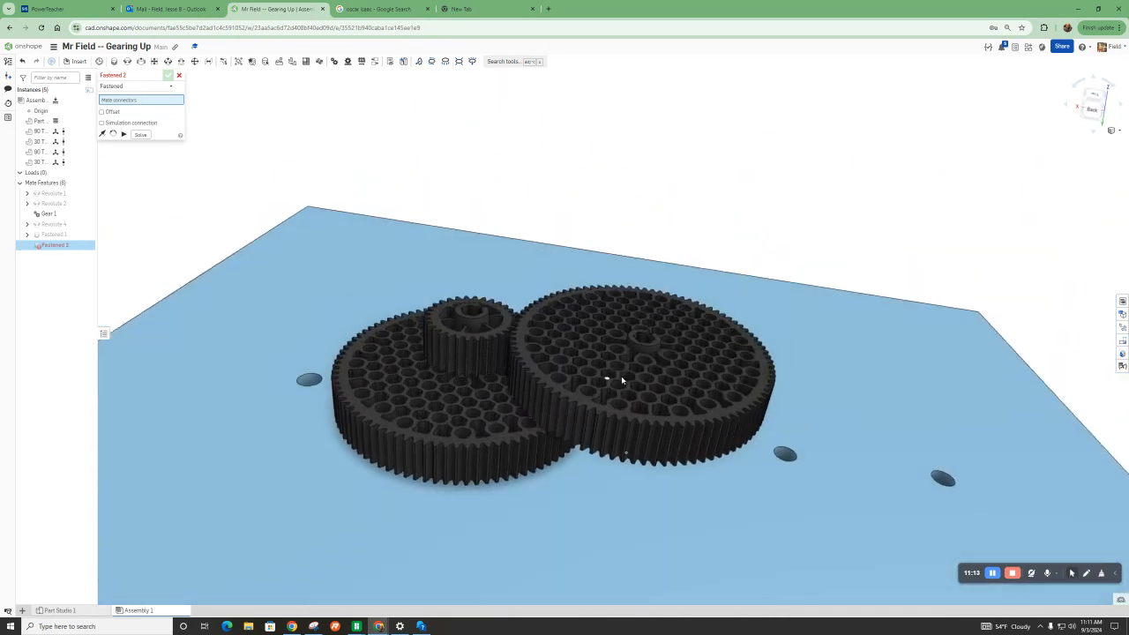
scroll(486, 338, up, 6)
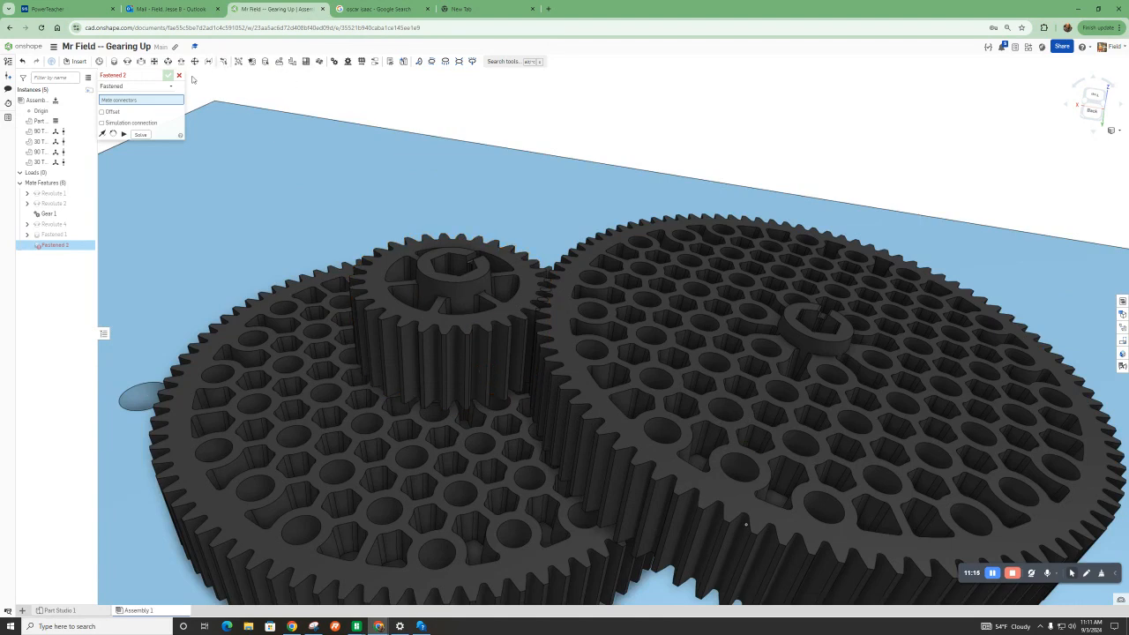
click(179, 77)
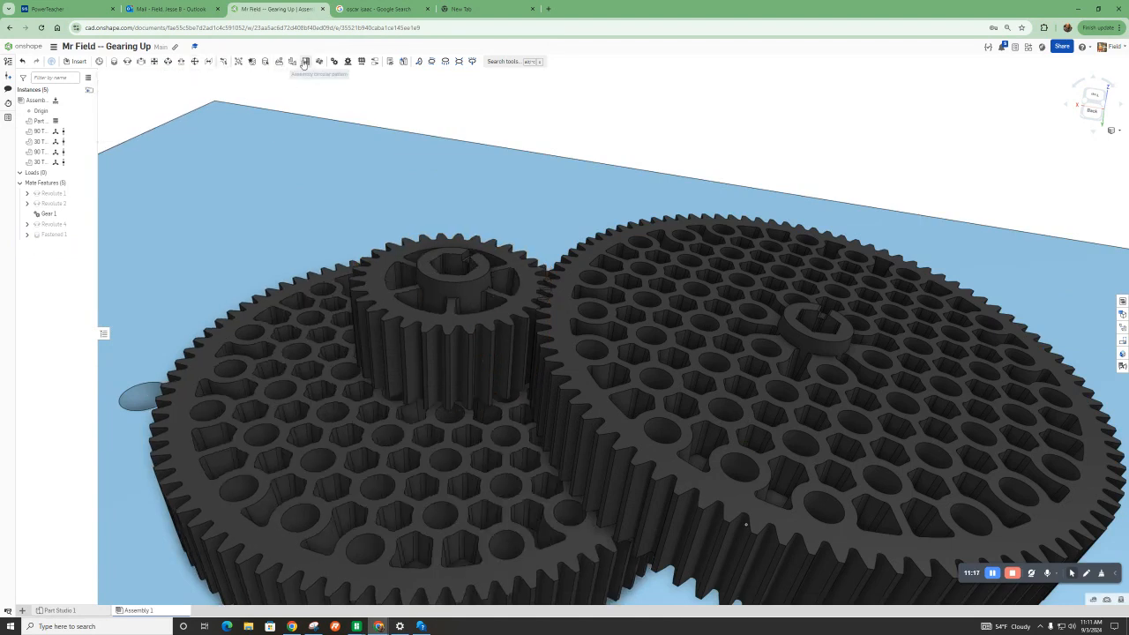
Step: Create a gear relation from the Fastened 1 and Revolute 4 mates with a relation ratio of 1
click(347, 60)
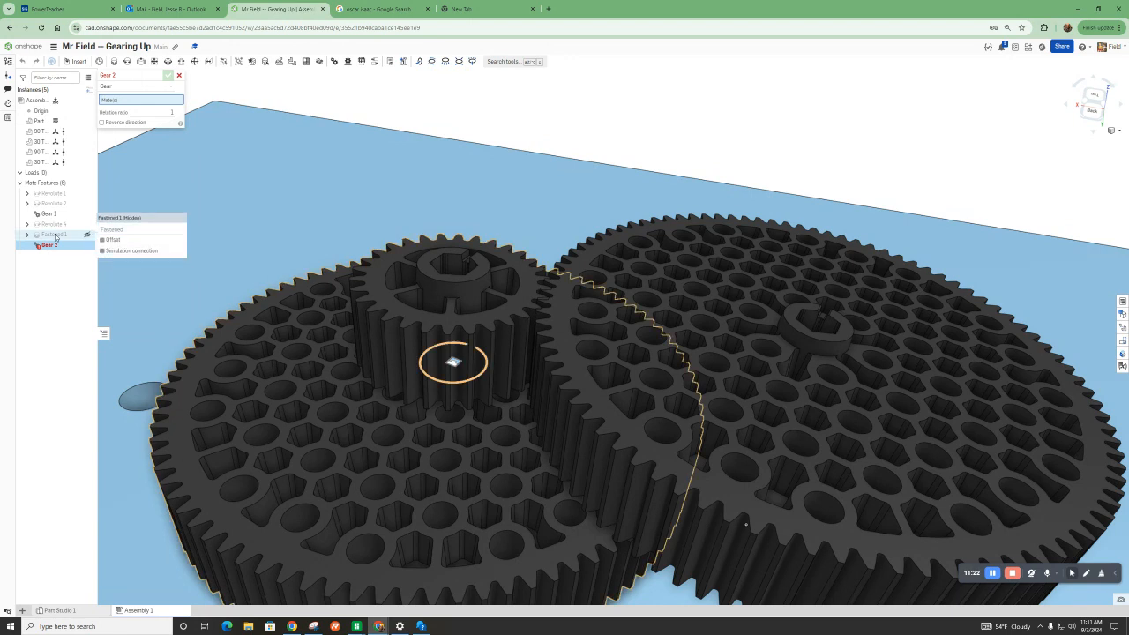
click(57, 235)
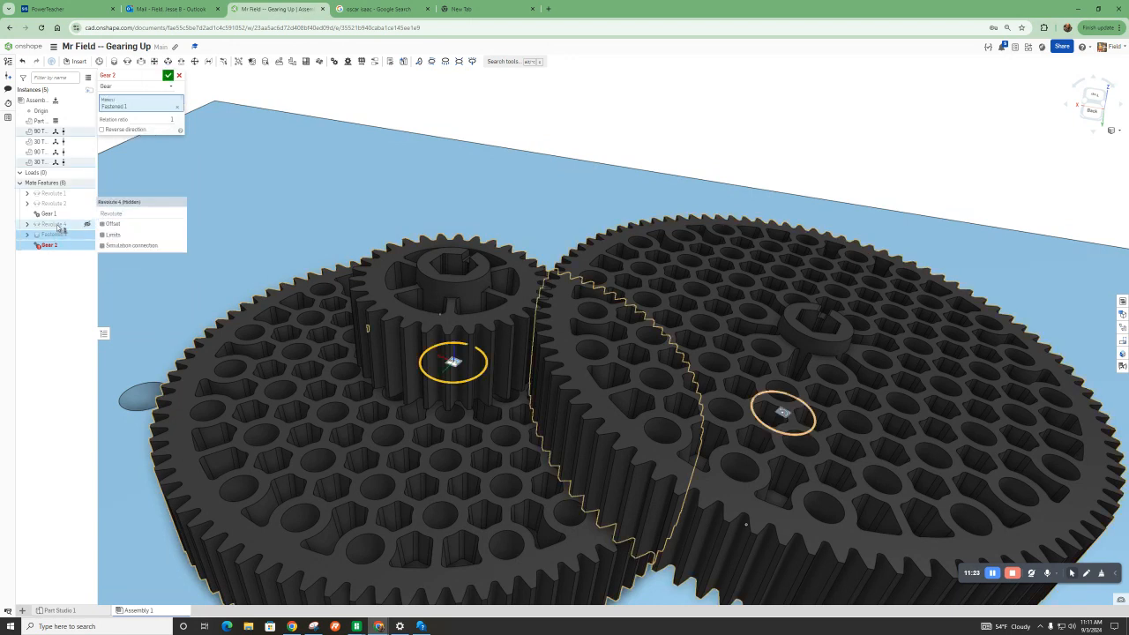
click(58, 226)
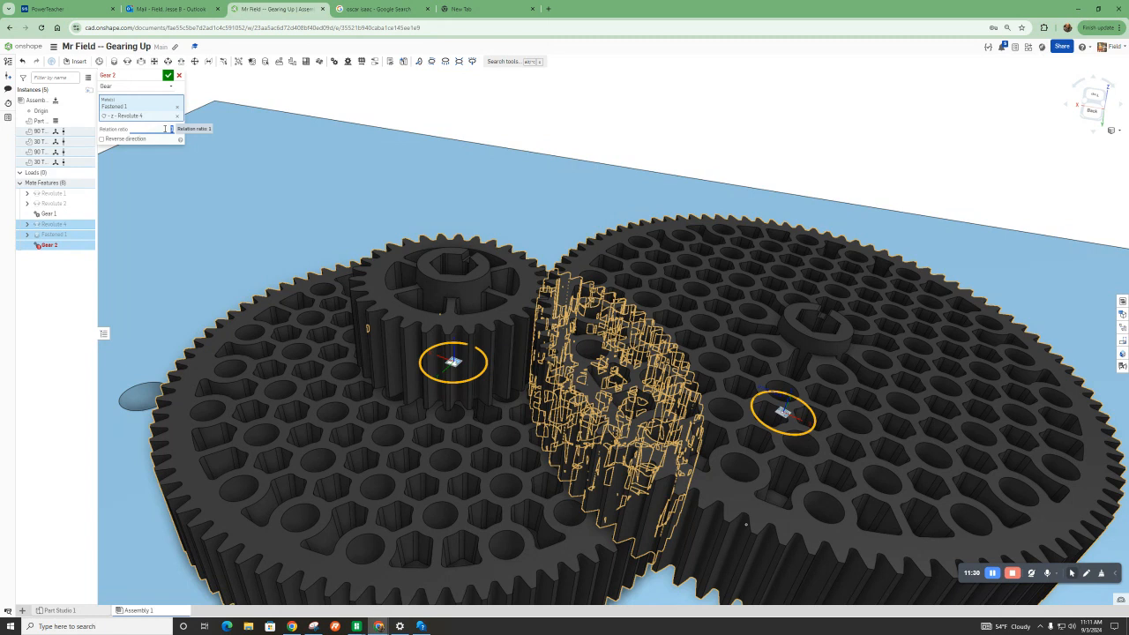
click(168, 77)
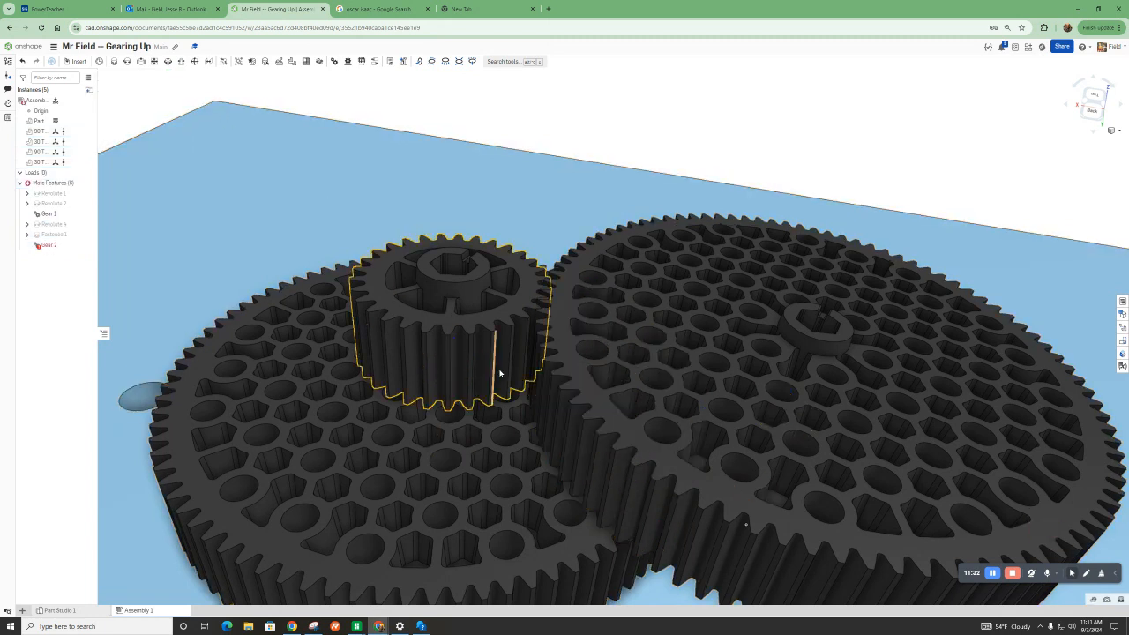
Step: Turn the stacked gears and examine from the side and above how the upper and lower gears are connected
scroll(481, 415, down, 5)
drag(468, 455, 537, 455)
right_drag(537, 455, 642, 414)
scroll(643, 416, up, 5)
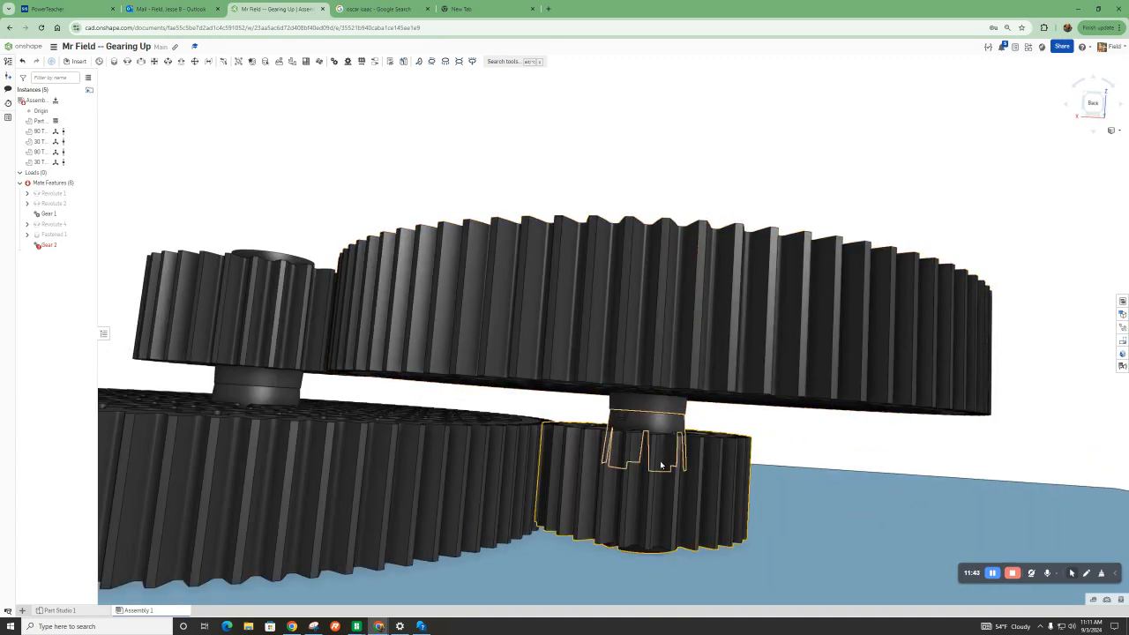
scroll(642, 417, down, 3)
mouse_move(653, 446)
right_down()
mouse_move(652, 459)
mouse_move(651, 449)
right_up()
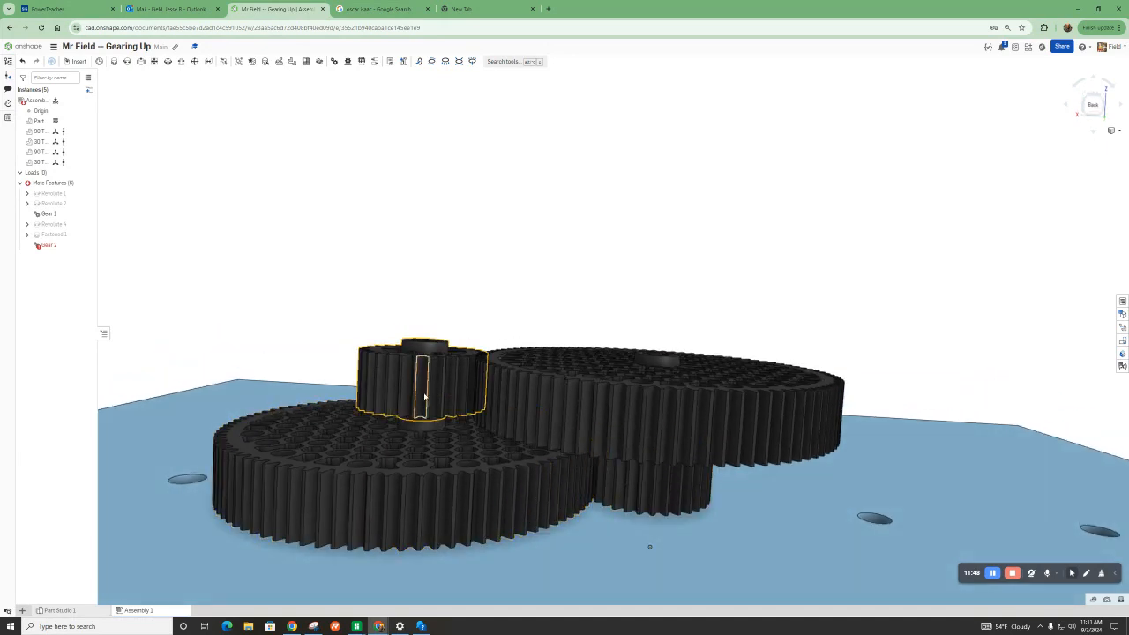
right_drag(638, 418, 639, 470)
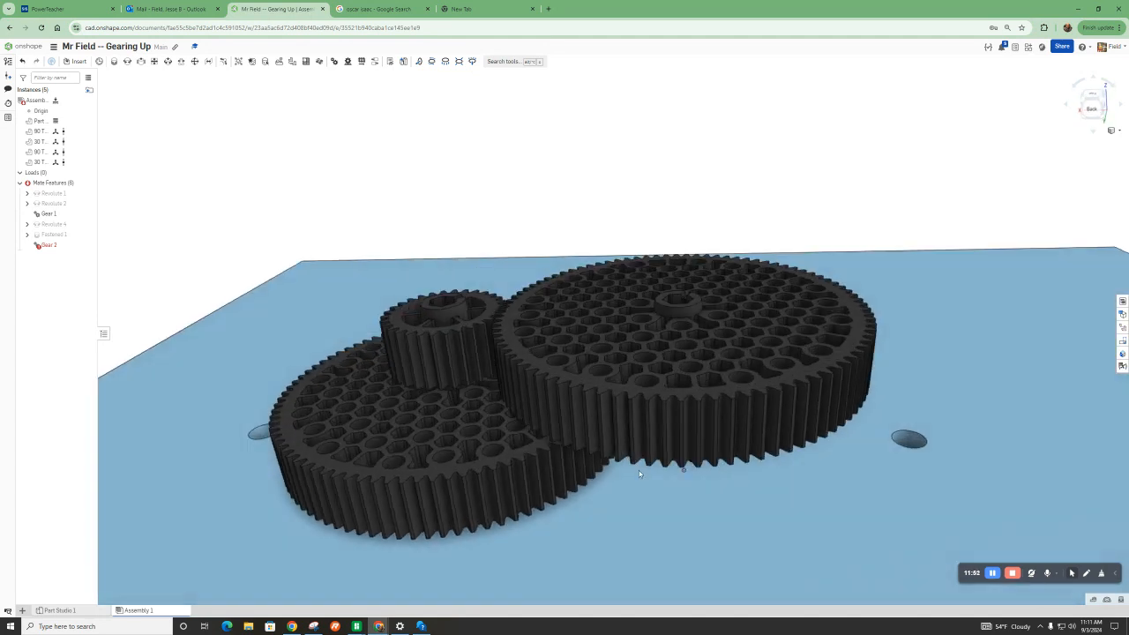